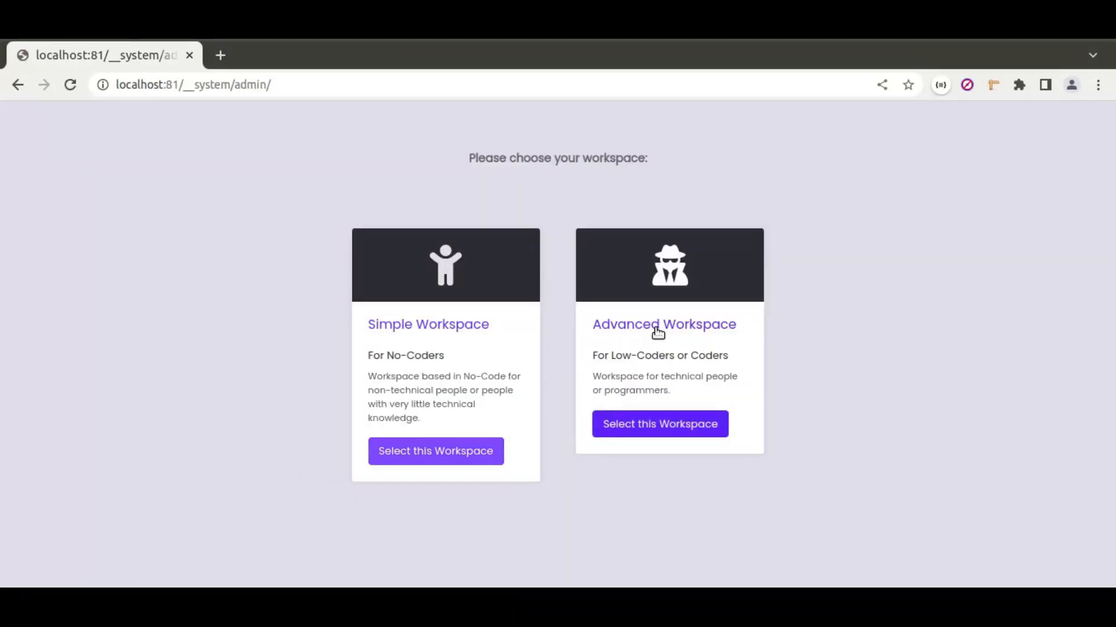
Step: Open the Advanced Workspace and skip its guided tours
click(657, 332)
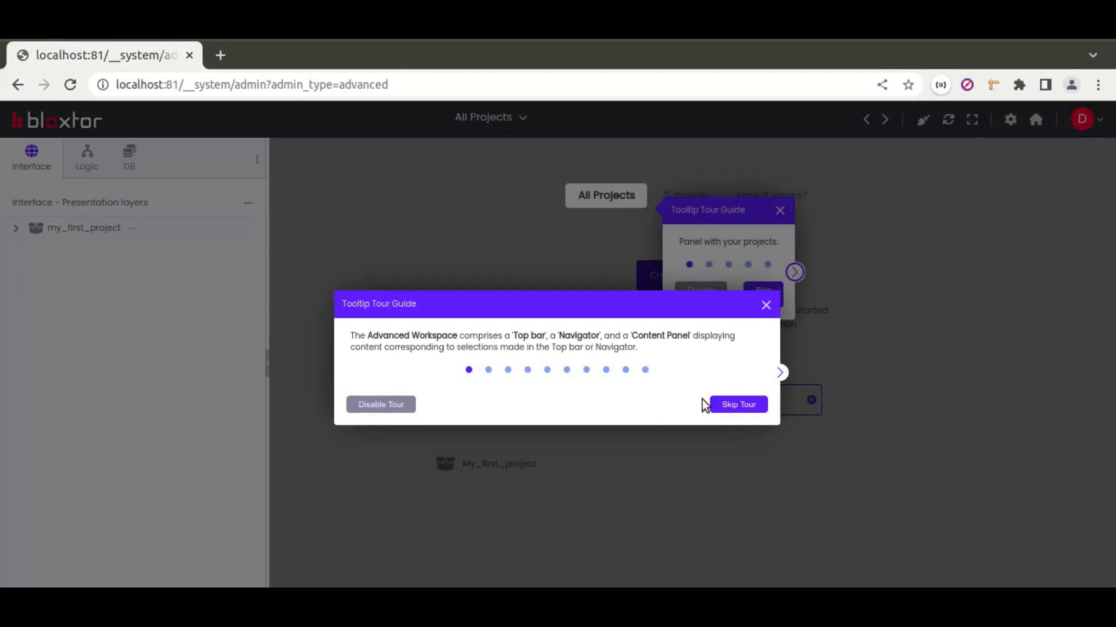
click(713, 404)
click(772, 296)
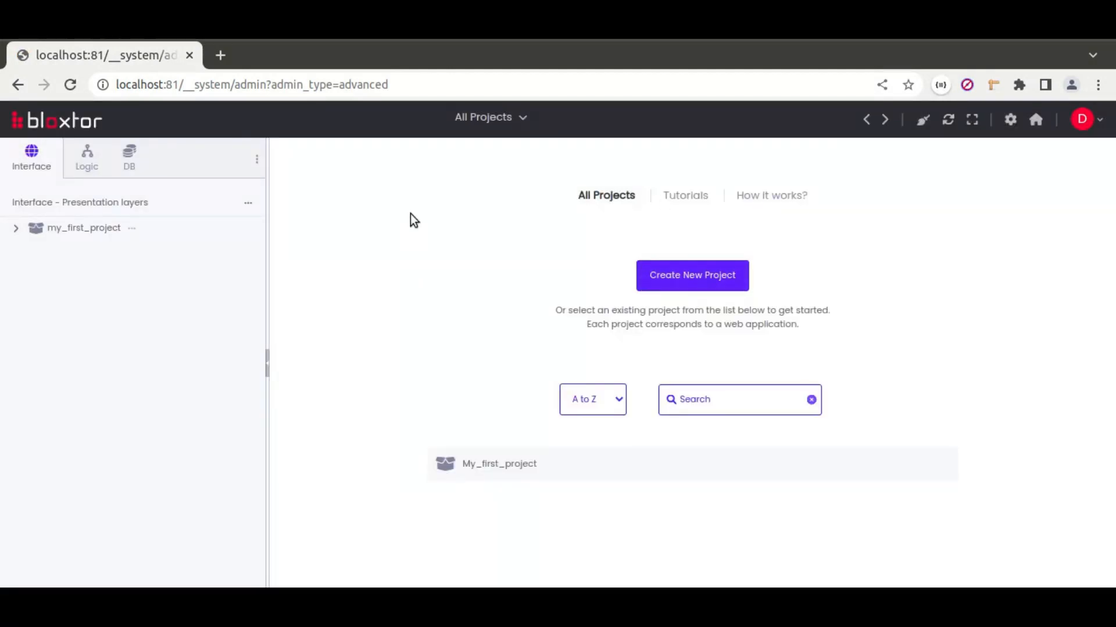
Step: Open the project My_first_project, skip its guided tours and dismiss the prompt to add a first page
click(485, 463)
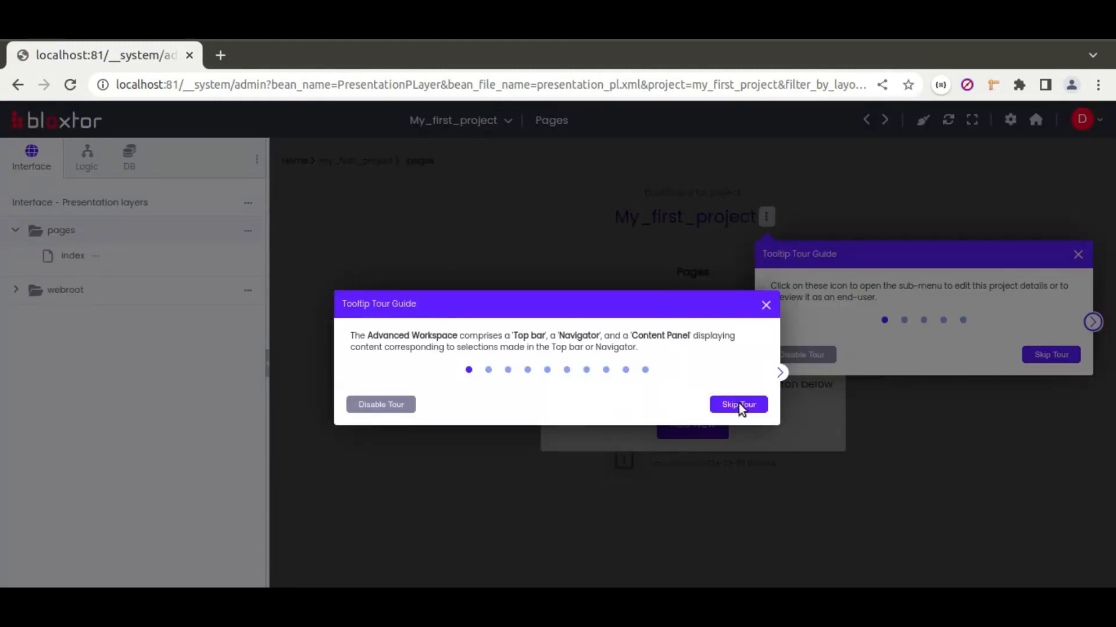
click(738, 404)
click(1058, 355)
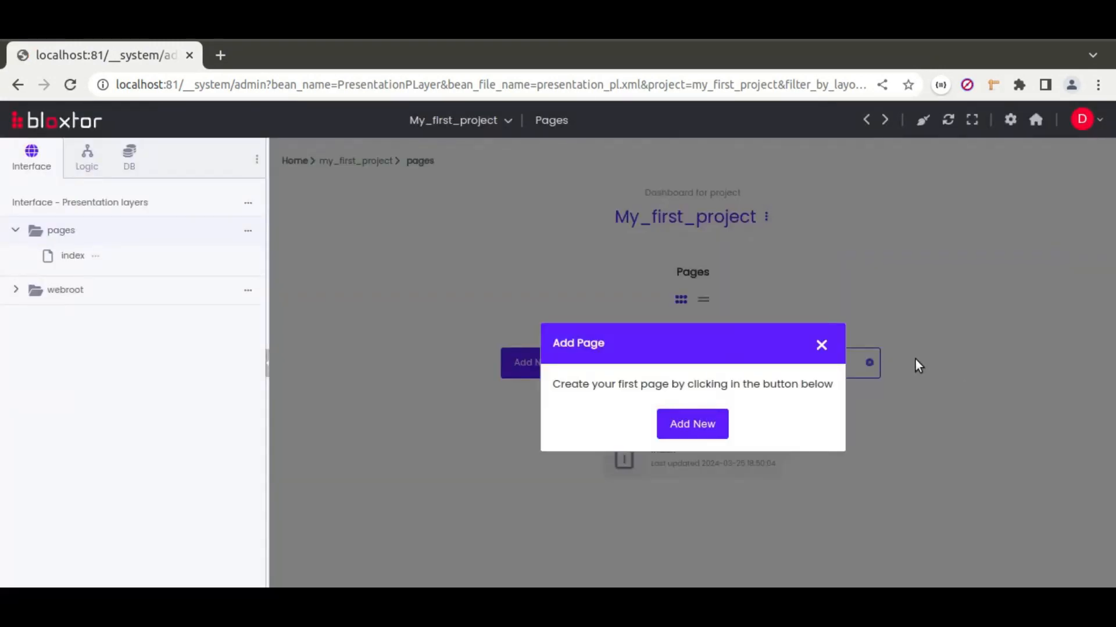
click(821, 346)
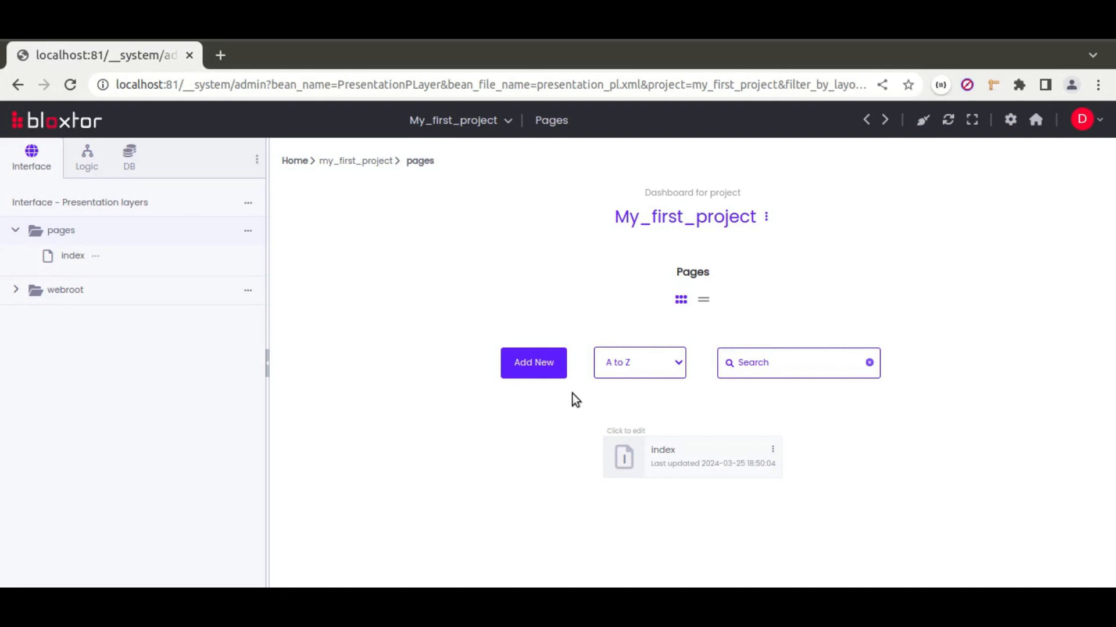
Step: Create a page named test, continue to the page editor and skip the editor's tour
click(533, 365)
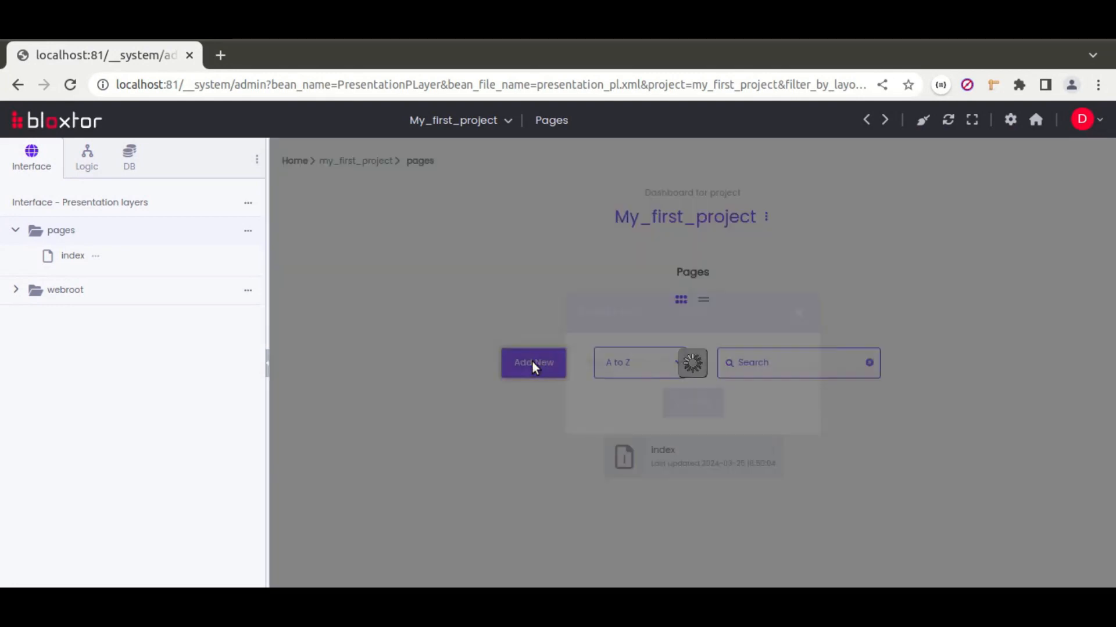
click(661, 366)
text(test)
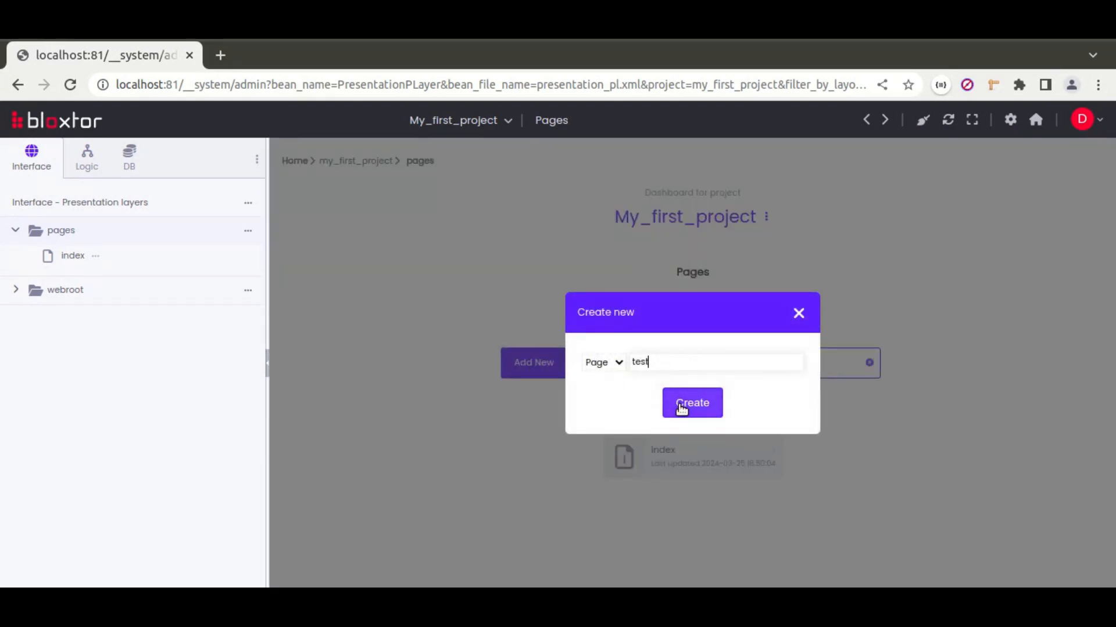
click(691, 402)
click(531, 381)
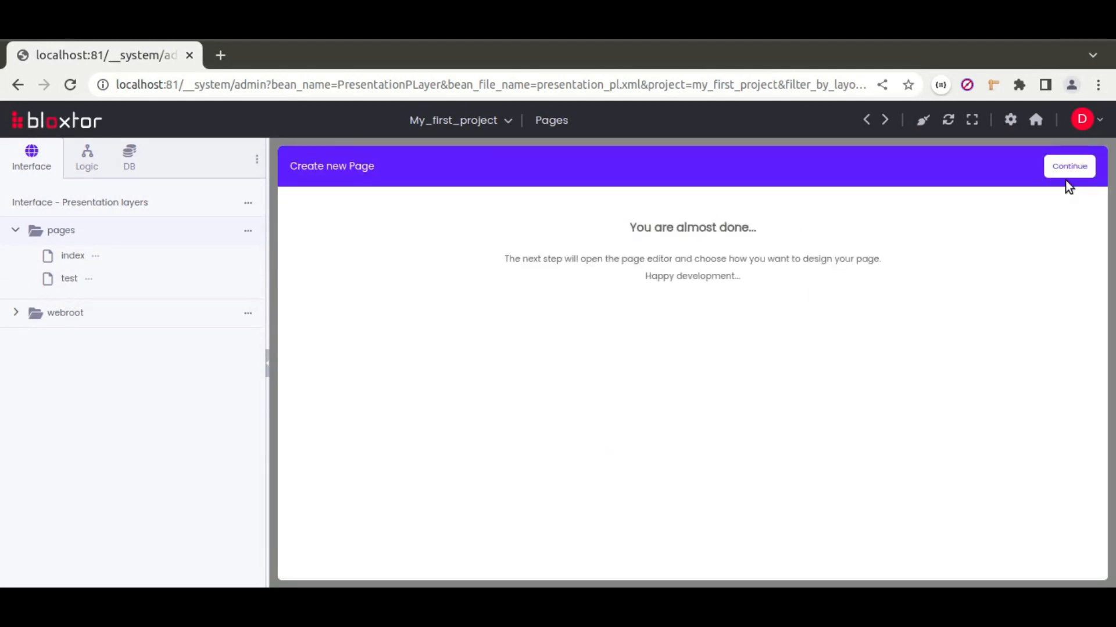
click(1067, 175)
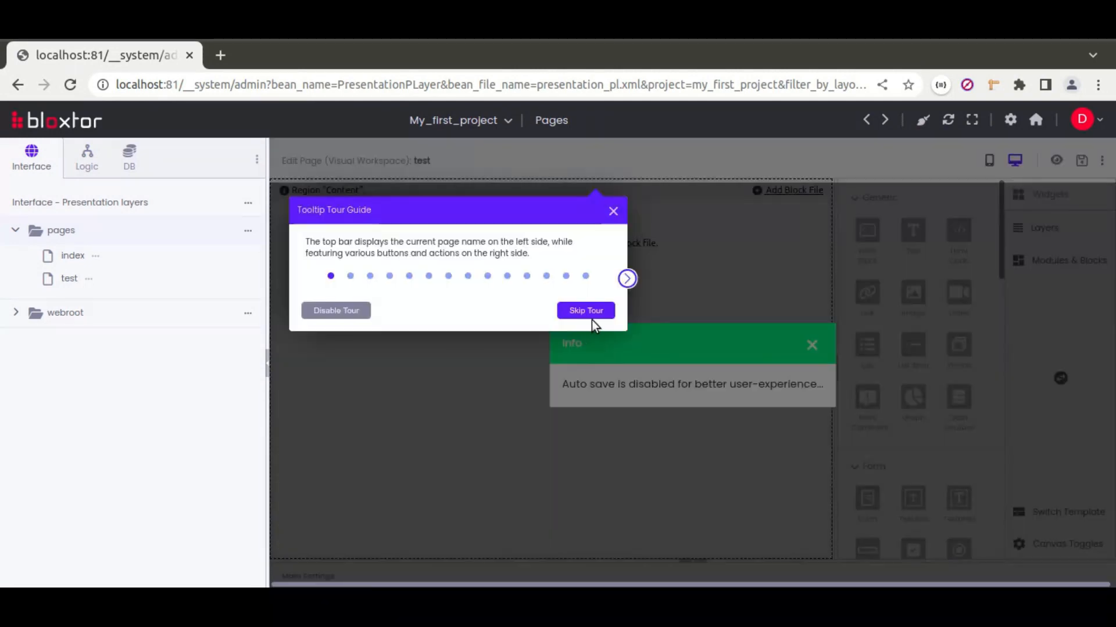
click(586, 312)
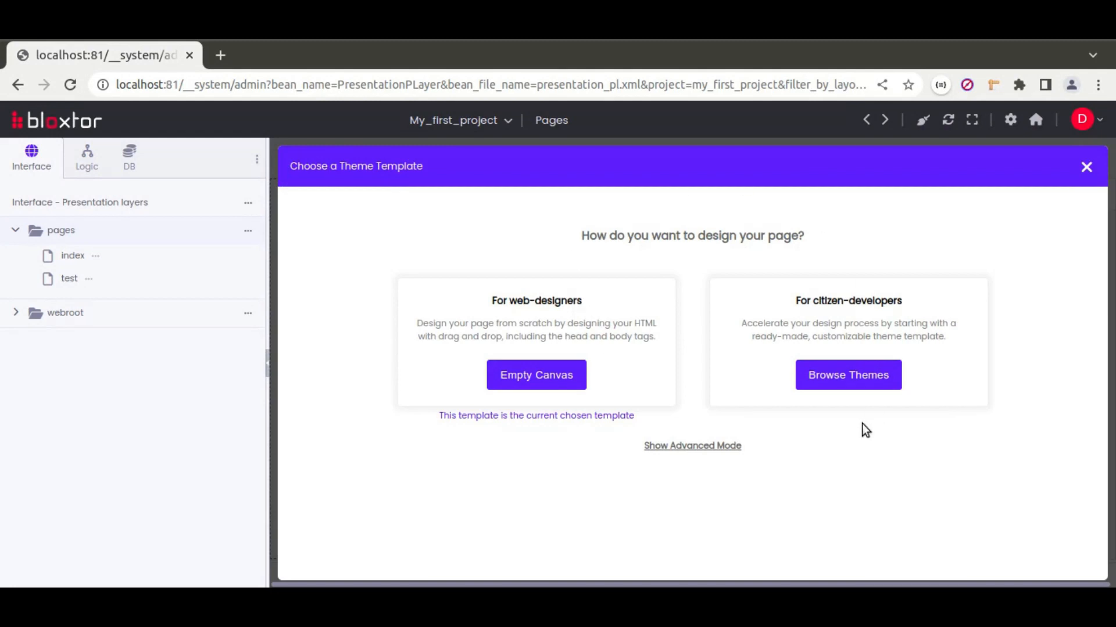
Step: Apply a template from the installed Bootstrap-stock-manager theme to the page, leaving out its samples
click(824, 378)
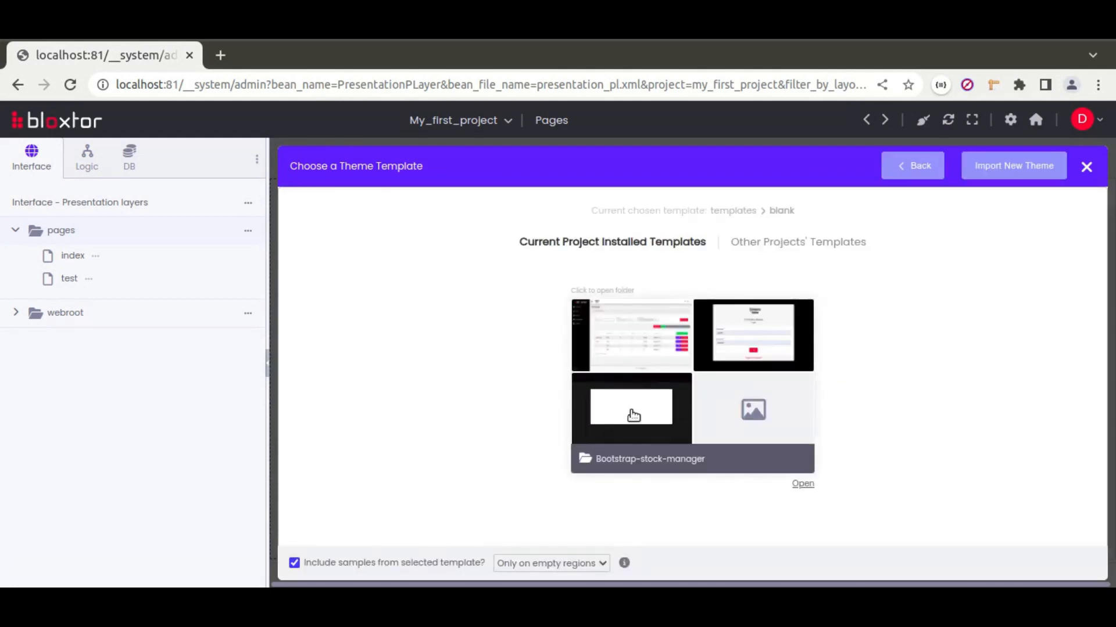
click(294, 563)
click(667, 381)
click(643, 506)
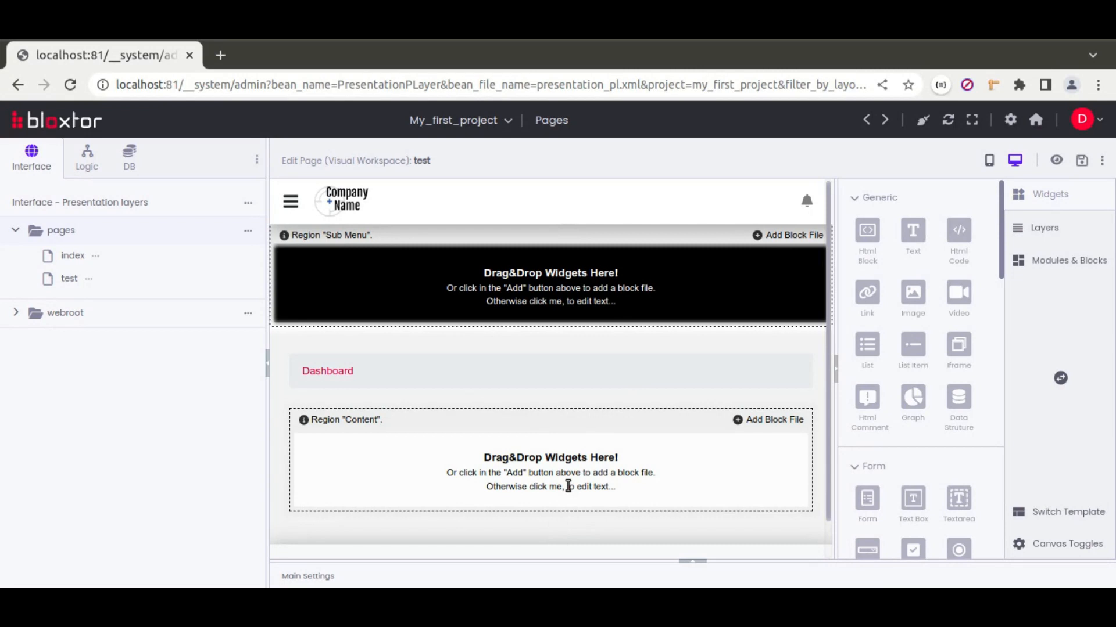
Step: Add a Feature snippet in the Bootstrap v5.3 "Columns with icons" variant to the page's Content region
scroll(936, 325, down, 9)
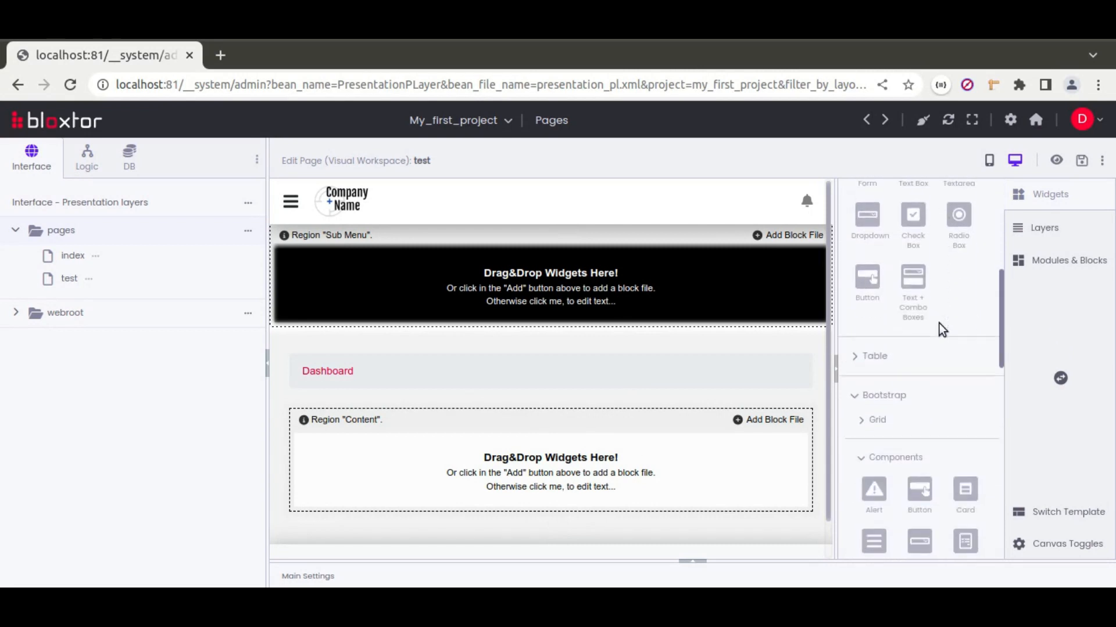
scroll(927, 329, down, 5)
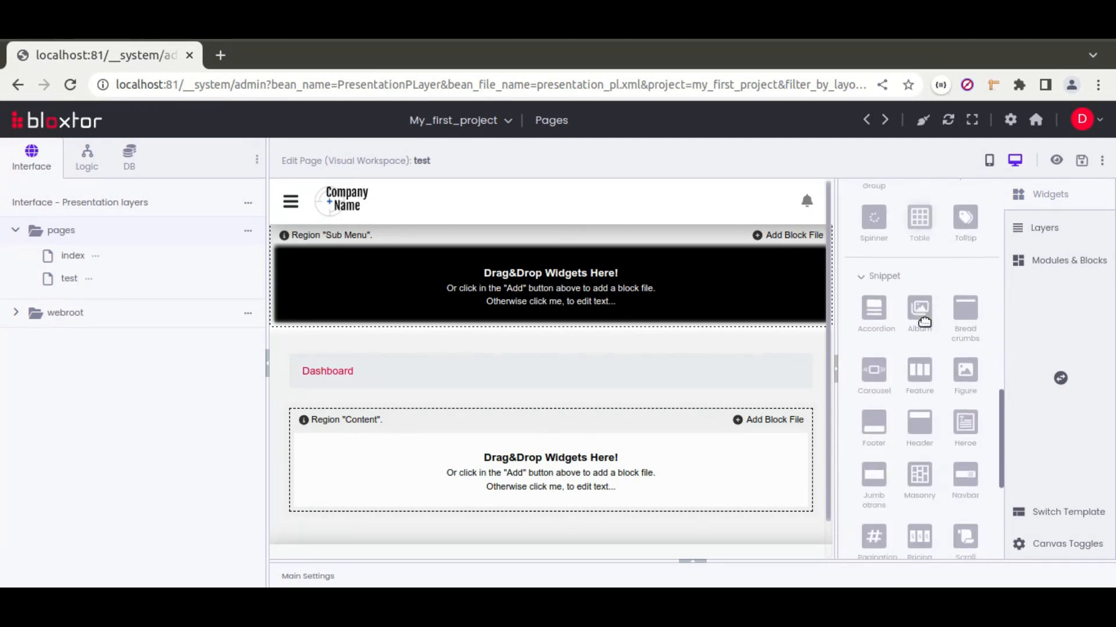
drag(921, 374, 429, 473)
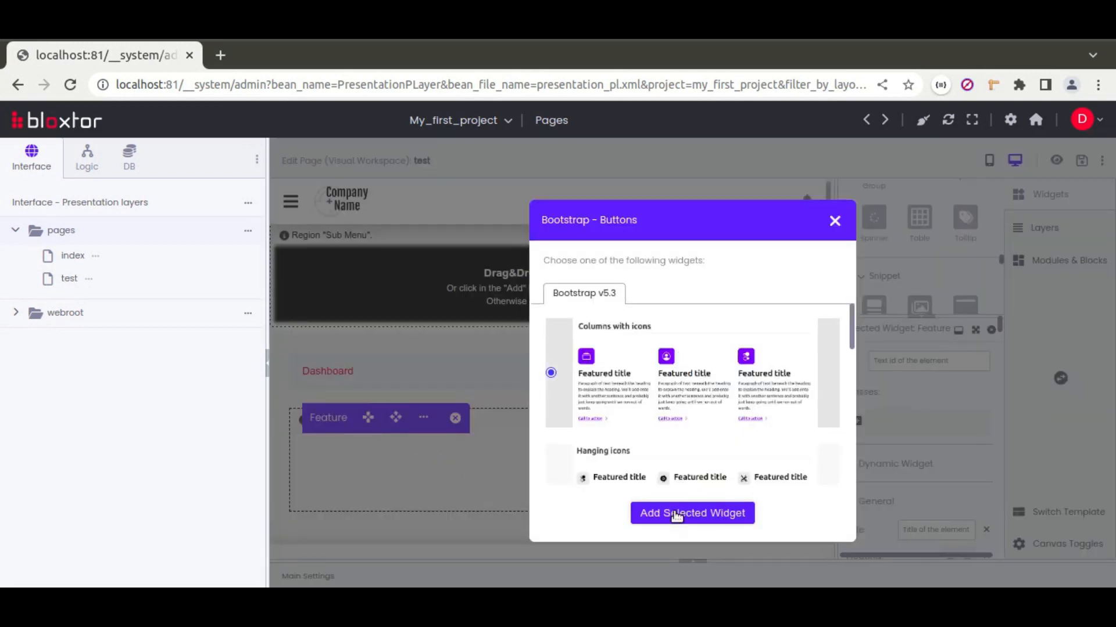
click(676, 514)
scroll(538, 386, down, 5)
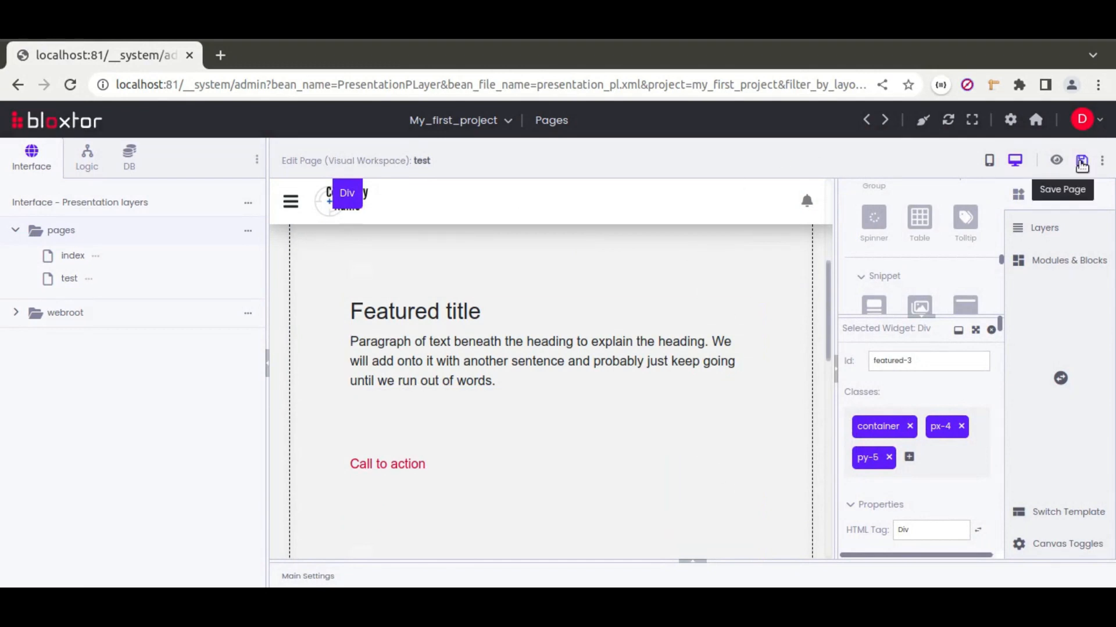
Step: Save the test page, preview it as an end-user and return to the page editor
click(1081, 163)
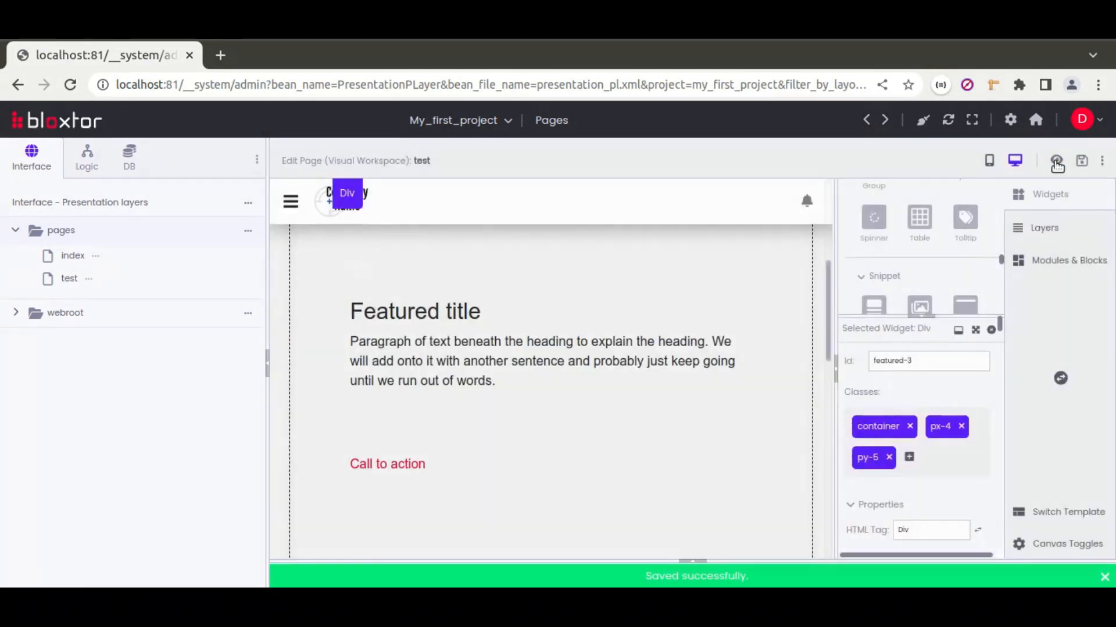
click(1055, 162)
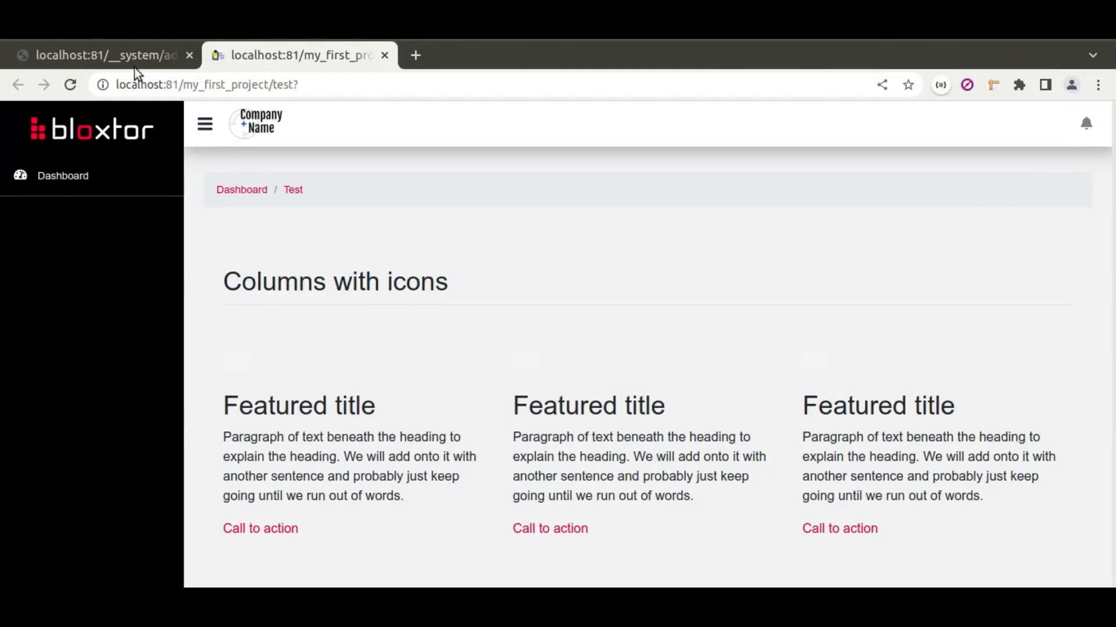
click(117, 55)
scroll(534, 392, down, 2)
scroll(539, 392, down, 3)
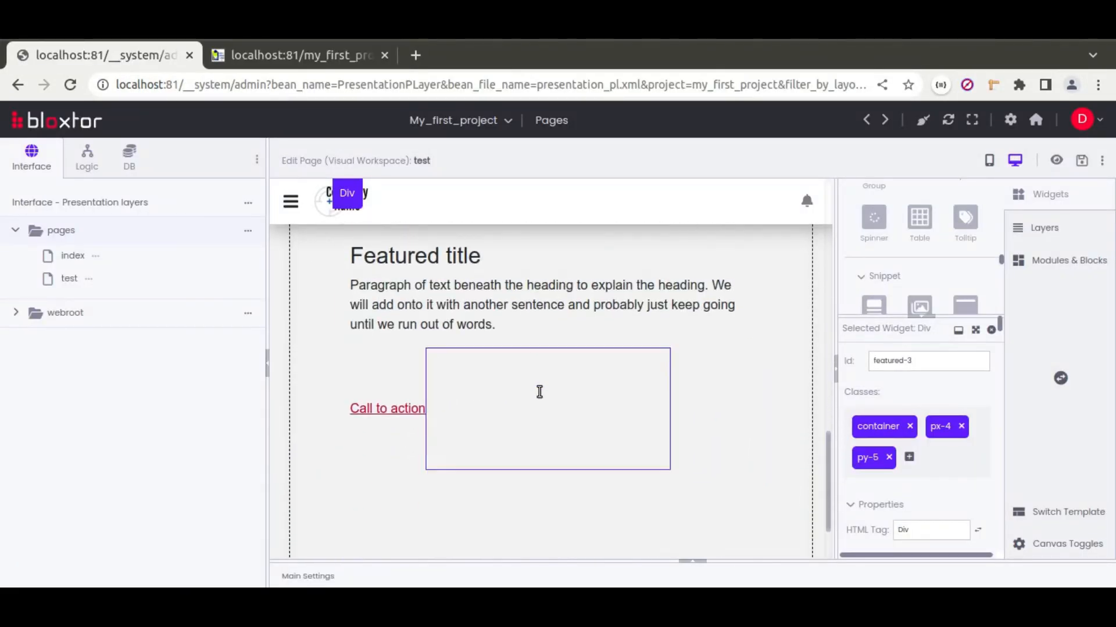
scroll(539, 392, up, 1)
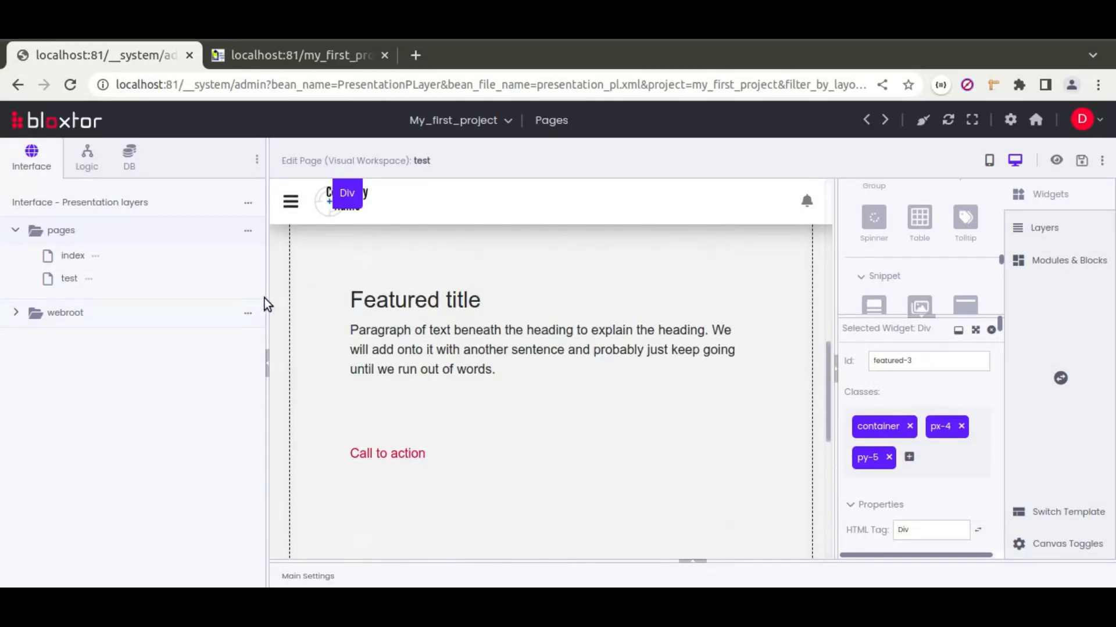
Step: Enlarge the design canvas by narrowing the navigator and widgets areas and collapsing the editor's sidebar labels
drag(267, 298, 182, 296)
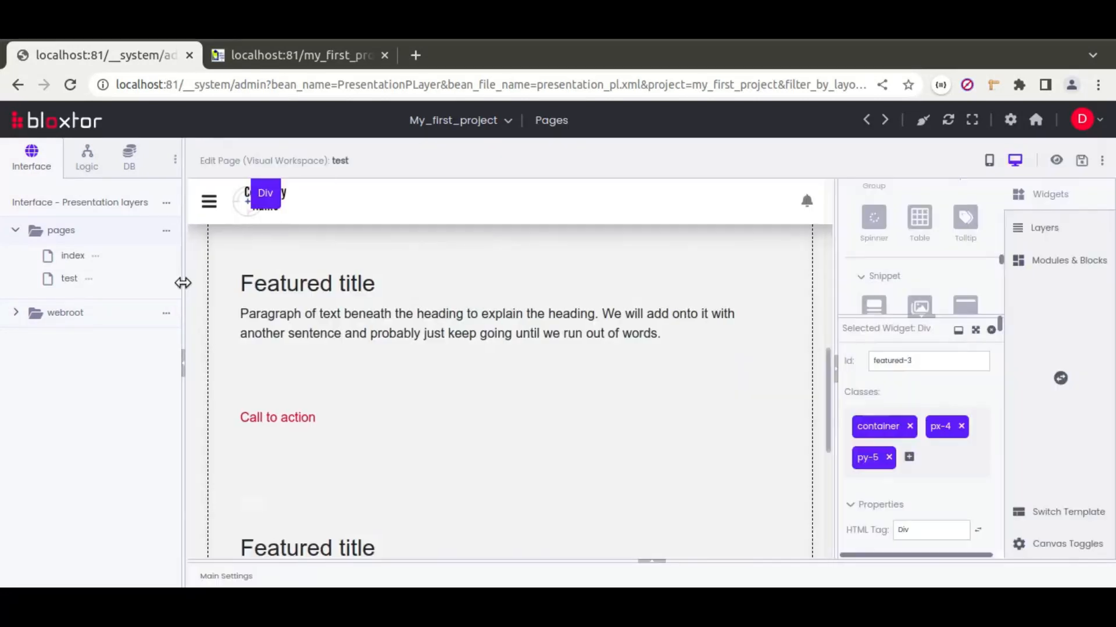
drag(835, 319, 846, 319)
click(1061, 379)
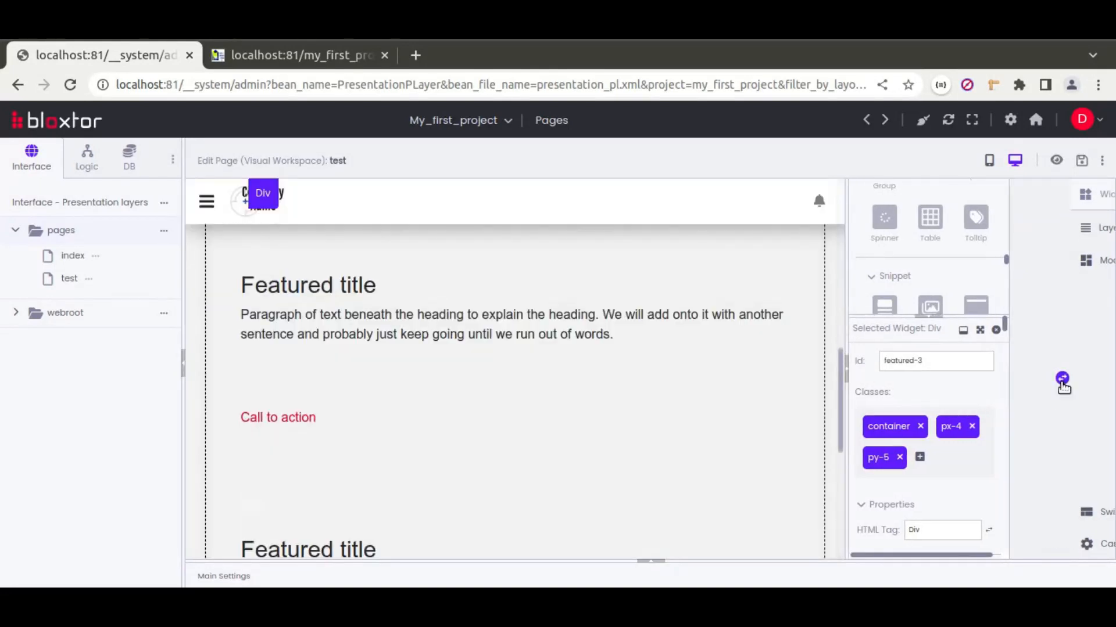
drag(848, 332, 885, 335)
scroll(717, 374, down, 3)
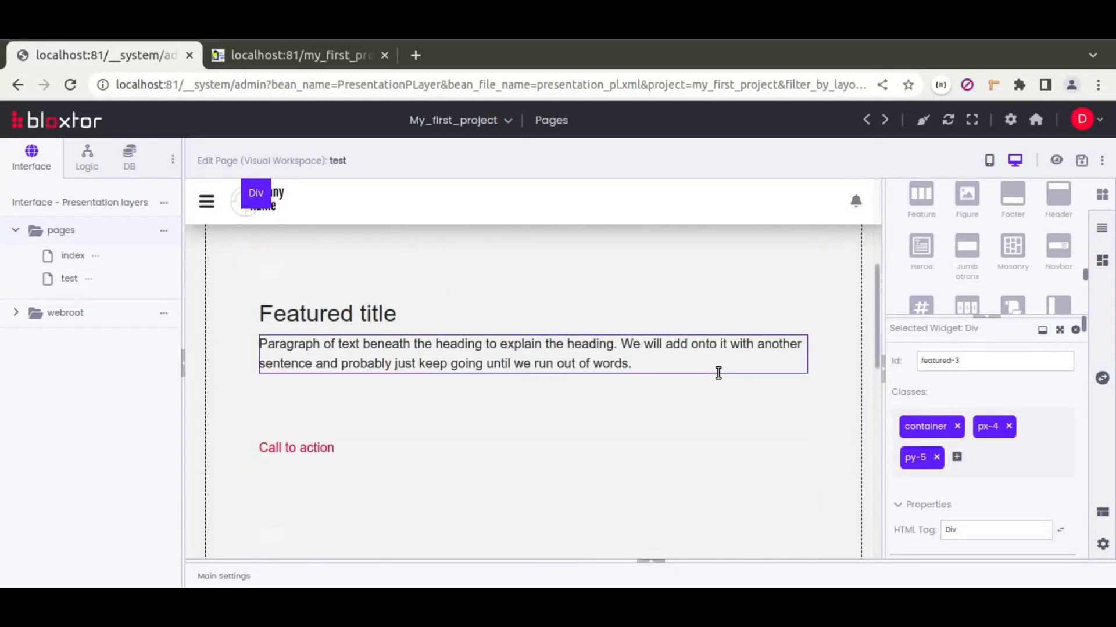
Step: Temporarily hide the widgets area to view the three feature columns at full canvas width
click(883, 366)
scroll(698, 369, up, 3)
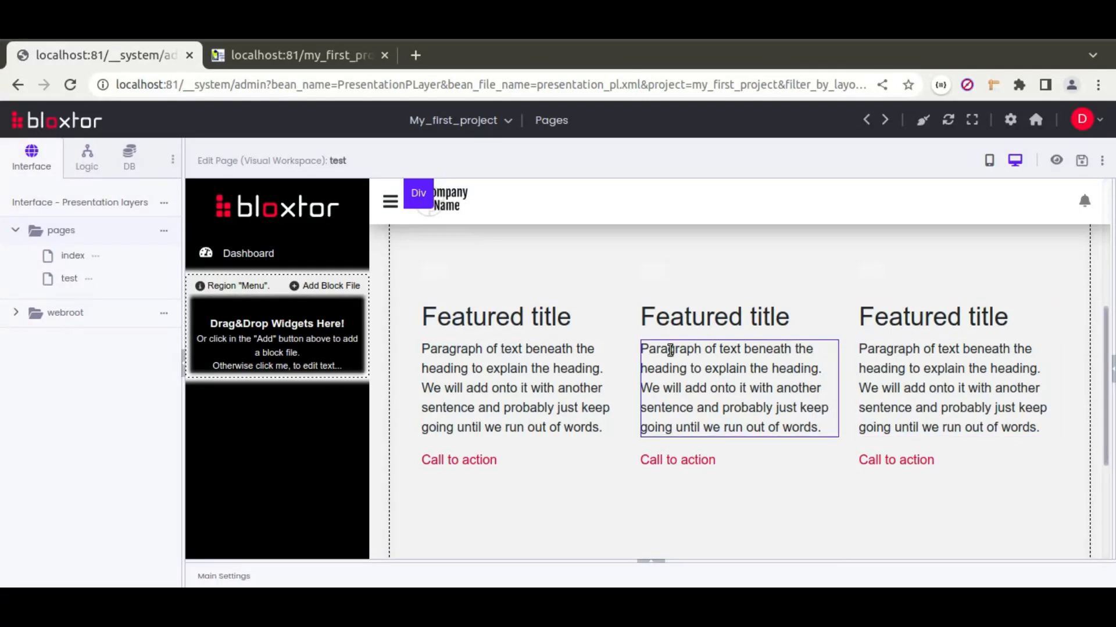
click(1110, 374)
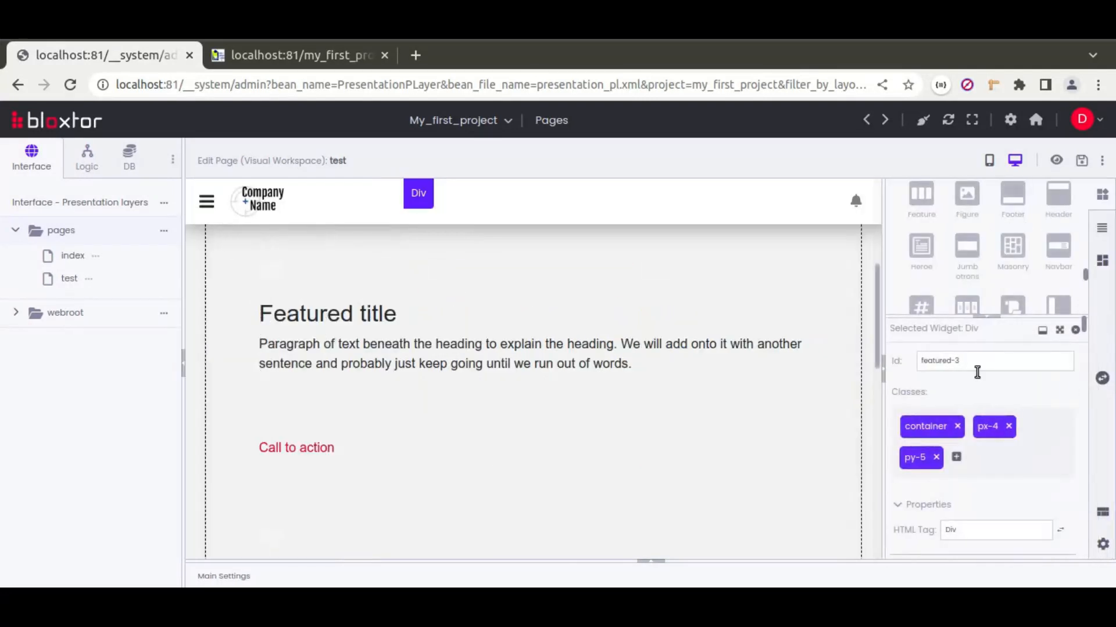
Step: Show element borders on the canvas and look over the structure of the feature section
scroll(645, 399, up, 3)
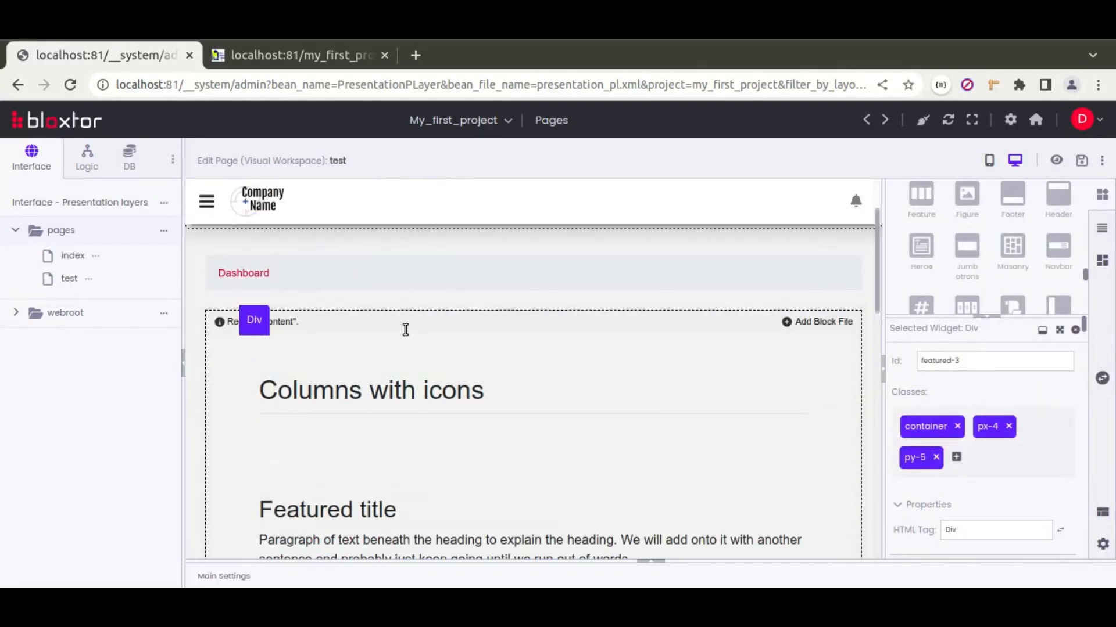
click(1102, 194)
click(951, 224)
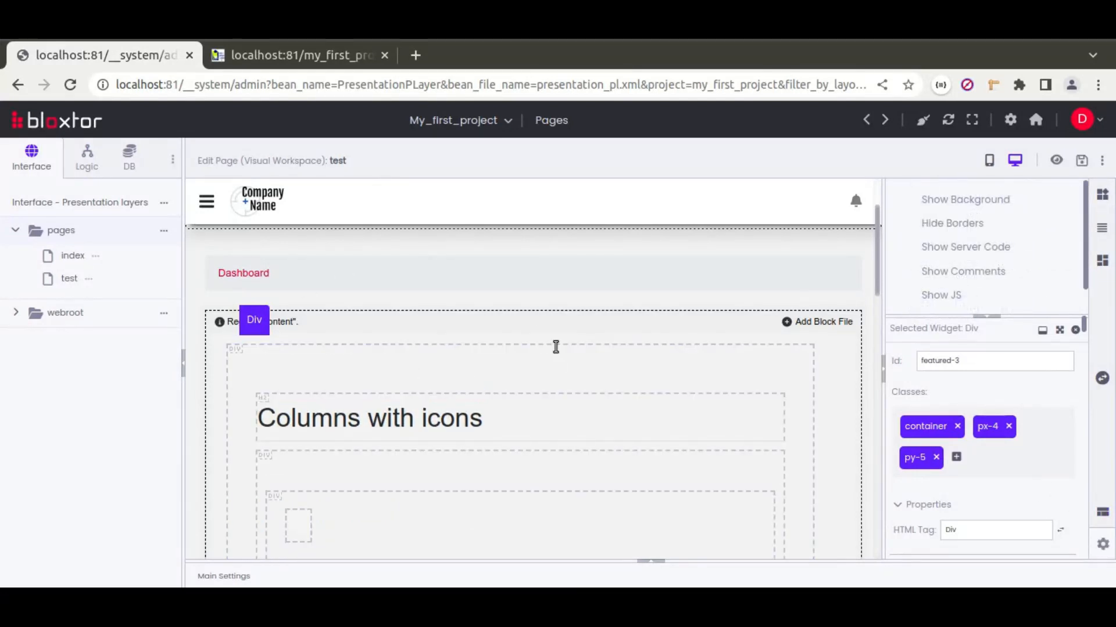
scroll(556, 346, down, 5)
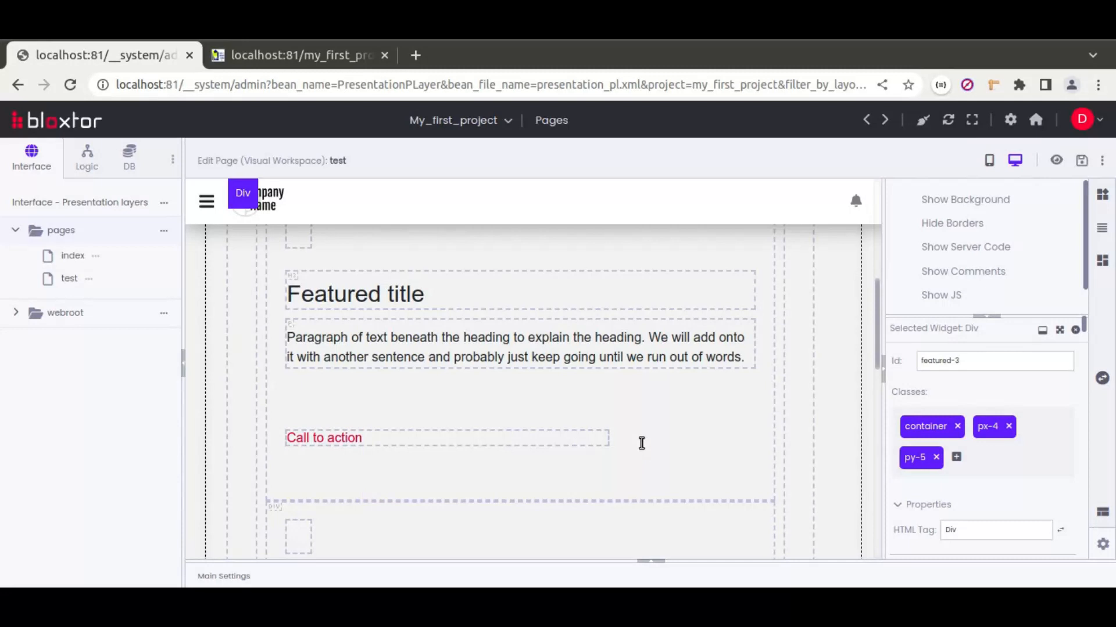
scroll(640, 441, up, 2)
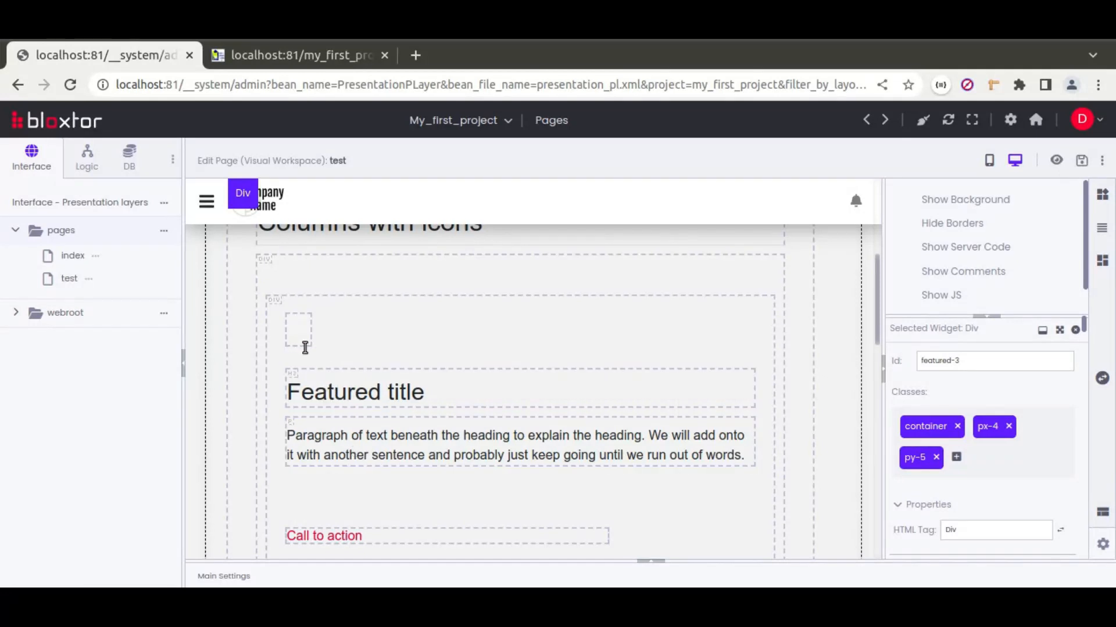
Step: Expand the Mysql database's tables and open the form for adding a table manually
click(129, 157)
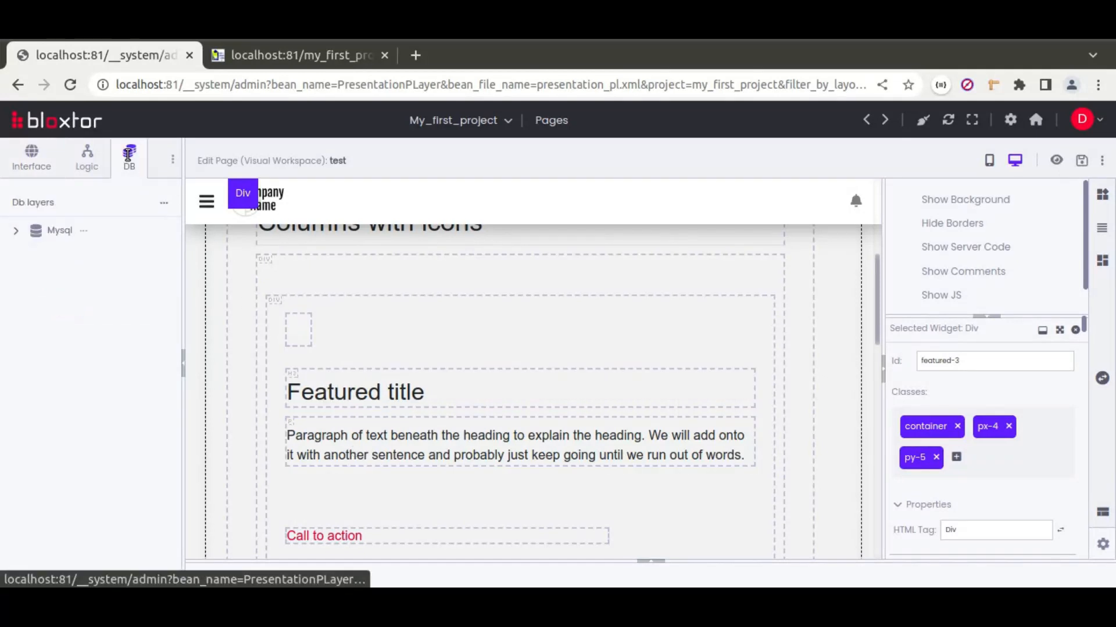
click(16, 230)
click(33, 255)
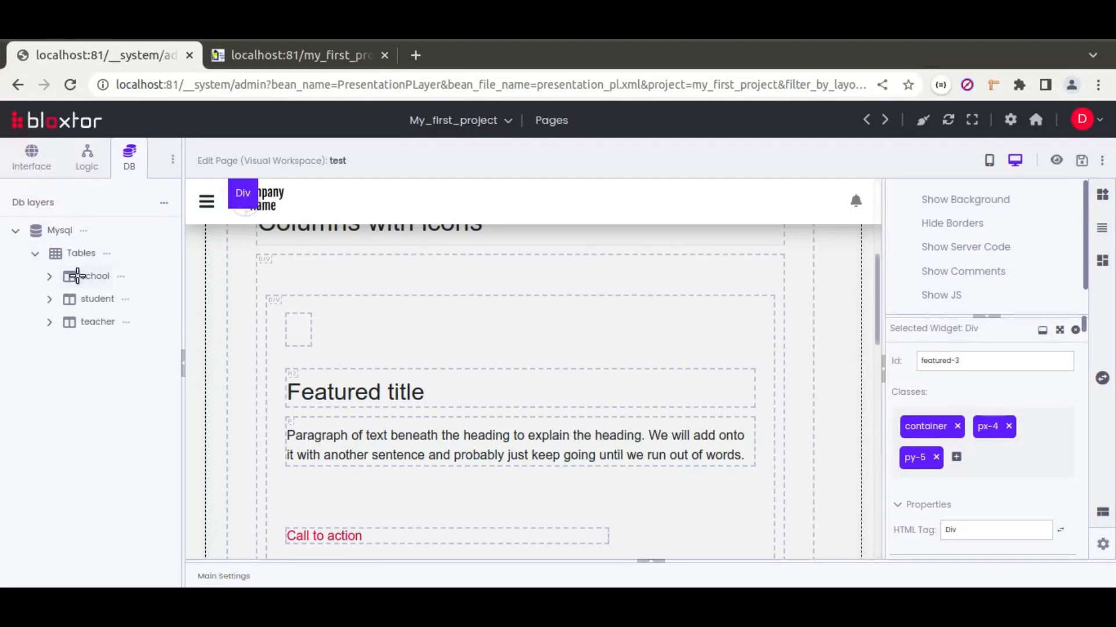
click(109, 254)
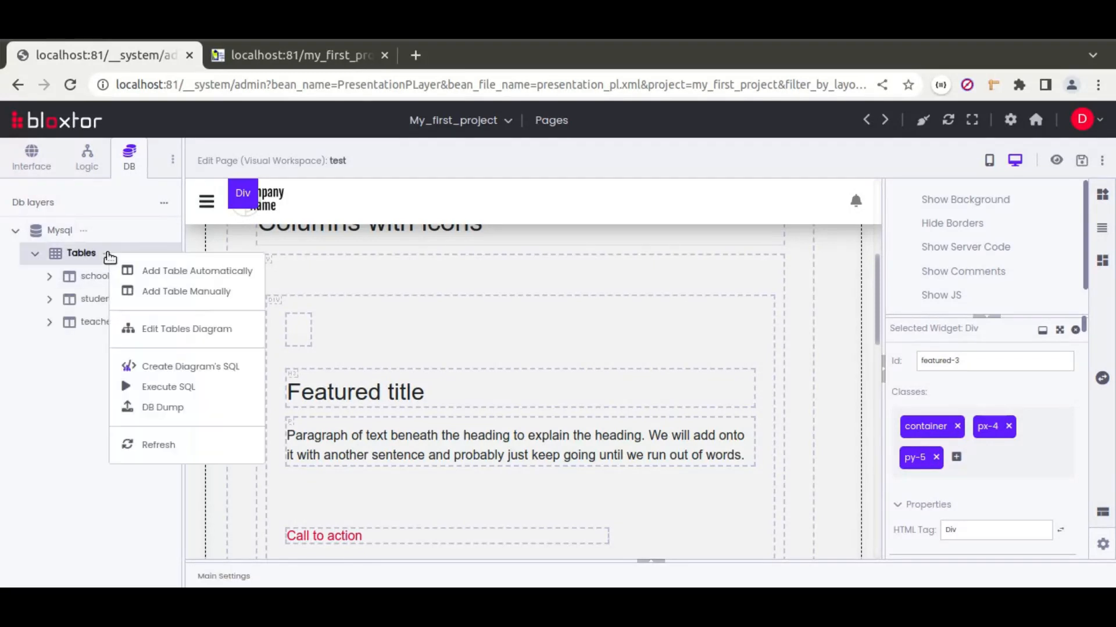
click(197, 293)
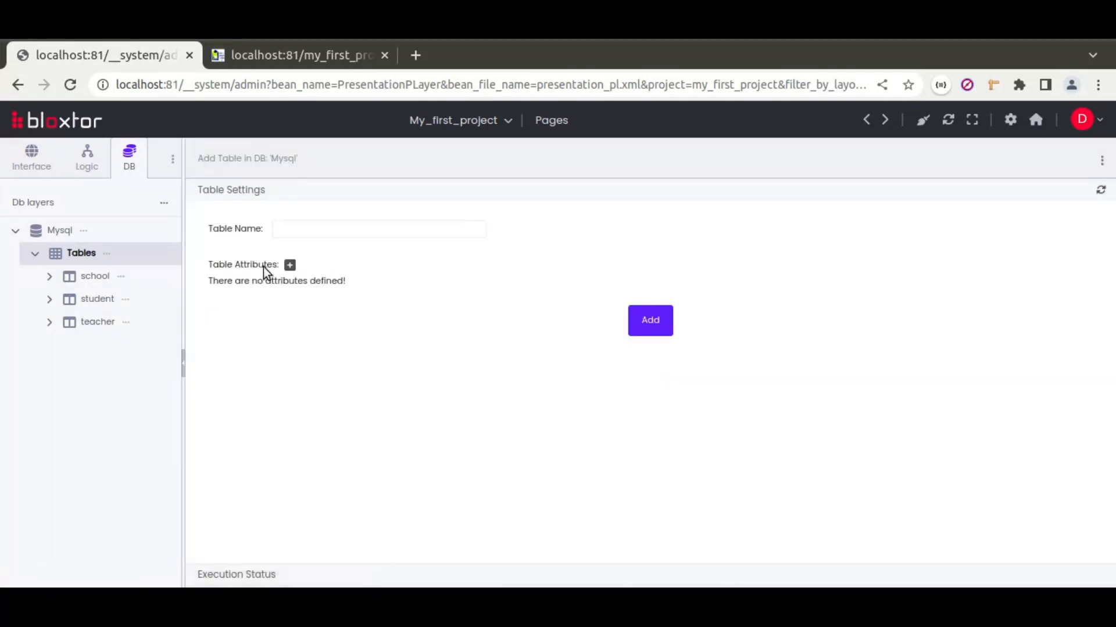
Step: Name the new table article and add three empty attribute rows to it
click(288, 231)
text(artic)
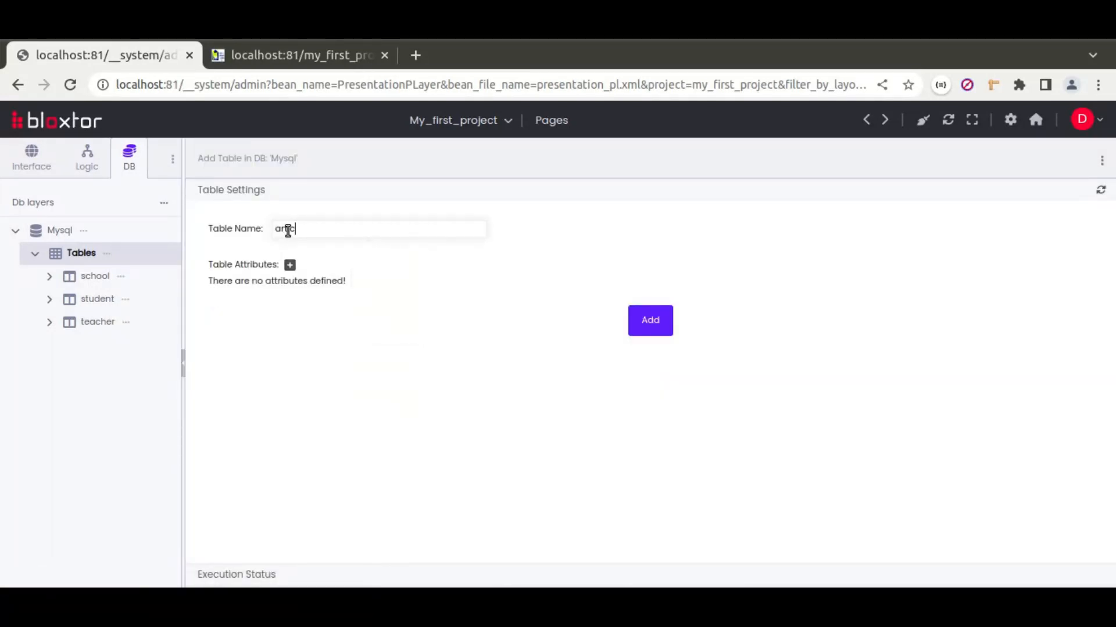
text(le)
click(290, 265)
click(290, 265)
click(290, 265)
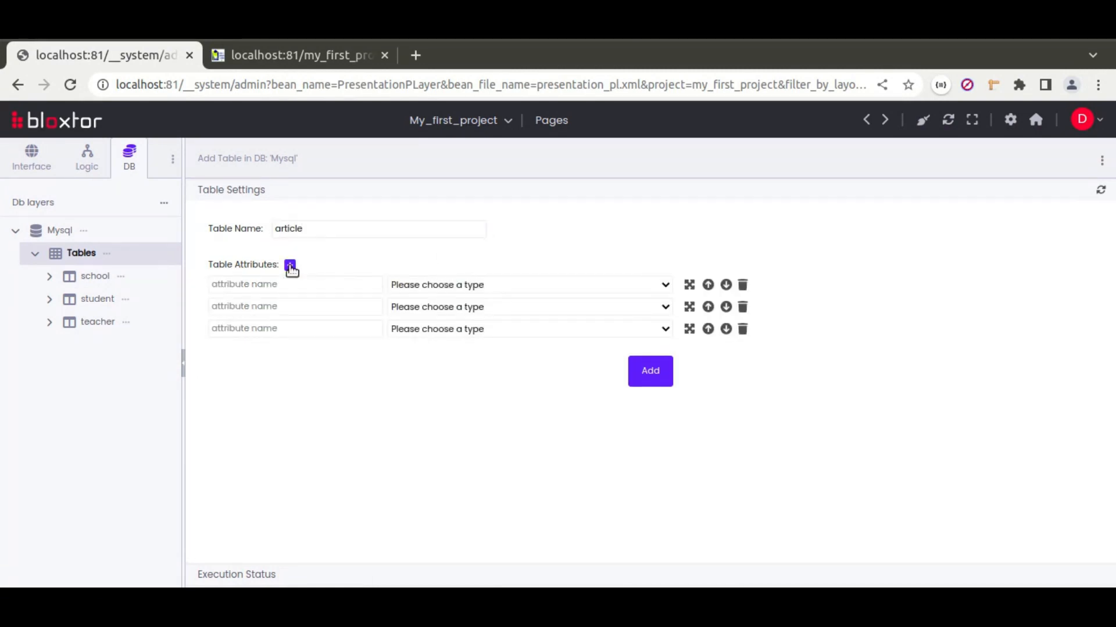
Step: Add a fourth attribute row and name the article table's four attributes id, title, description and image
click(290, 264)
click(298, 291)
text(id)
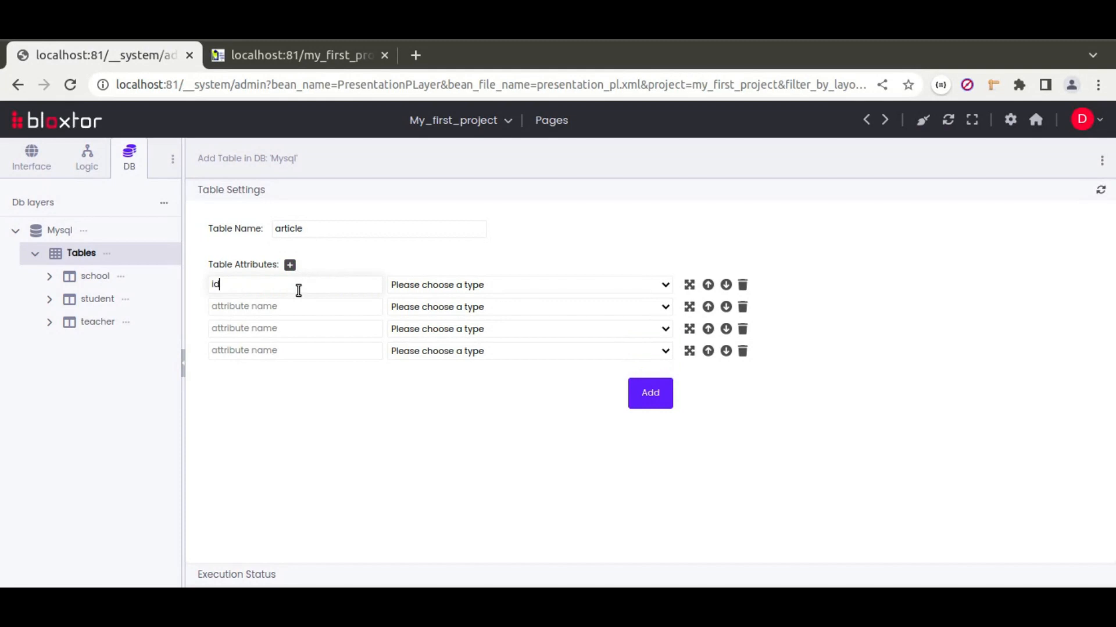
click(313, 312)
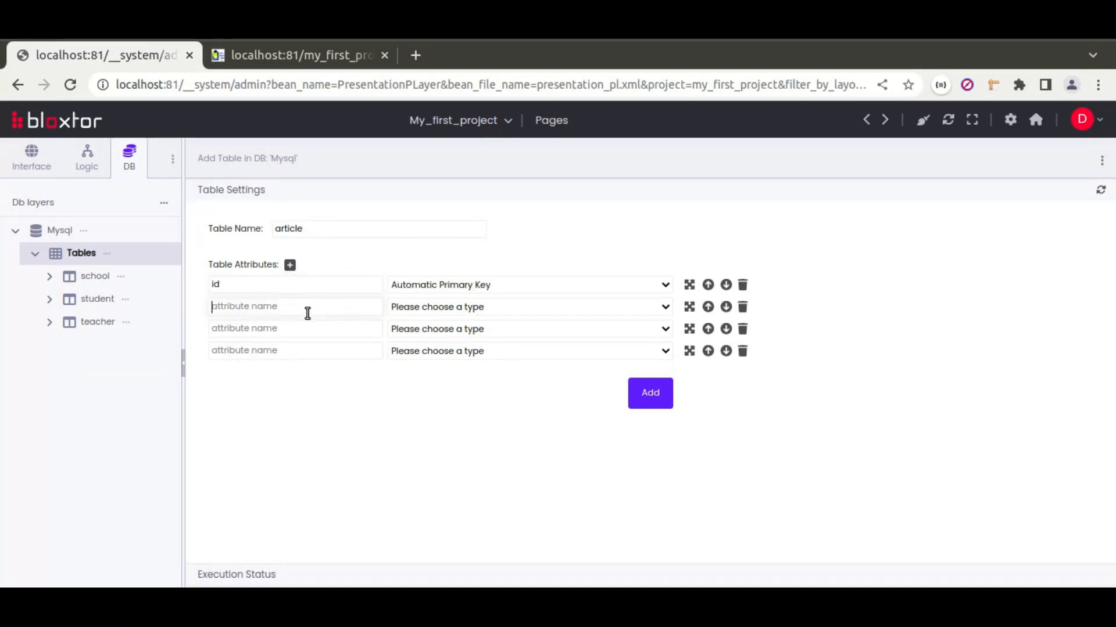
text(title)
click(274, 332)
text(desc)
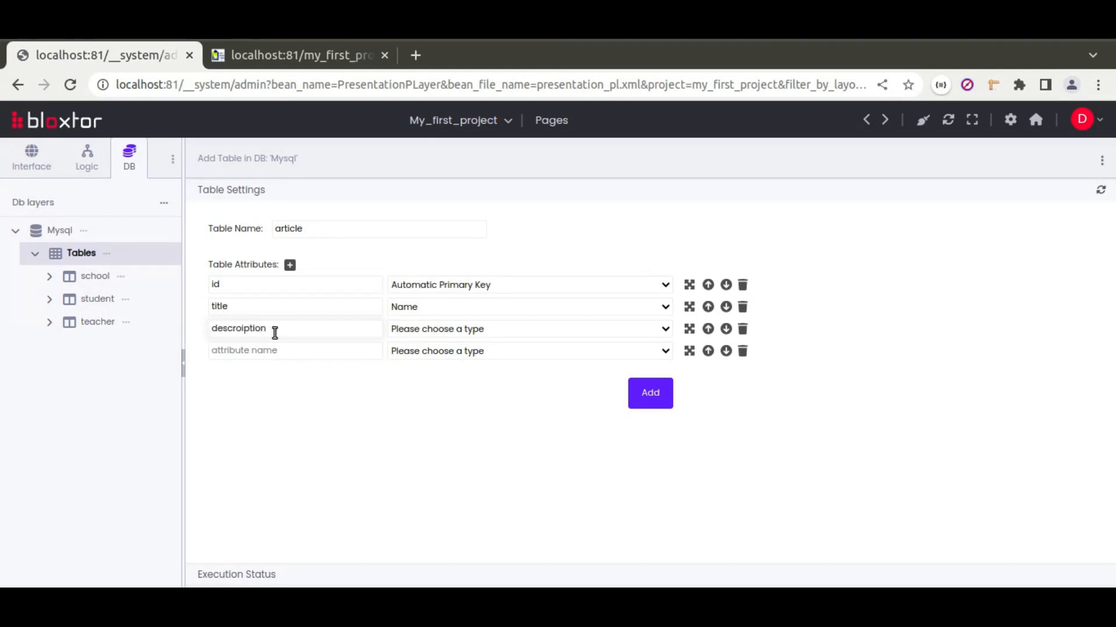
click(274, 349)
text(img)
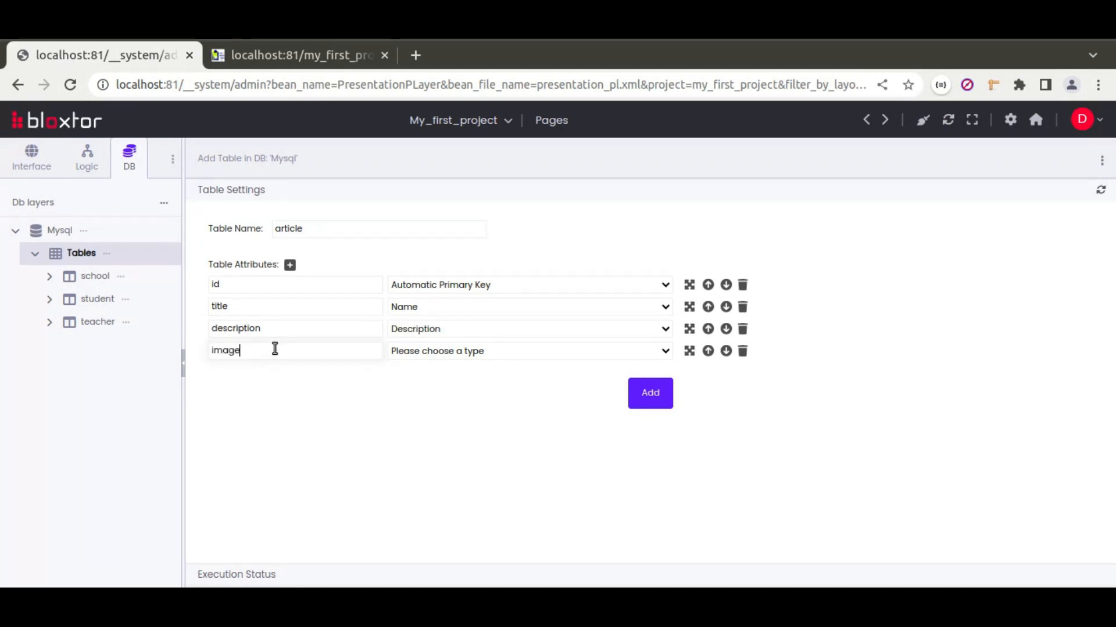
Step: Set the image attribute's type to Binary/File, create the article table and expand it in the database tree
click(314, 393)
click(493, 352)
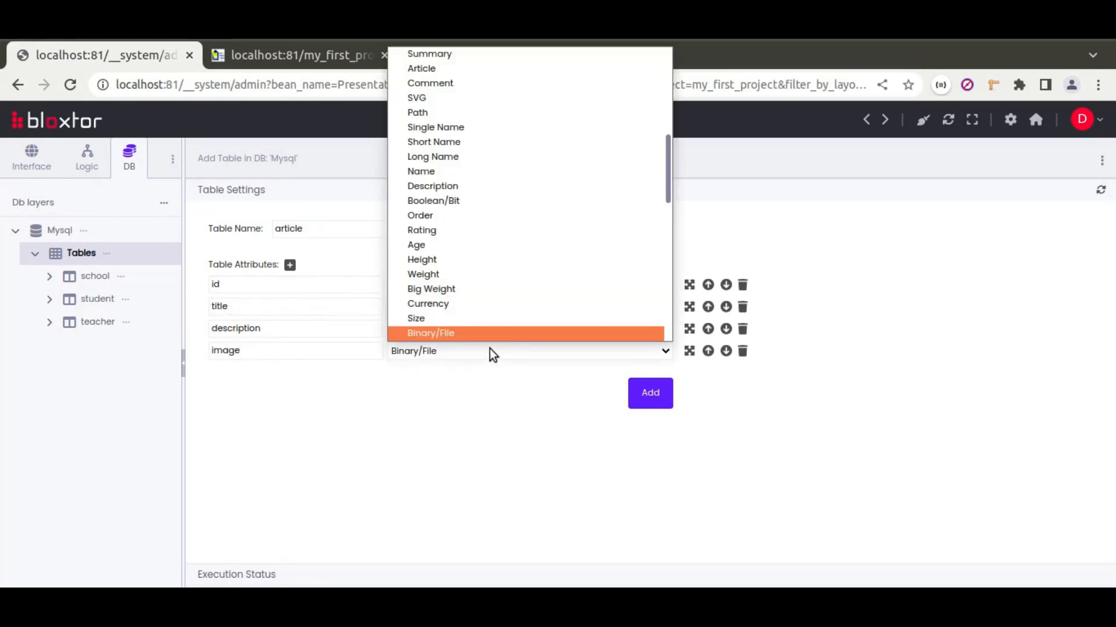
click(489, 349)
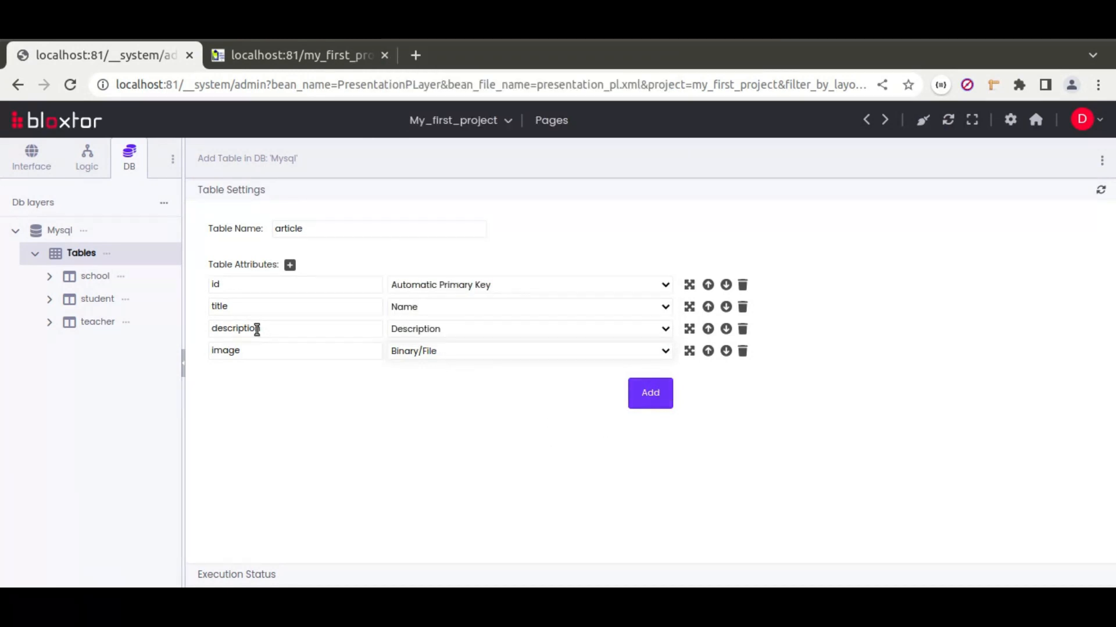
click(646, 397)
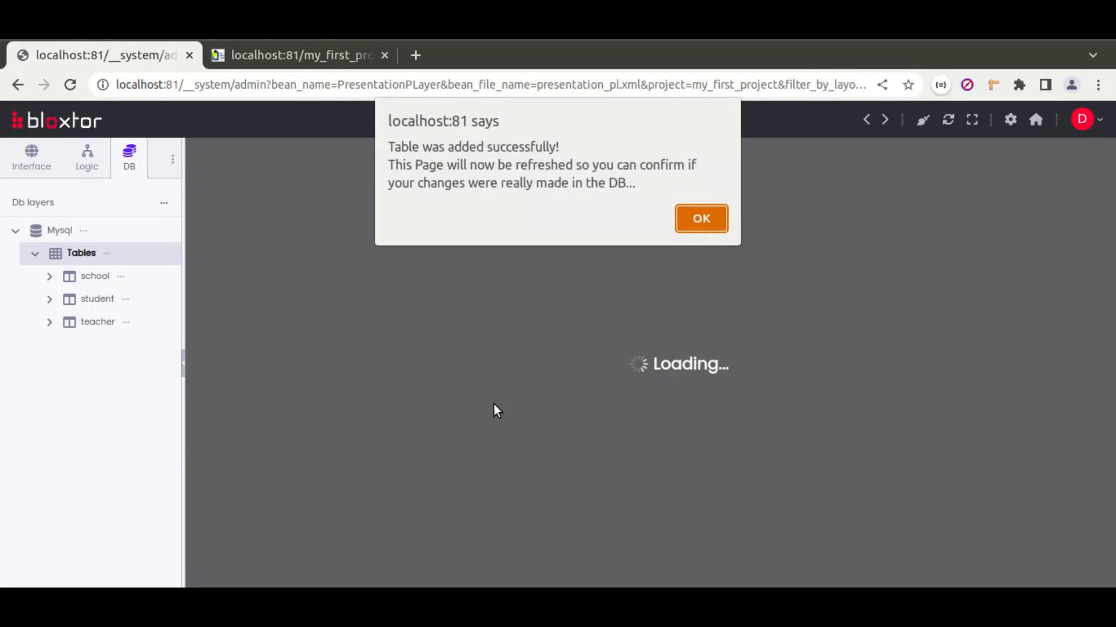
click(706, 218)
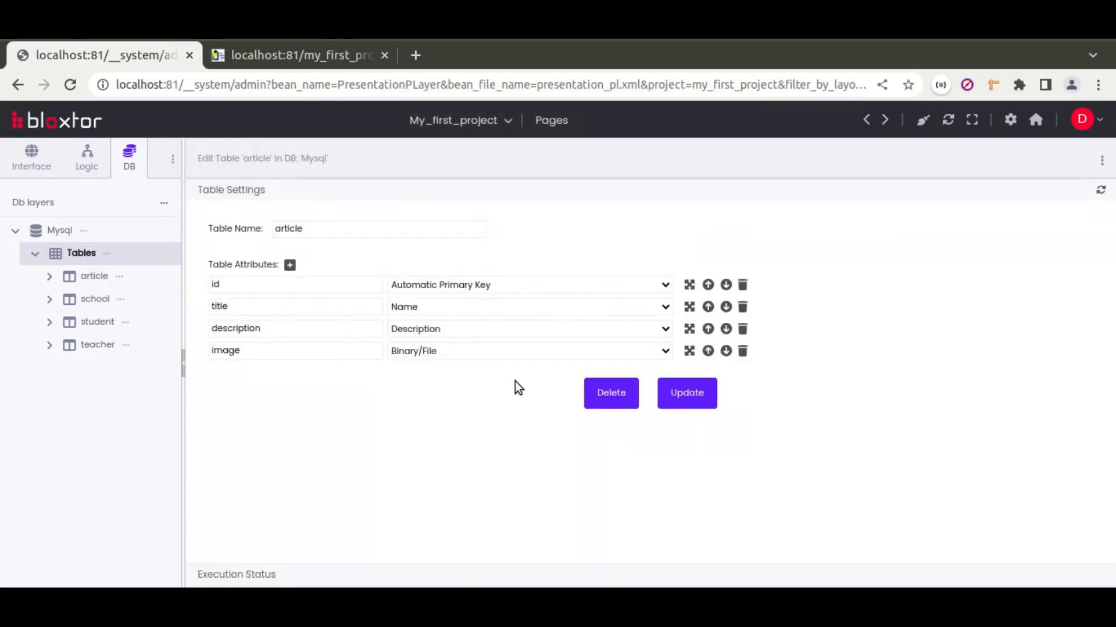
click(48, 276)
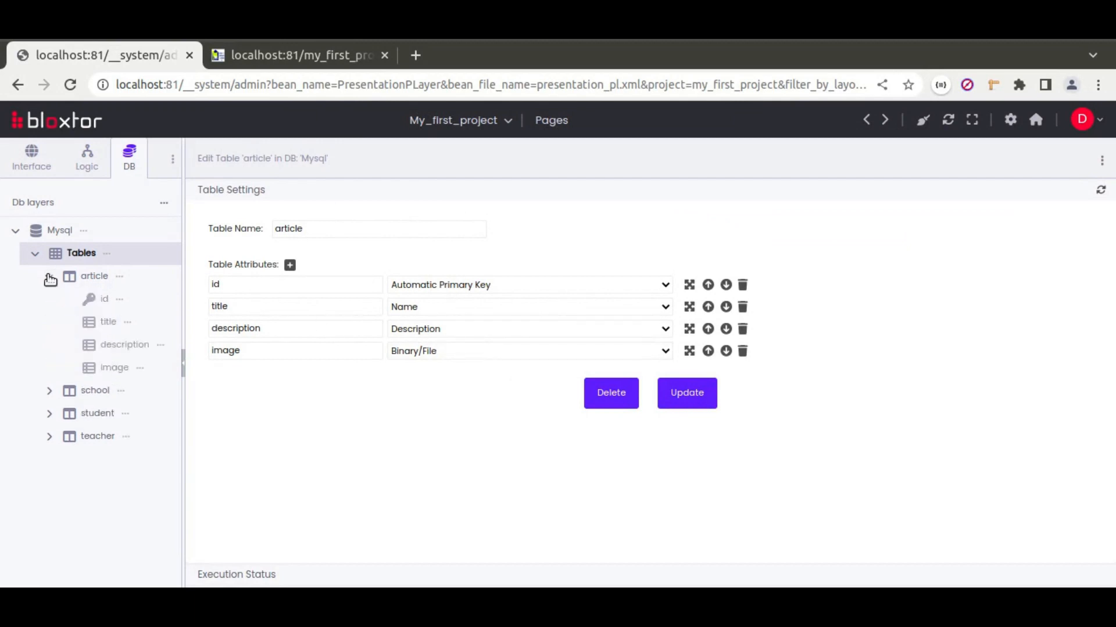
Step: Add a table named article_b automatically to the Mysql database and expand its attributes
click(108, 255)
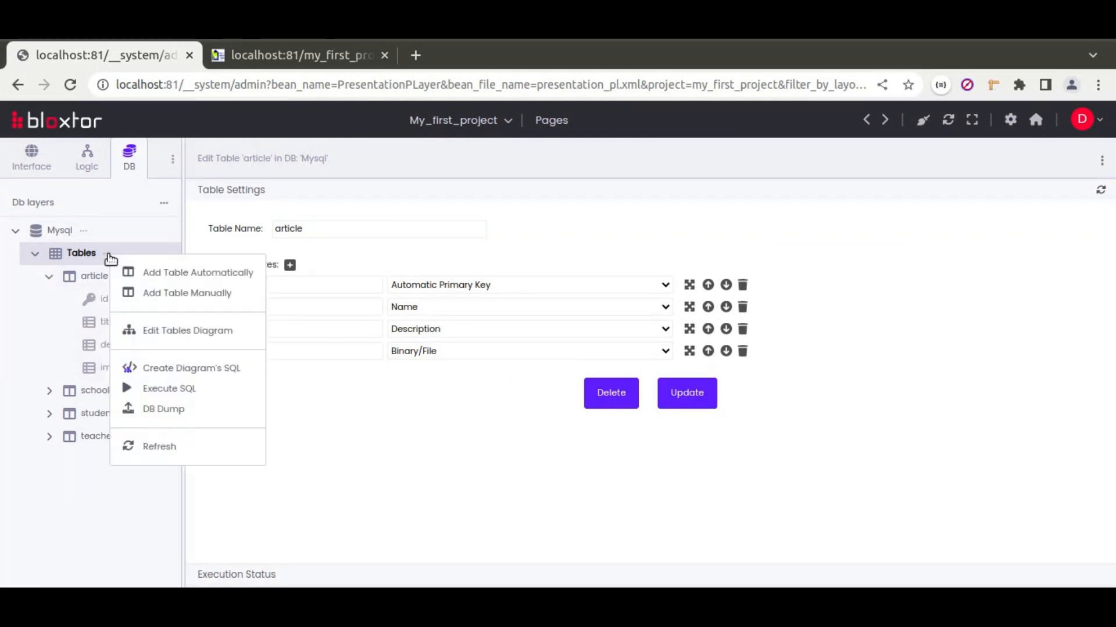
click(218, 279)
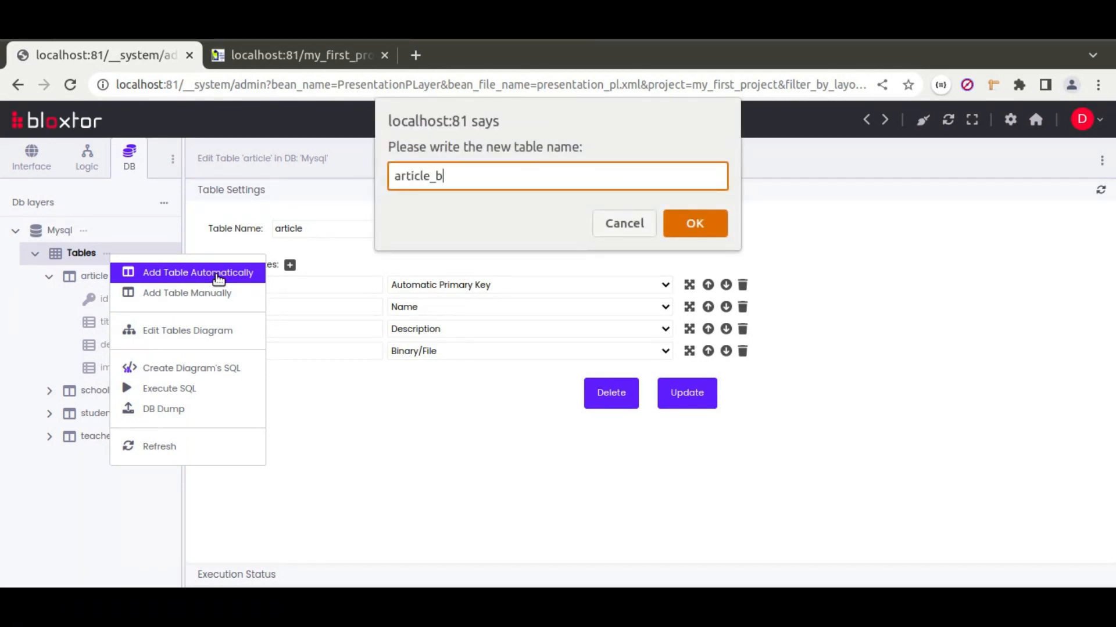
key(Return)
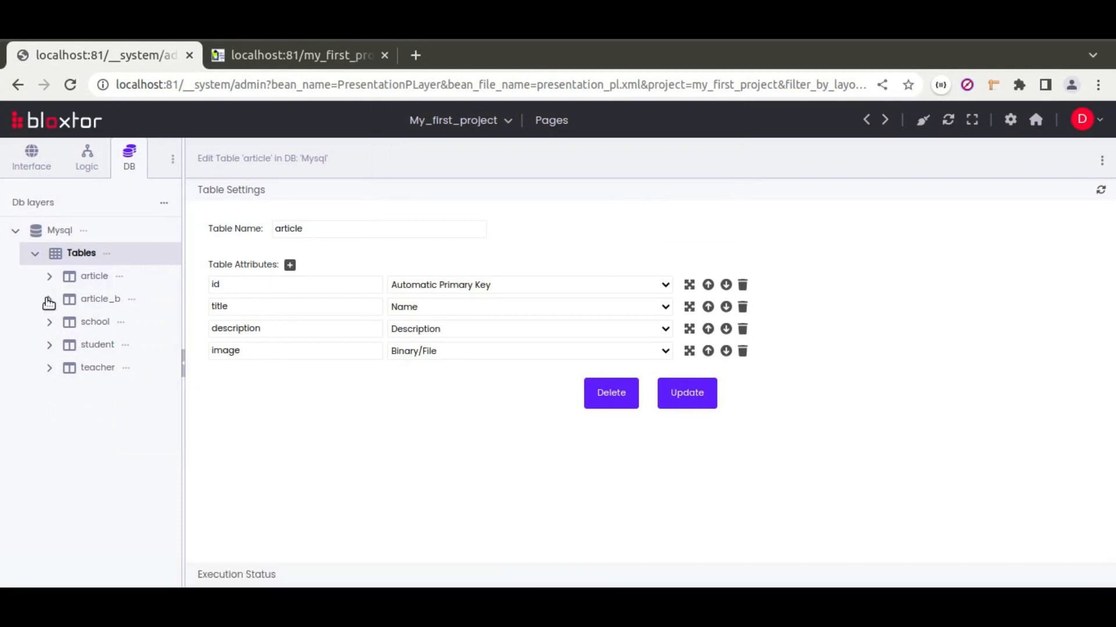
click(50, 300)
Step: Add three attributes named title, description and image to the article_b table
click(131, 300)
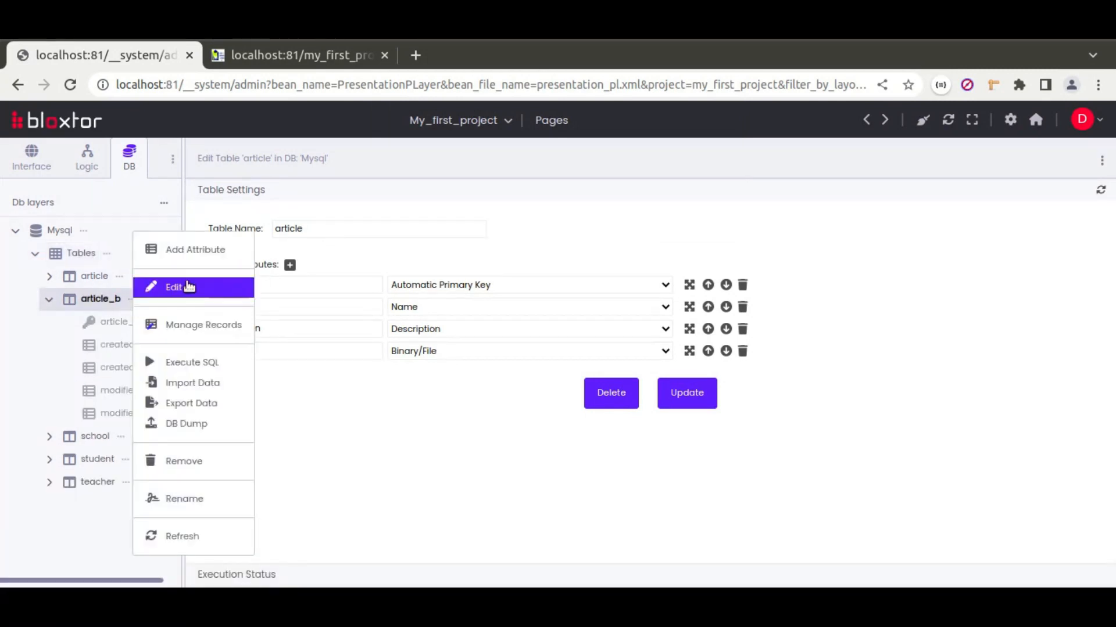
click(200, 250)
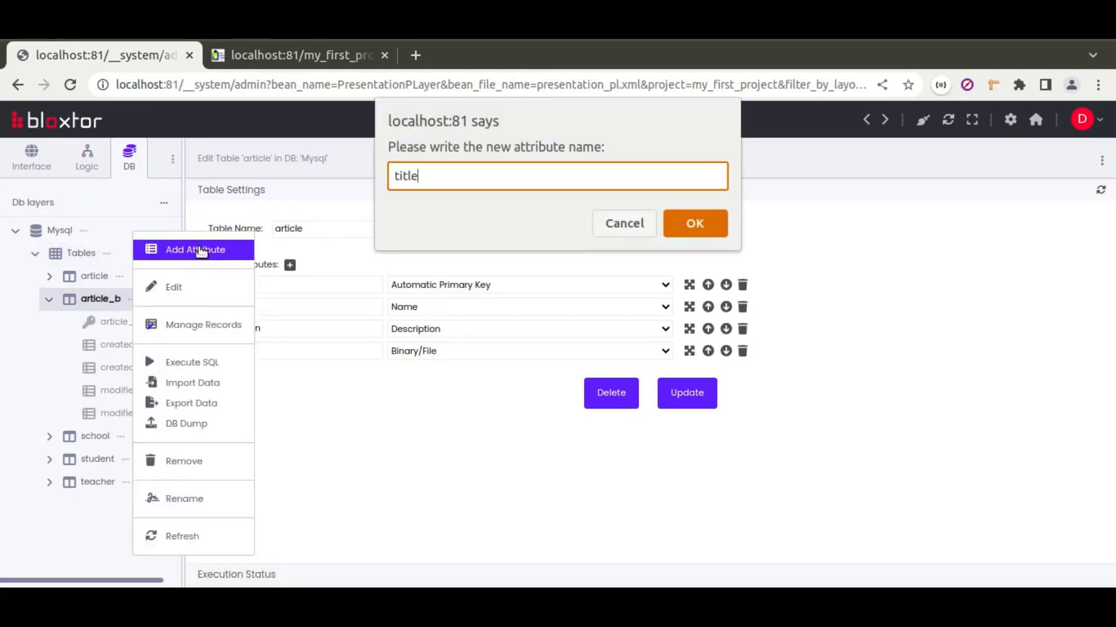
key(Return)
click(135, 301)
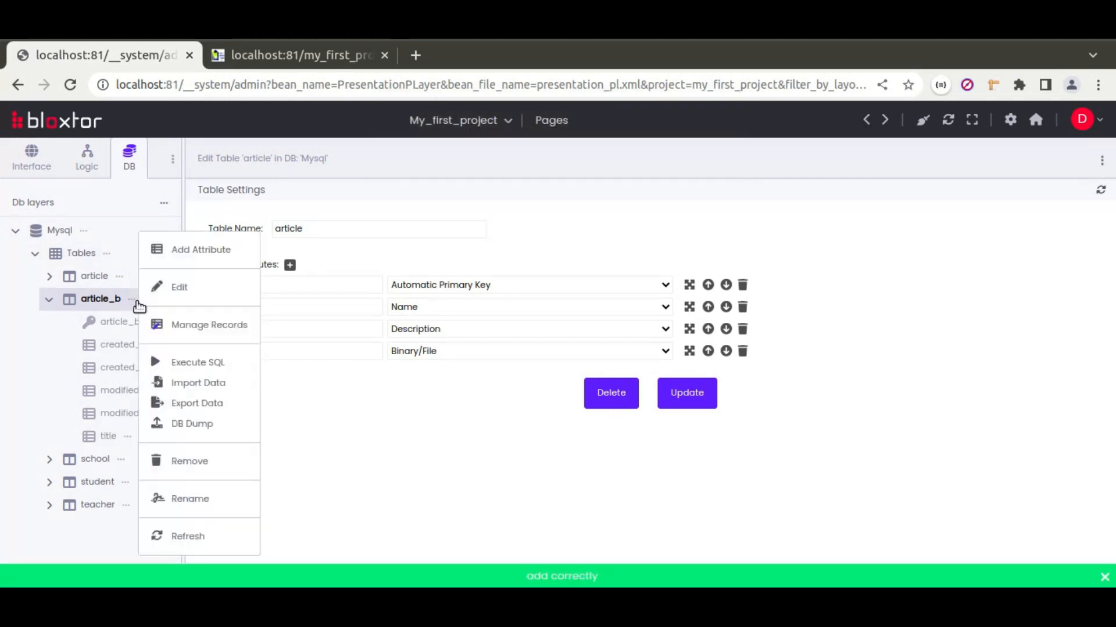
click(209, 252)
text(descriptio)
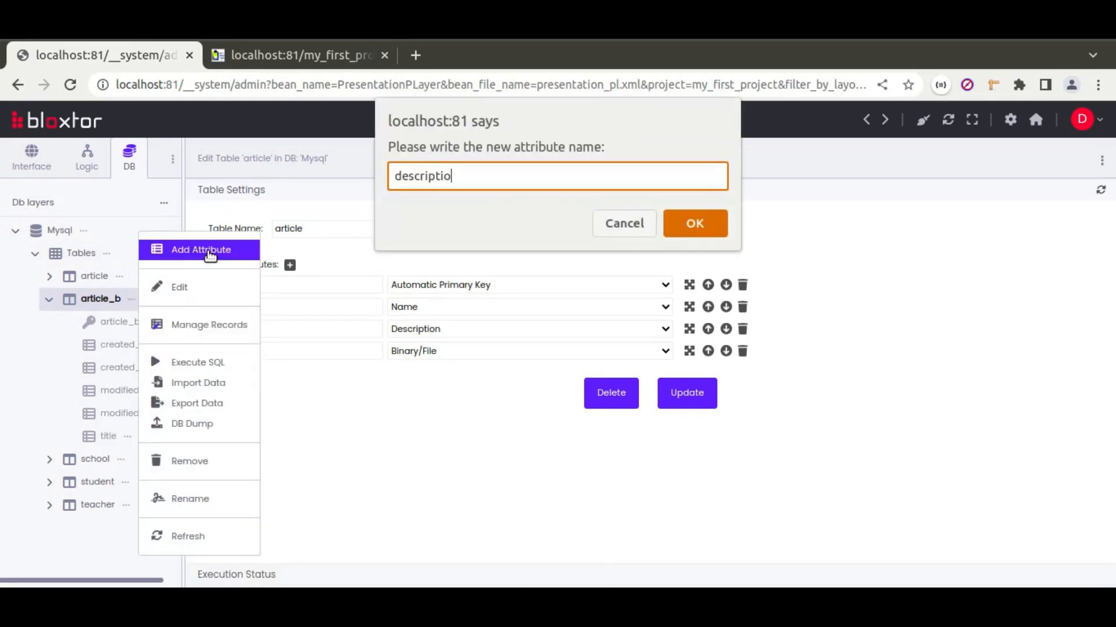
text(n)
key(Return)
click(133, 299)
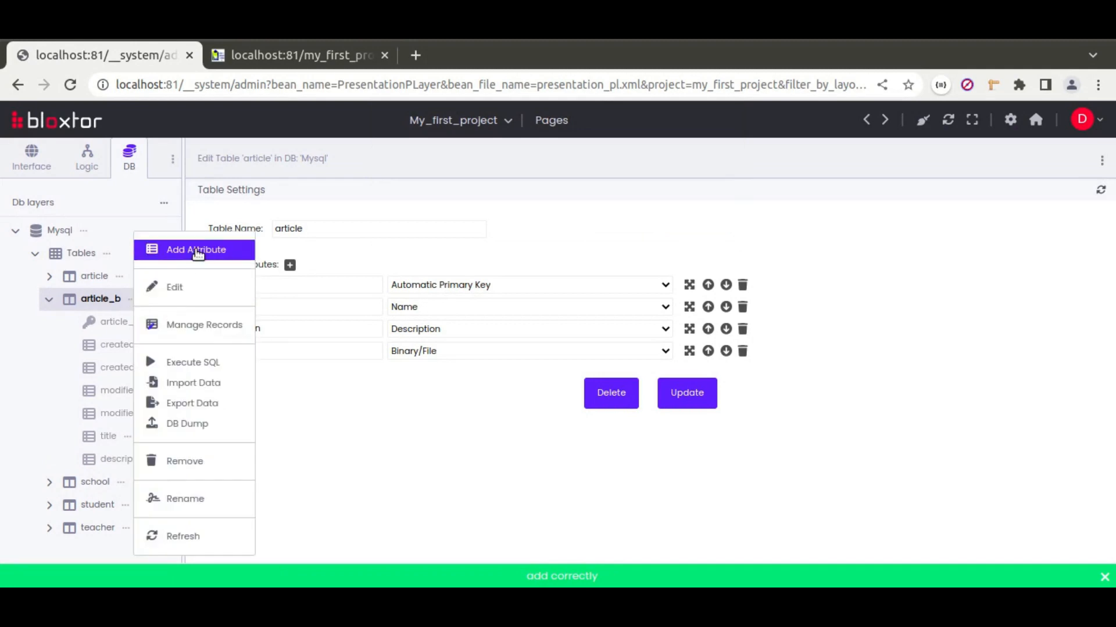
click(199, 250)
text(image)
key(Return)
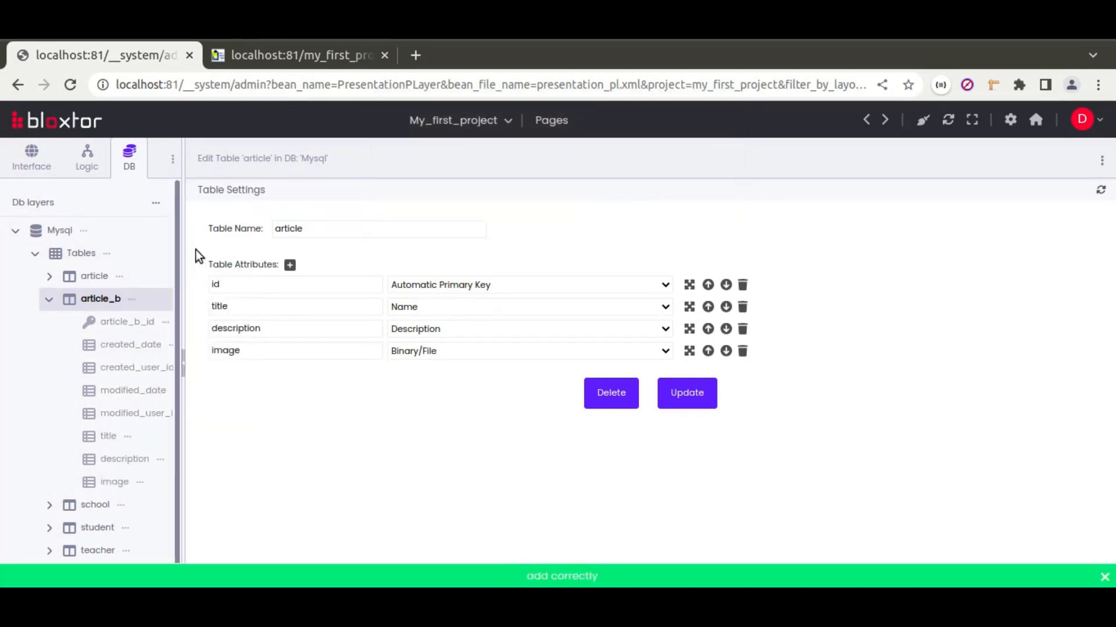
click(140, 483)
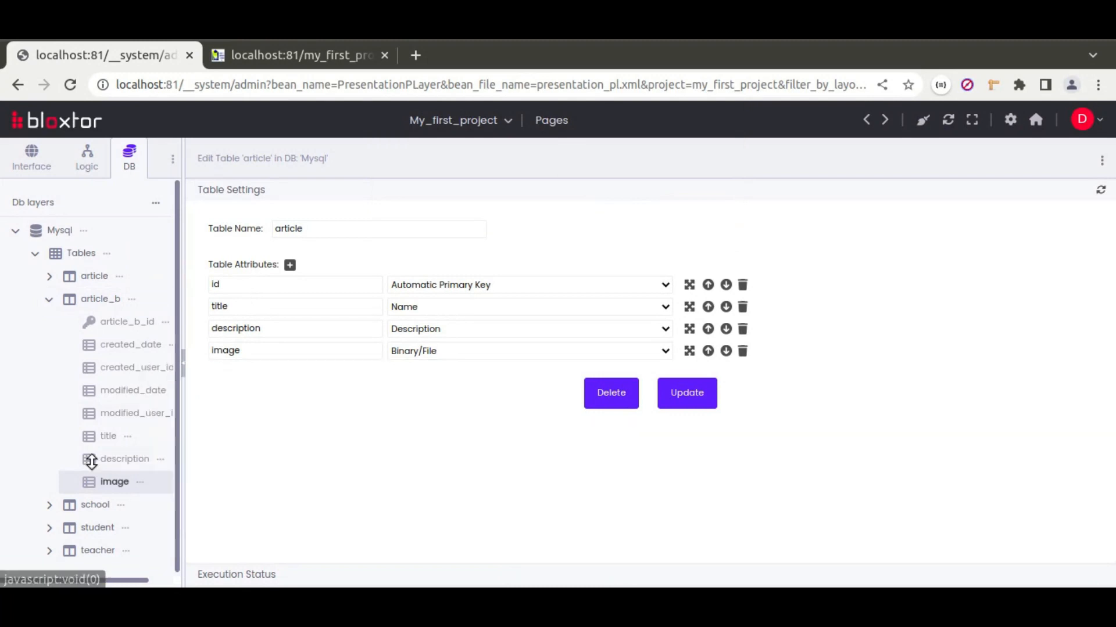
click(168, 463)
click(129, 440)
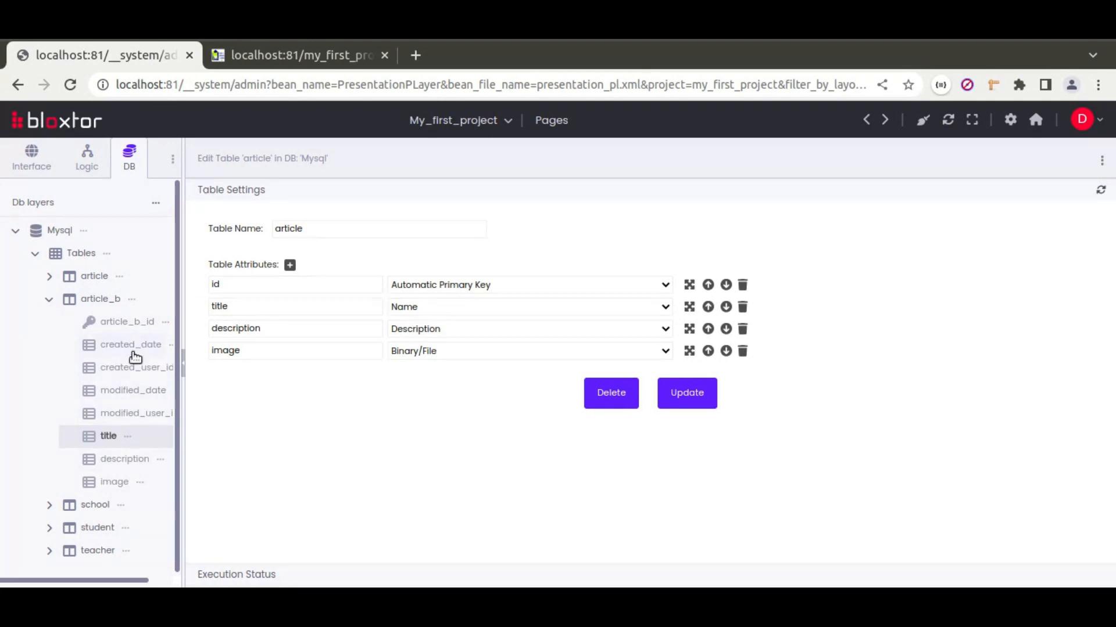
Step: Remove the article_b table from the Mysql database
right_click(102, 302)
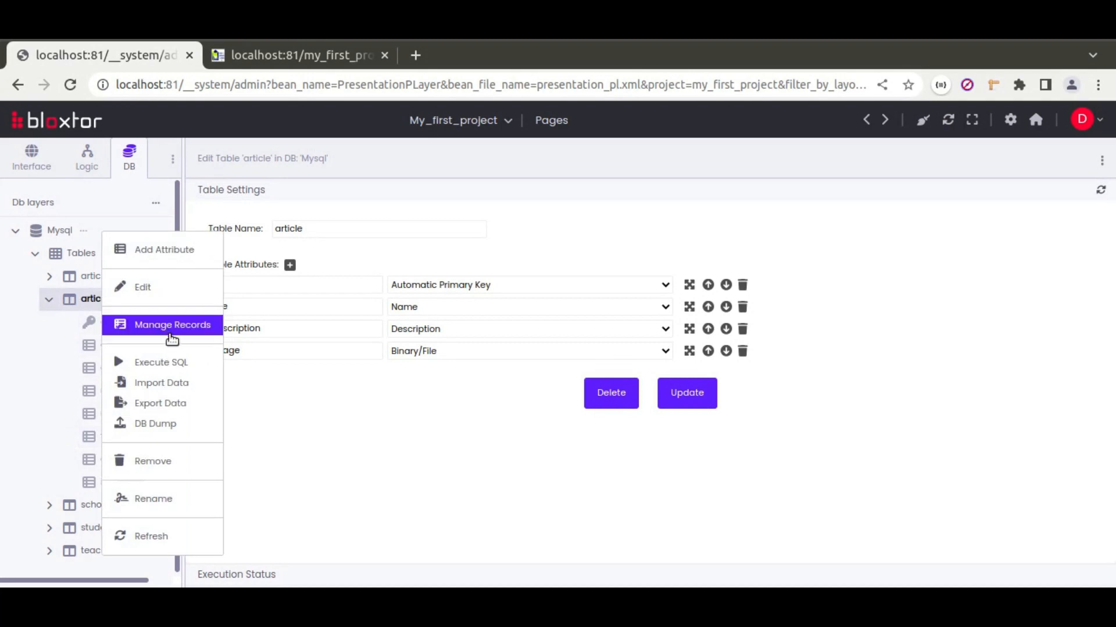
click(152, 461)
key(Return)
key(Return)
key(Return)
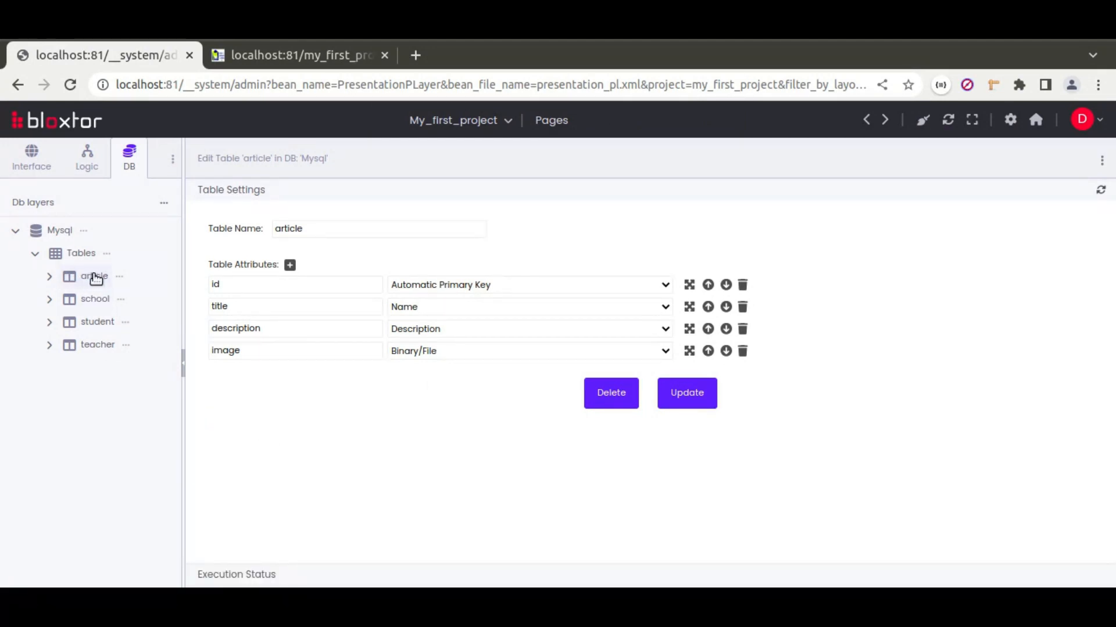
Step: Start a new record in the article table with title aaaaa and description "asda dsa das asdasd as as"
right_click(96, 279)
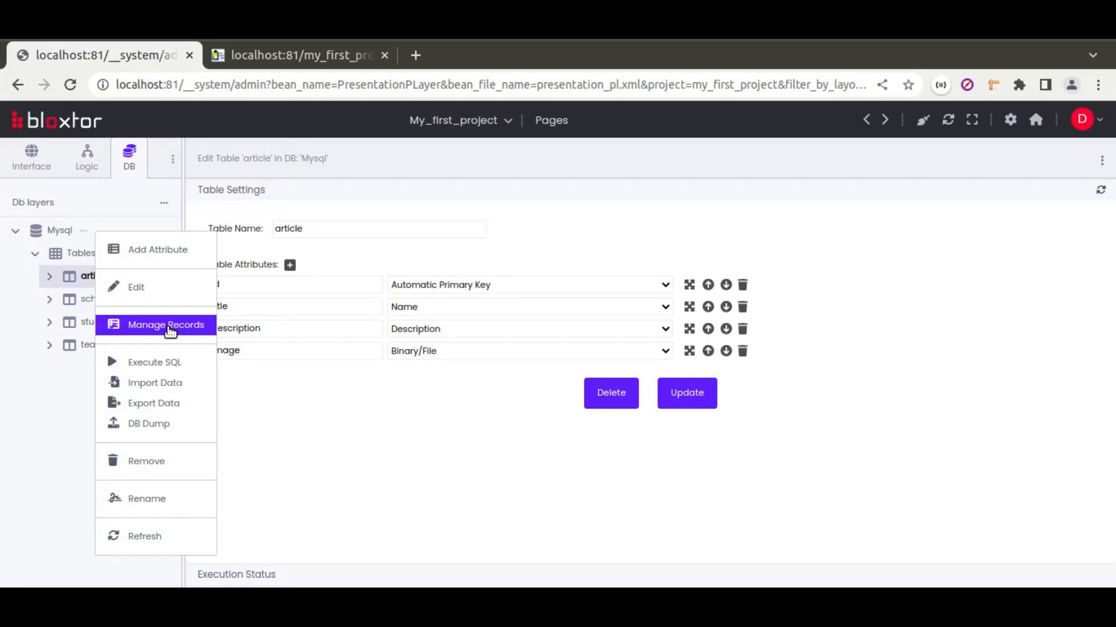
click(169, 328)
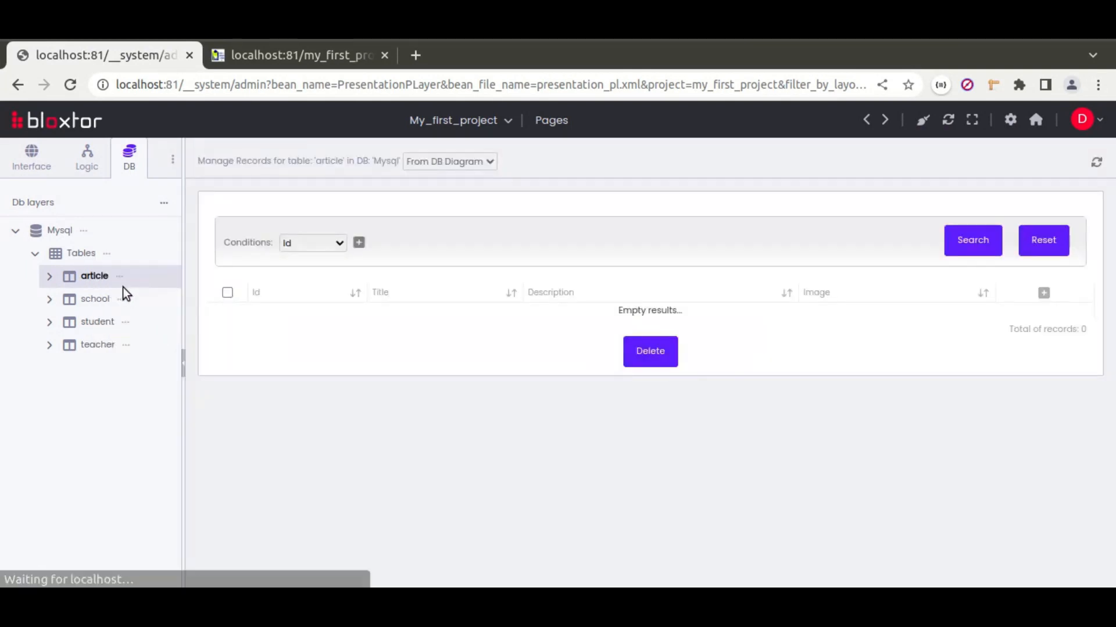
click(1044, 294)
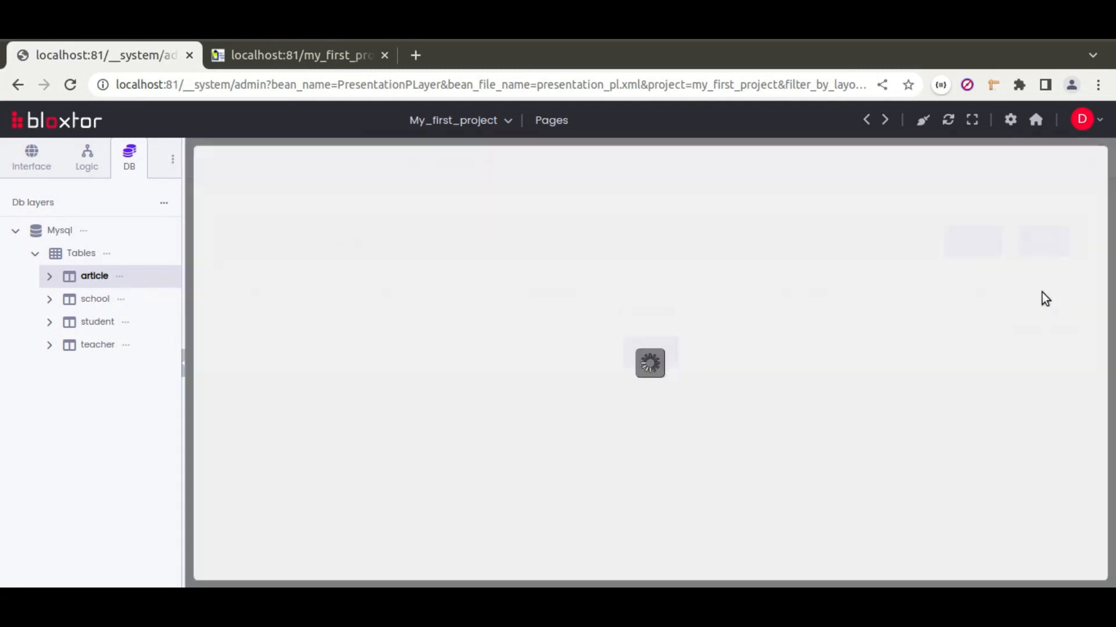
click(487, 240)
text(aaaaa)
click(1012, 270)
click(507, 409)
text(a)
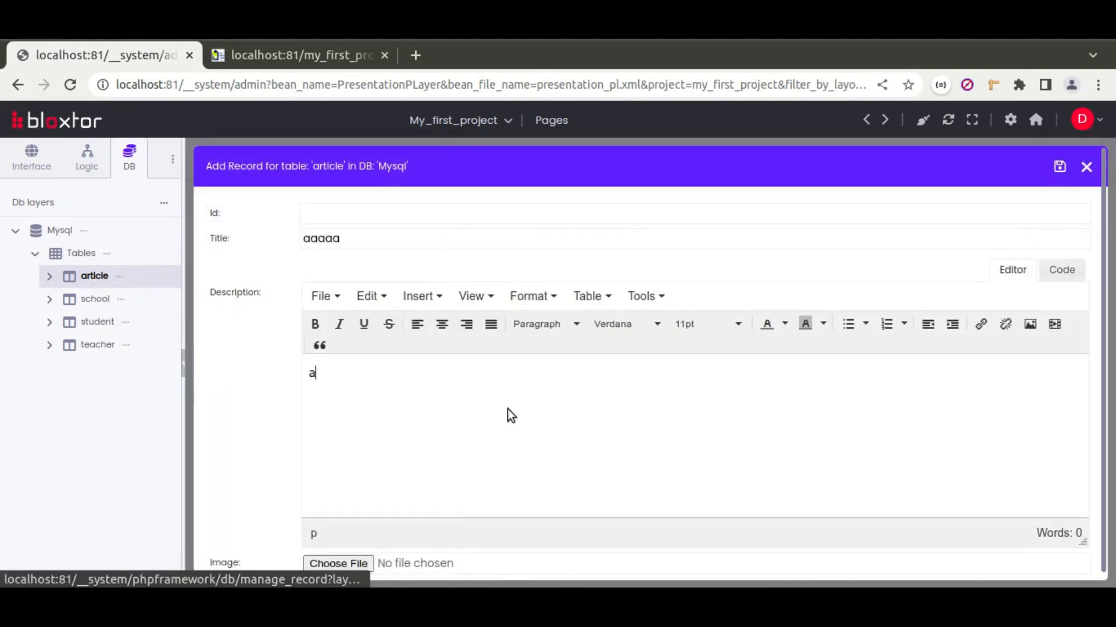
text(sda dsa das asdasd as as)
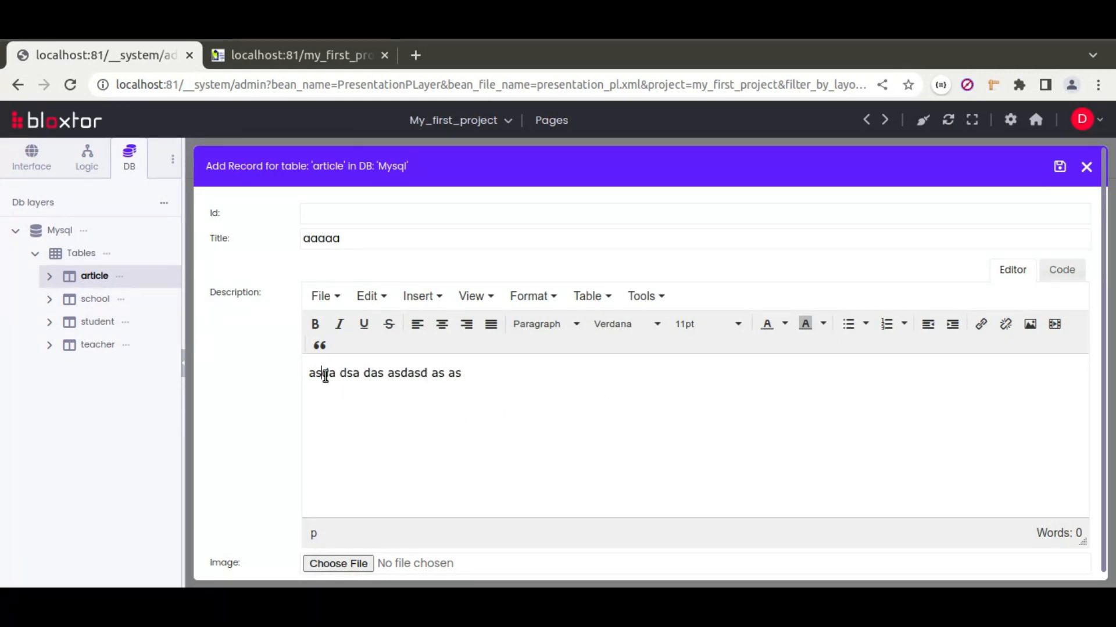
Step: Make the description's word asda bold, attach bloxtor_qr_code.png as the image and save the record
click(315, 328)
click(267, 384)
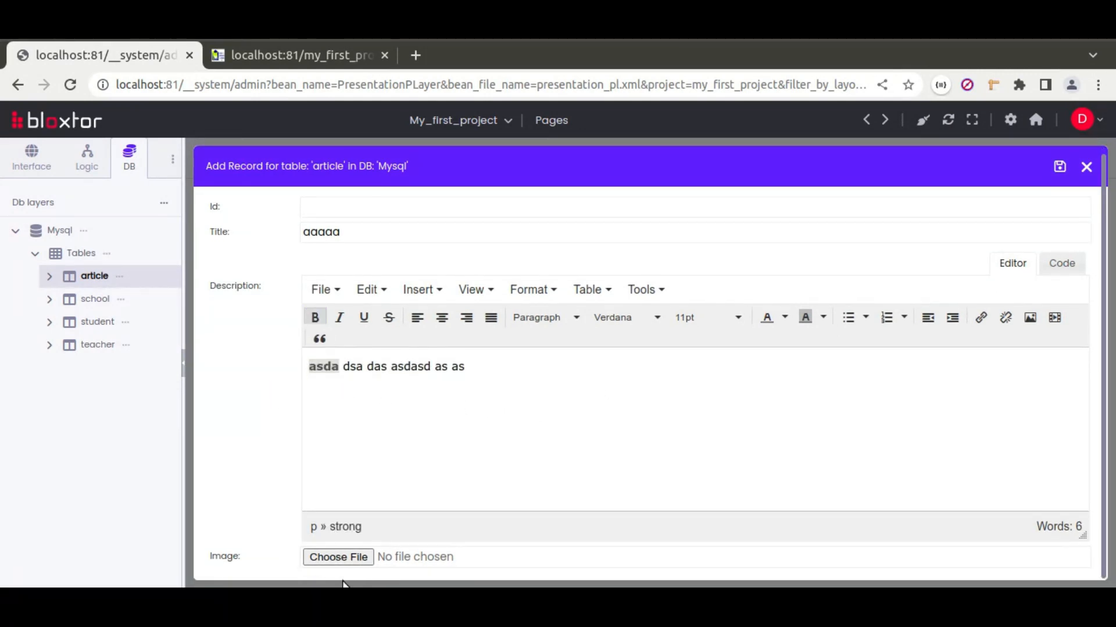
click(338, 558)
scroll(365, 449, down, 10)
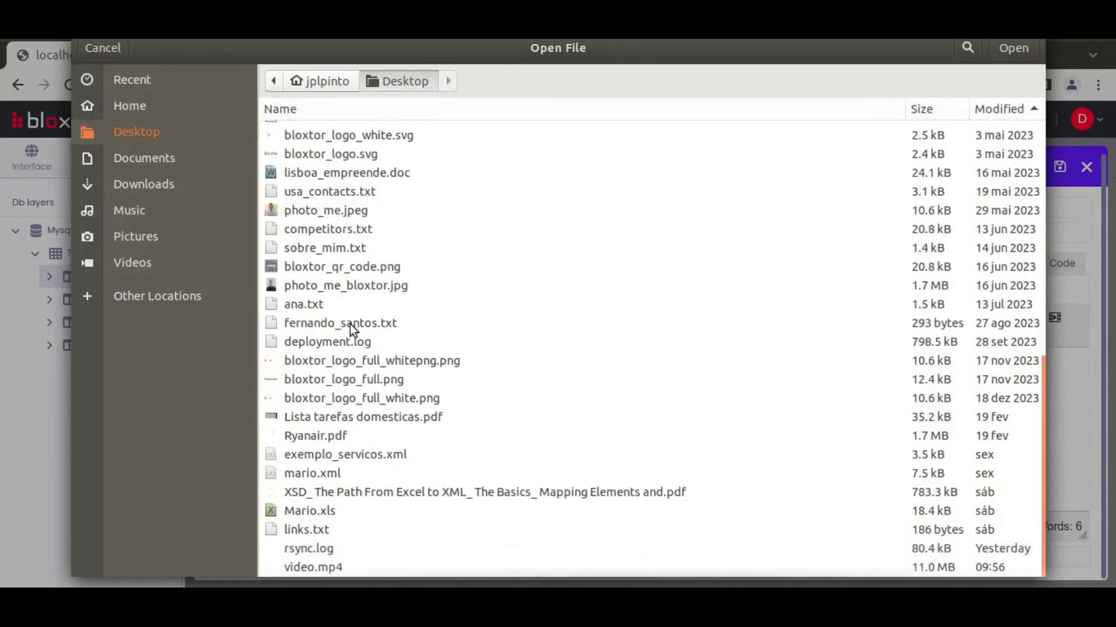
double_click(332, 269)
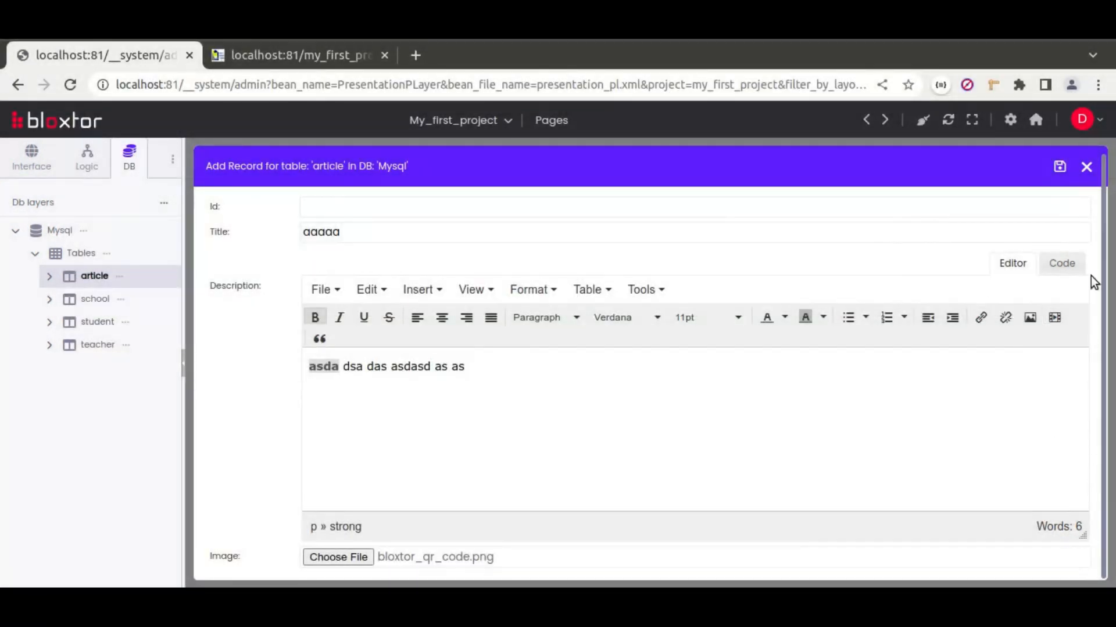
click(1058, 168)
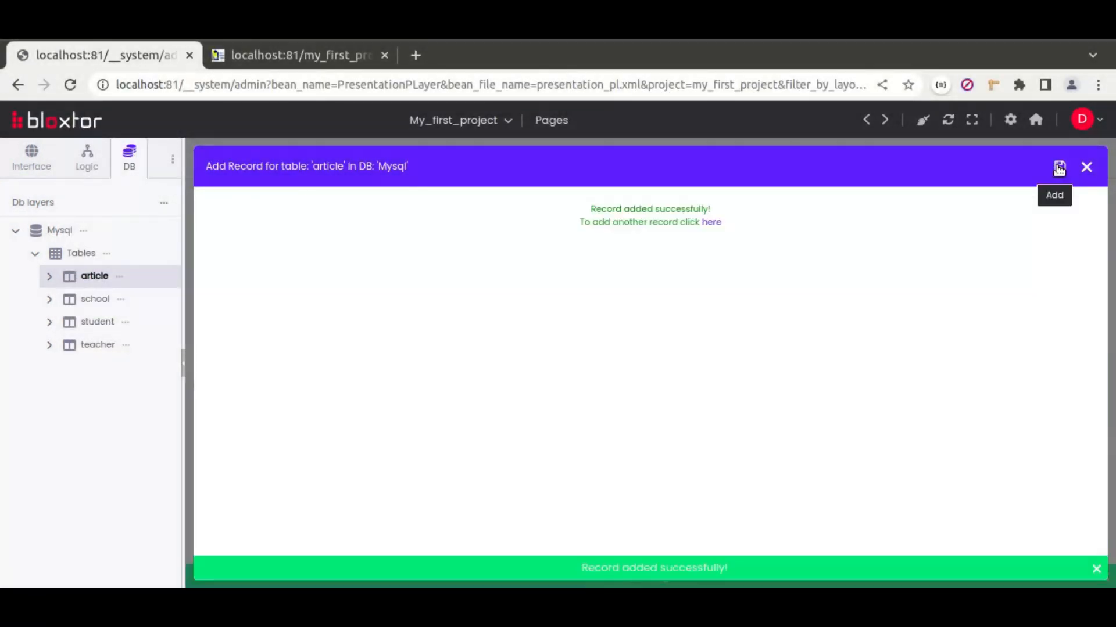
Step: Start another article record, changing the title to bbbb and the bold word of the description to bbbb
click(710, 222)
double_click(330, 239)
text(bbbb)
double_click(324, 372)
text(bbbb)
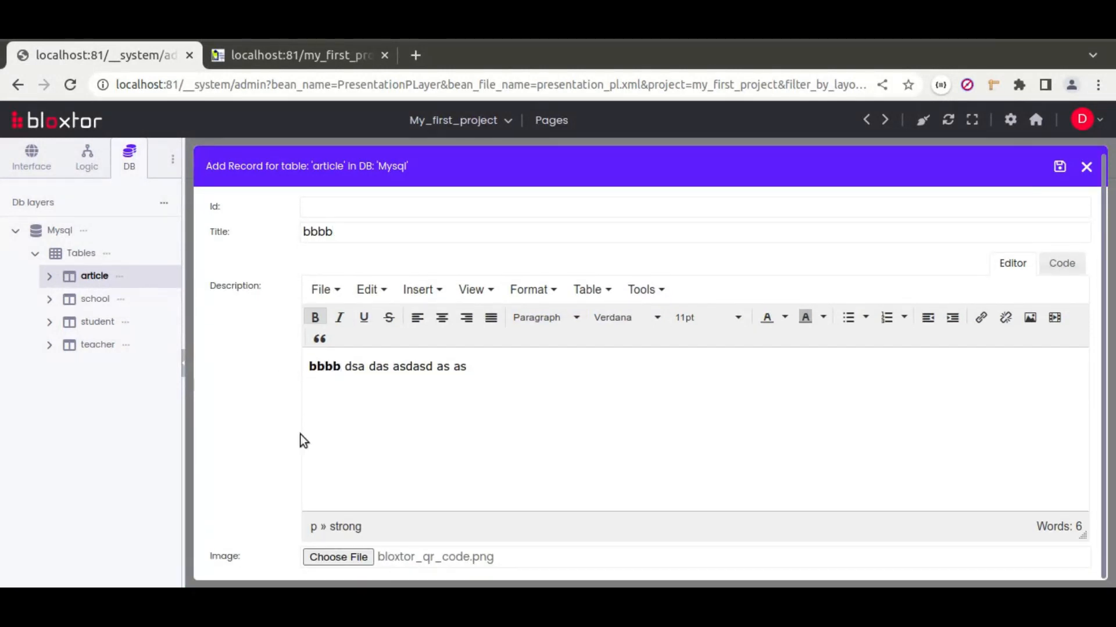
Step: Attach bloxtor_logo_full.png as the second record's image, save it and return to the article records list
click(338, 557)
scroll(349, 459, down, 5)
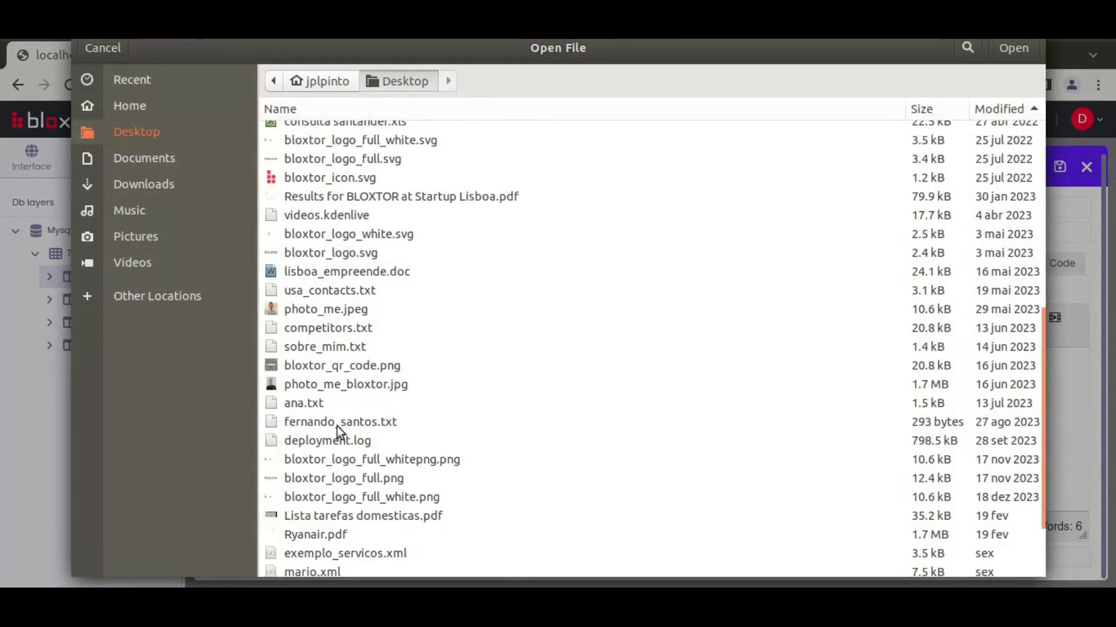
scroll(337, 427, down, 3)
double_click(343, 448)
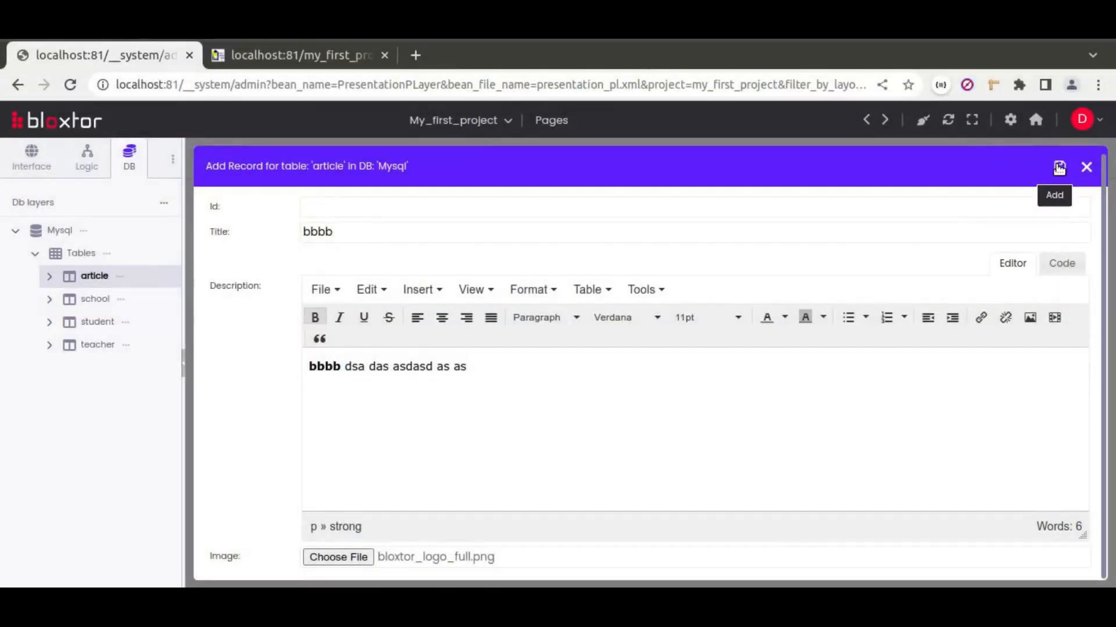
click(1059, 167)
click(1085, 168)
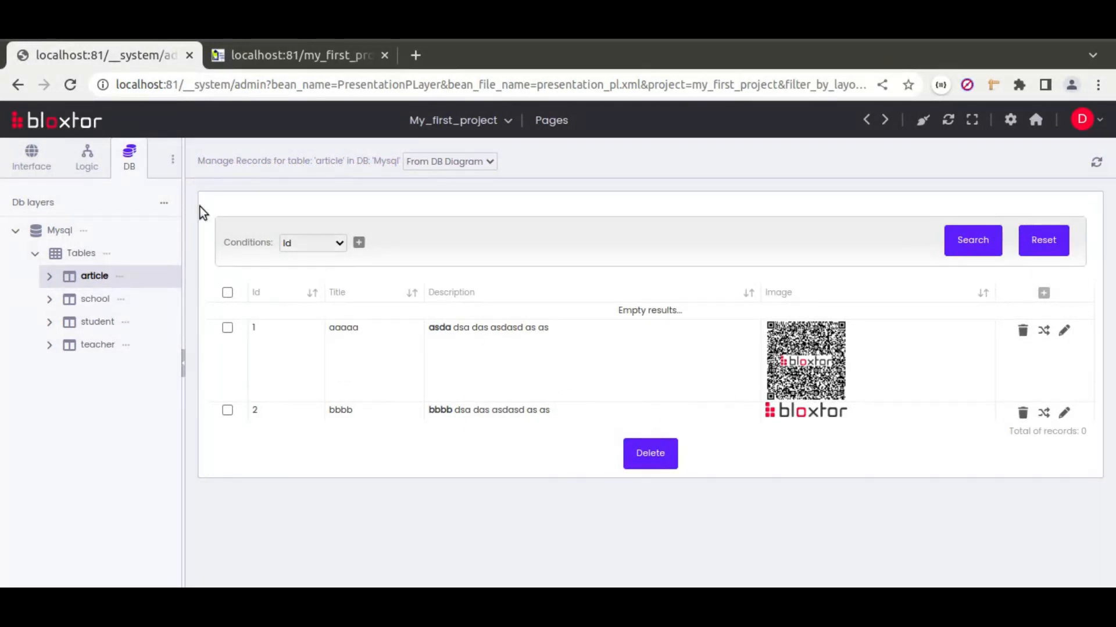
Step: Open the test page of the project for visual editing and dismiss the auto-save notice
click(36, 169)
click(69, 279)
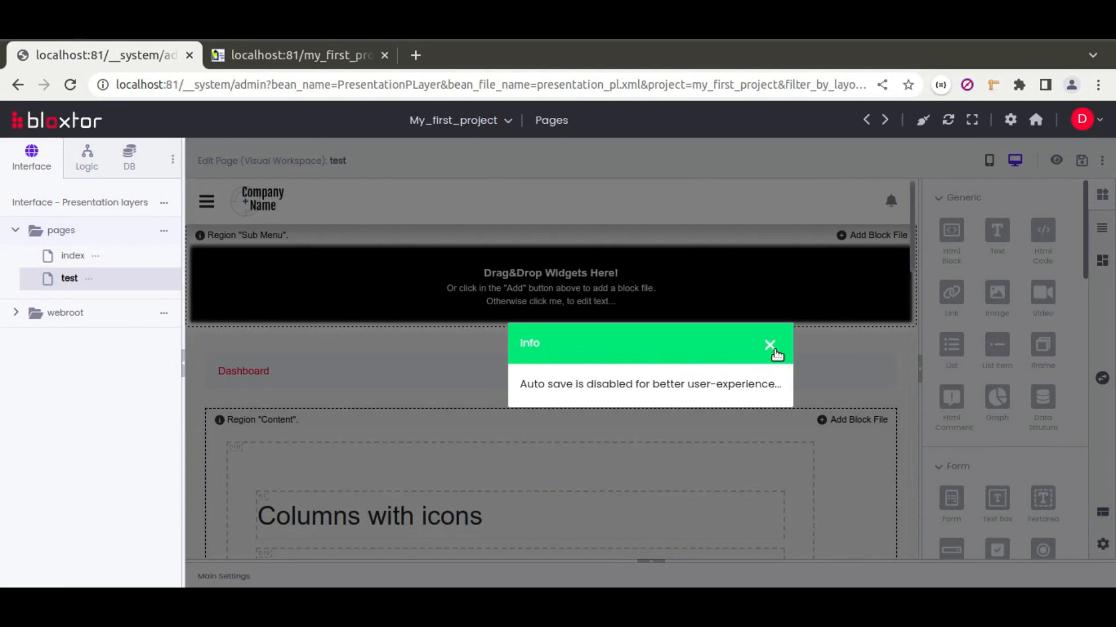
click(770, 345)
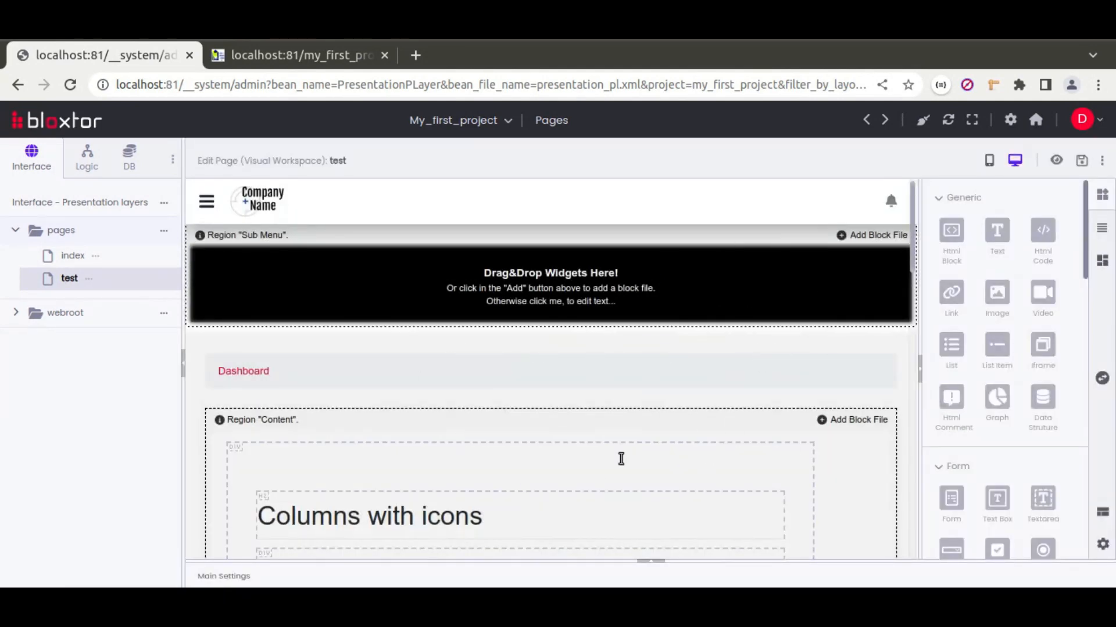
Step: Examine the repeated feature columns inside the page's Columns with icons section
scroll(608, 433, down, 3)
scroll(541, 418, down, 2)
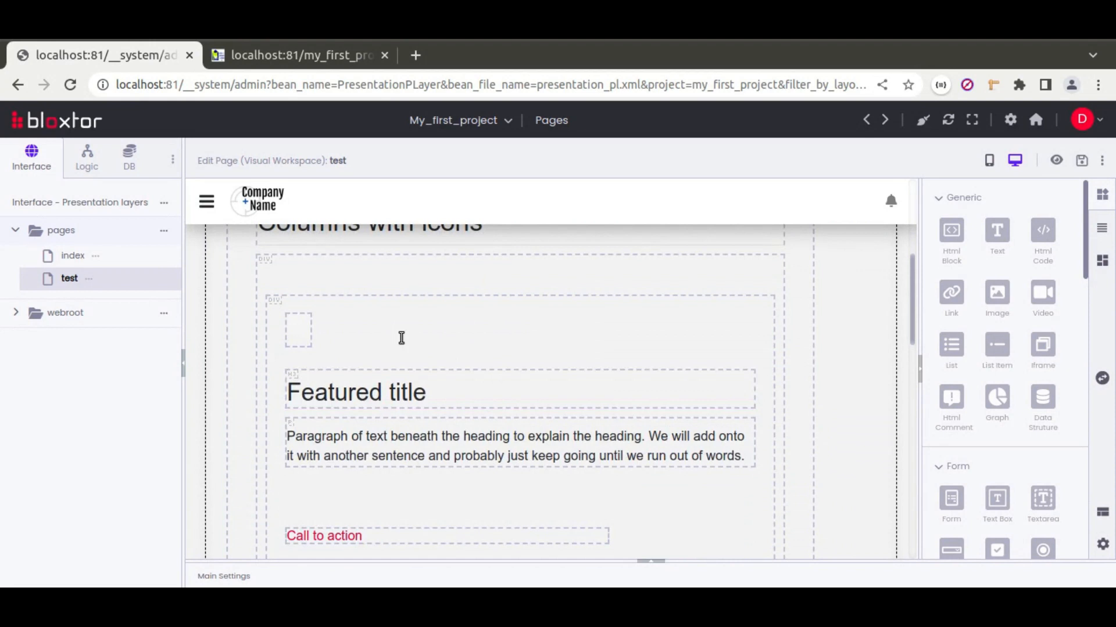
scroll(554, 381, down, 2)
scroll(554, 381, down, 4)
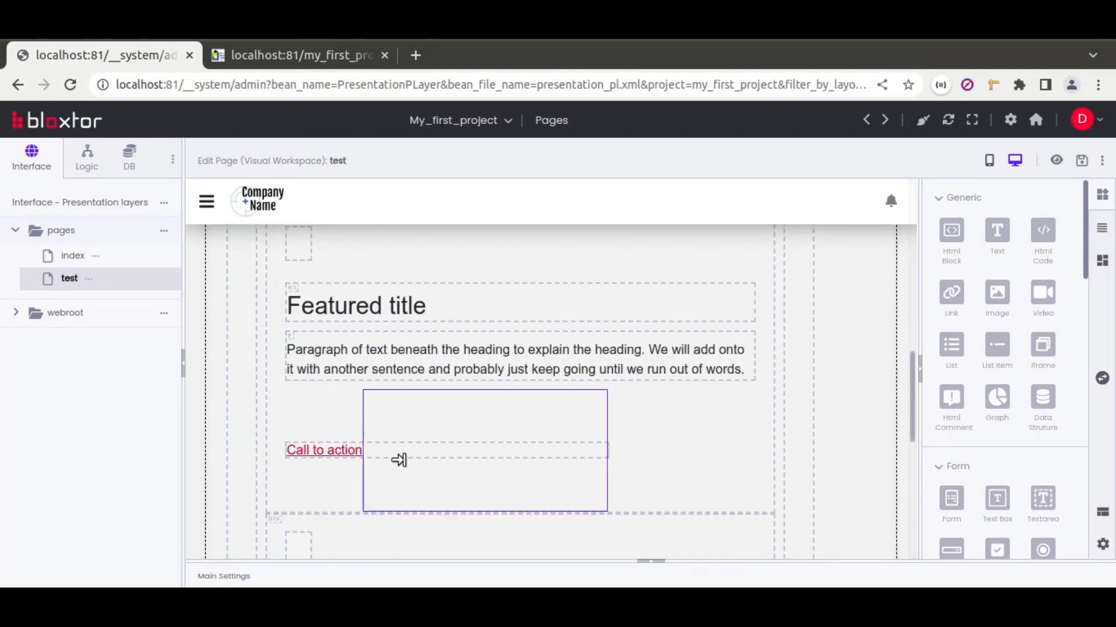
scroll(534, 415, down, 3)
scroll(533, 407, up, 5)
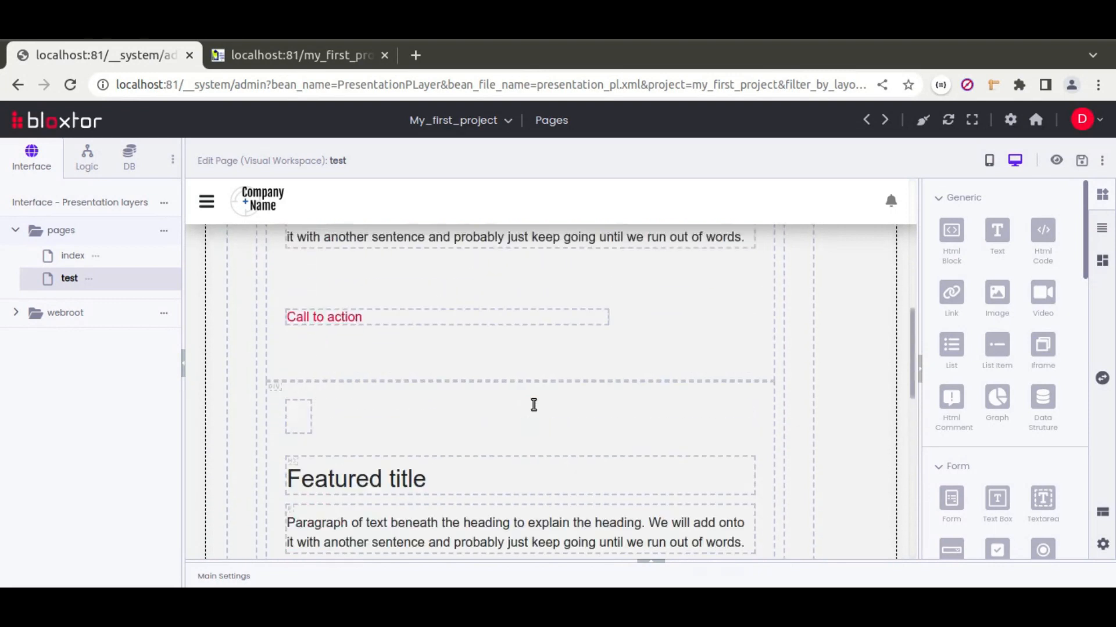
scroll(533, 405, down, 2)
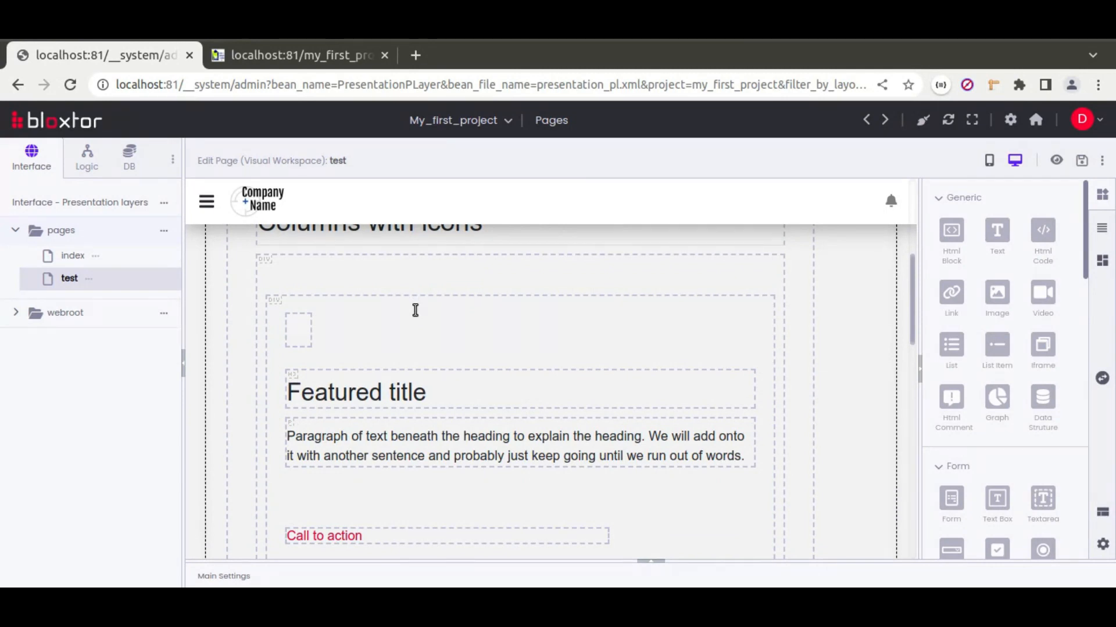
click(382, 310)
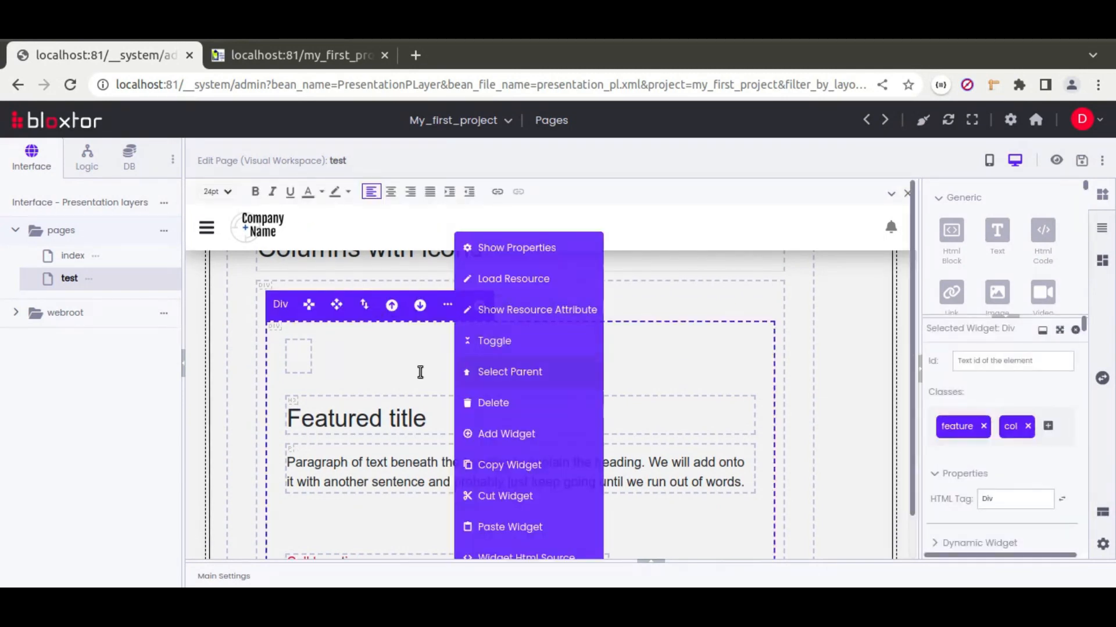
scroll(444, 386, down, 3)
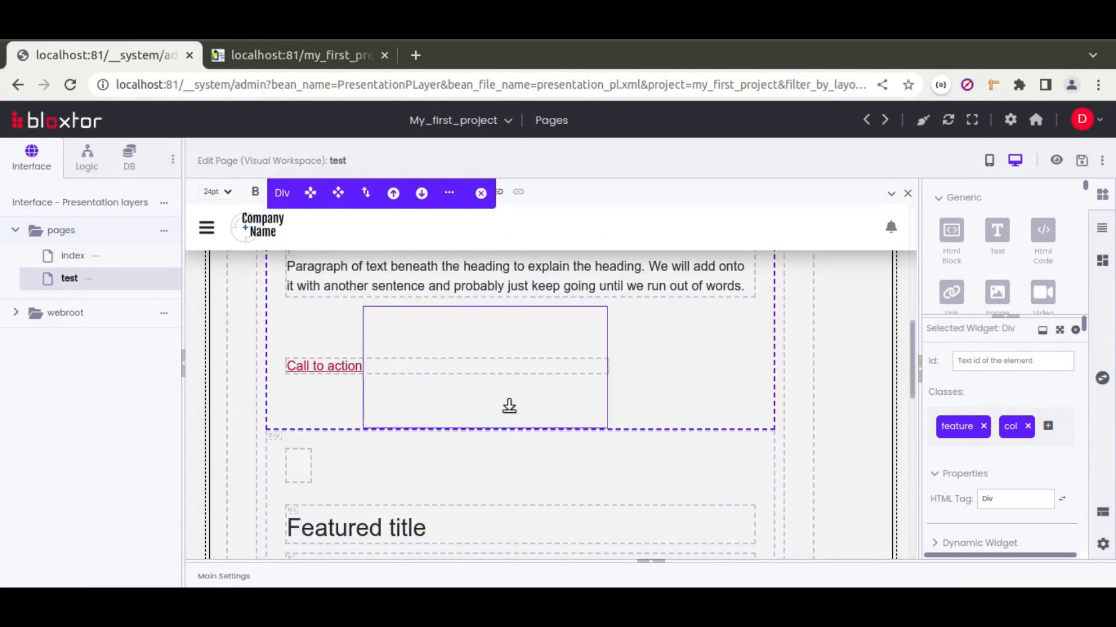
scroll(508, 406, up, 3)
scroll(493, 376, down, 4)
Step: Delete the second and third feature columns from the Columns with icons section, keeping only the first
click(378, 361)
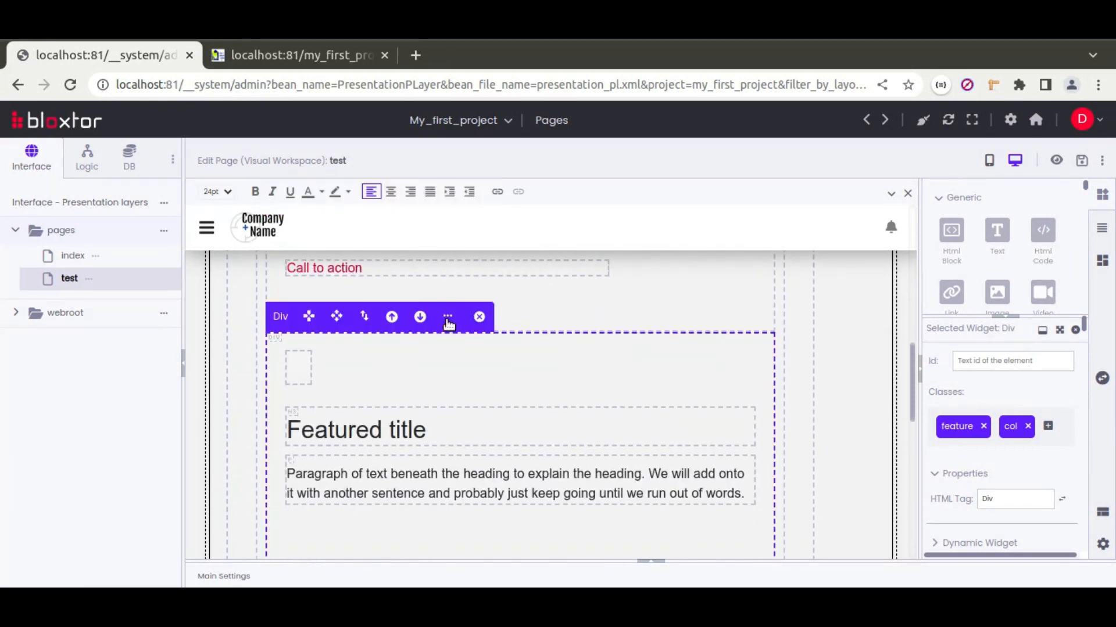
click(448, 320)
click(494, 403)
key(Return)
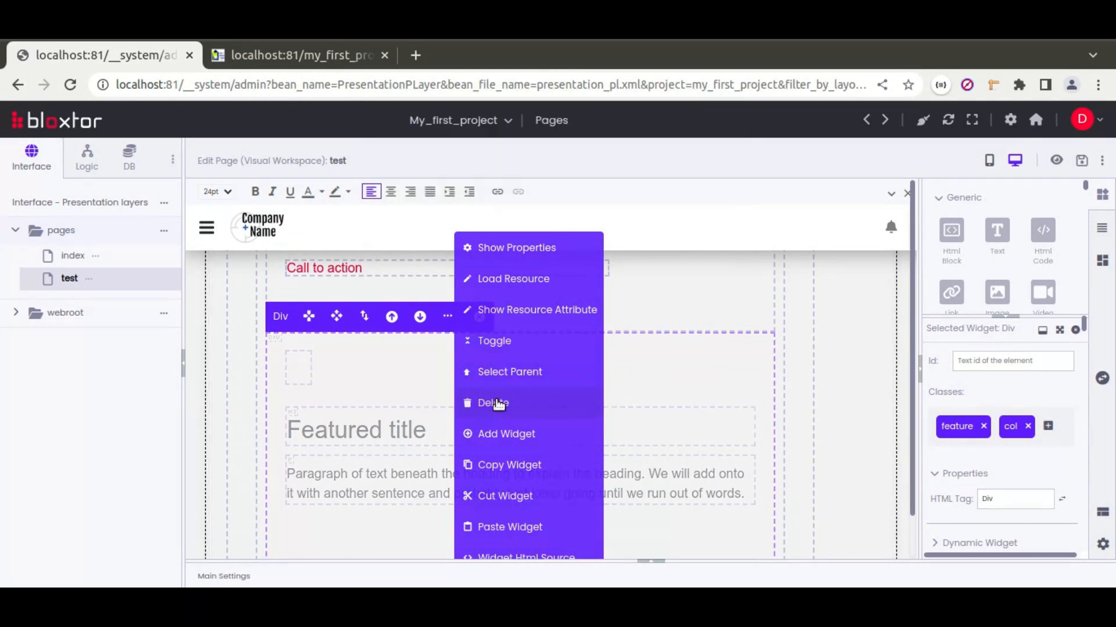
click(434, 359)
click(419, 317)
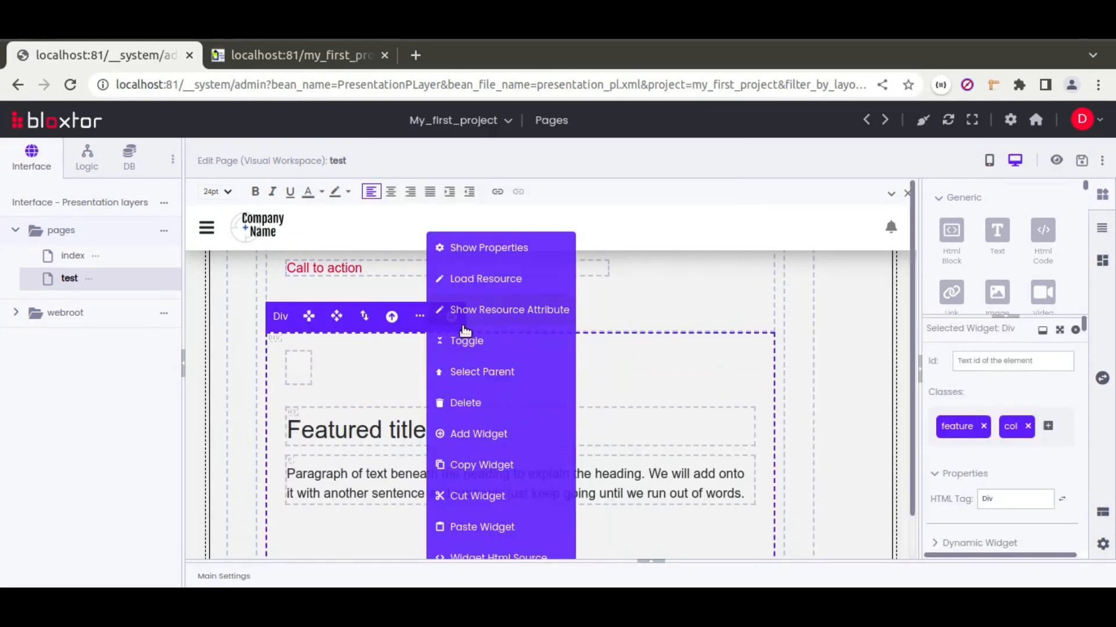
click(472, 403)
key(Return)
scroll(558, 391, up, 5)
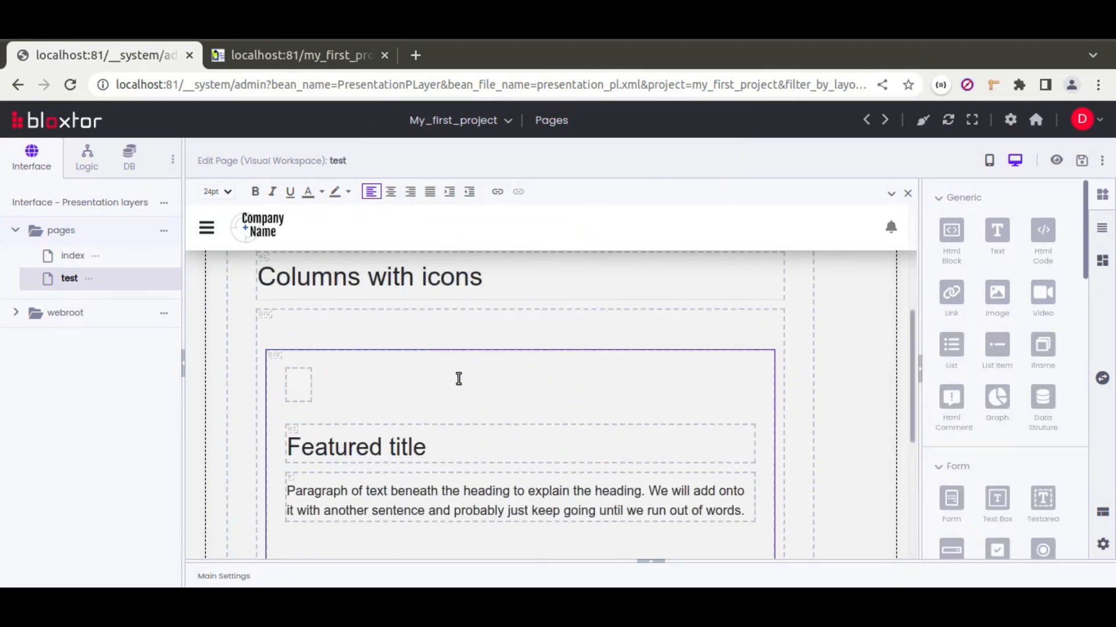
Step: Start a new load resource for the row Div that wraps the remaining feature column
click(458, 378)
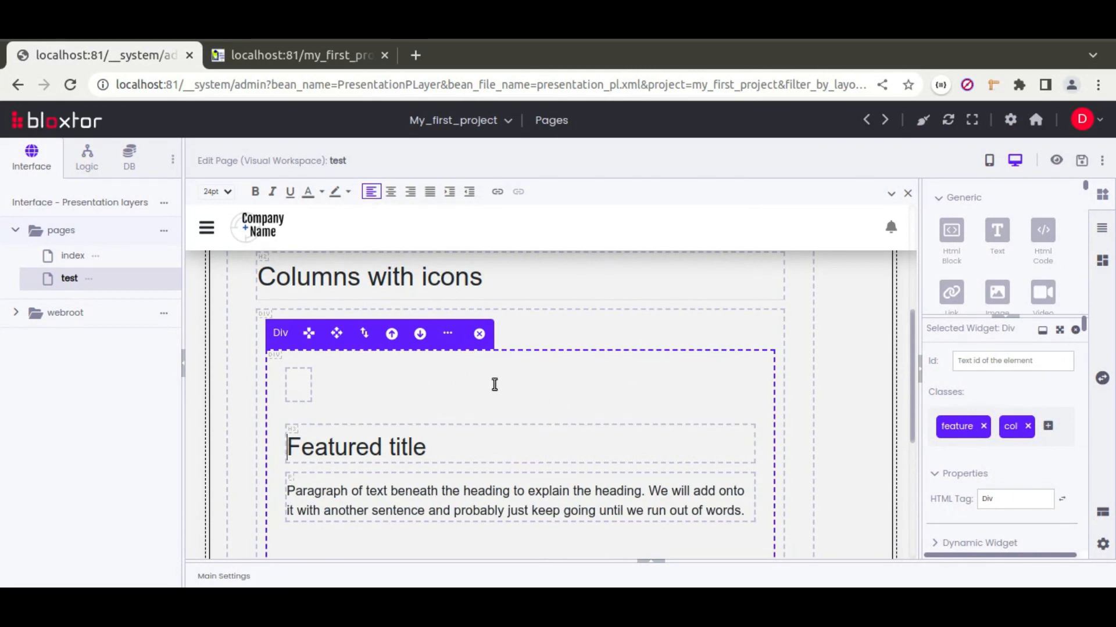
click(666, 322)
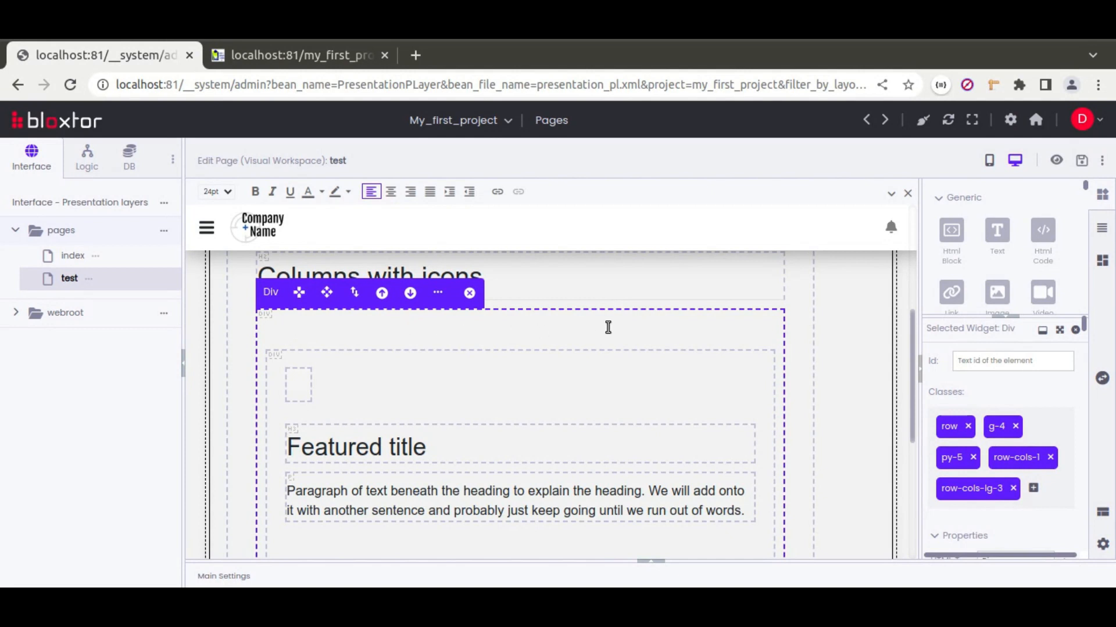
click(437, 294)
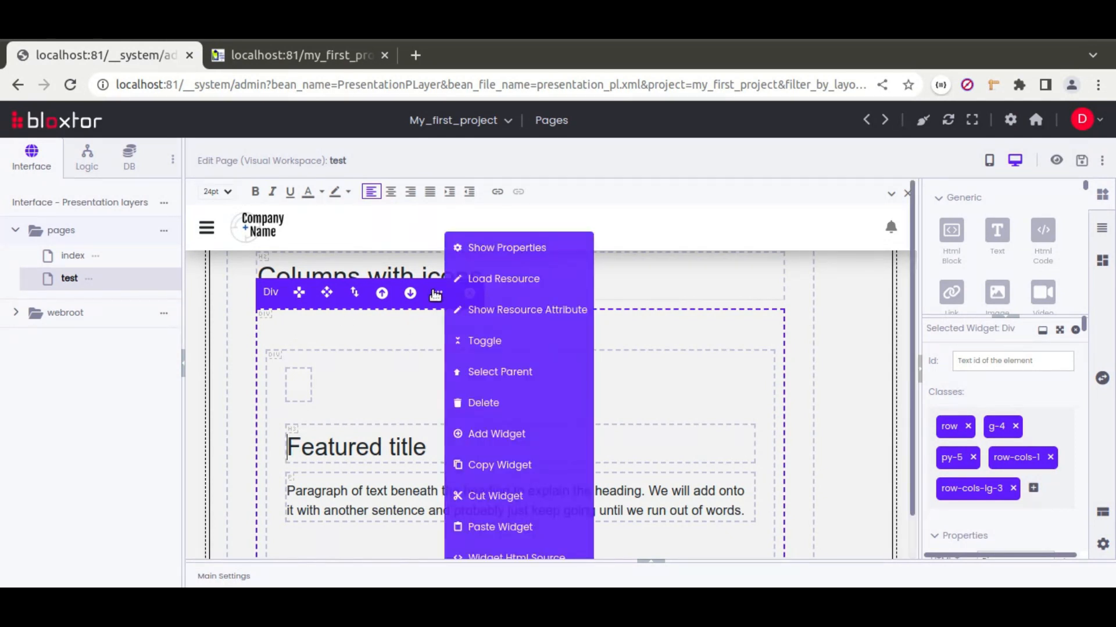
click(511, 290)
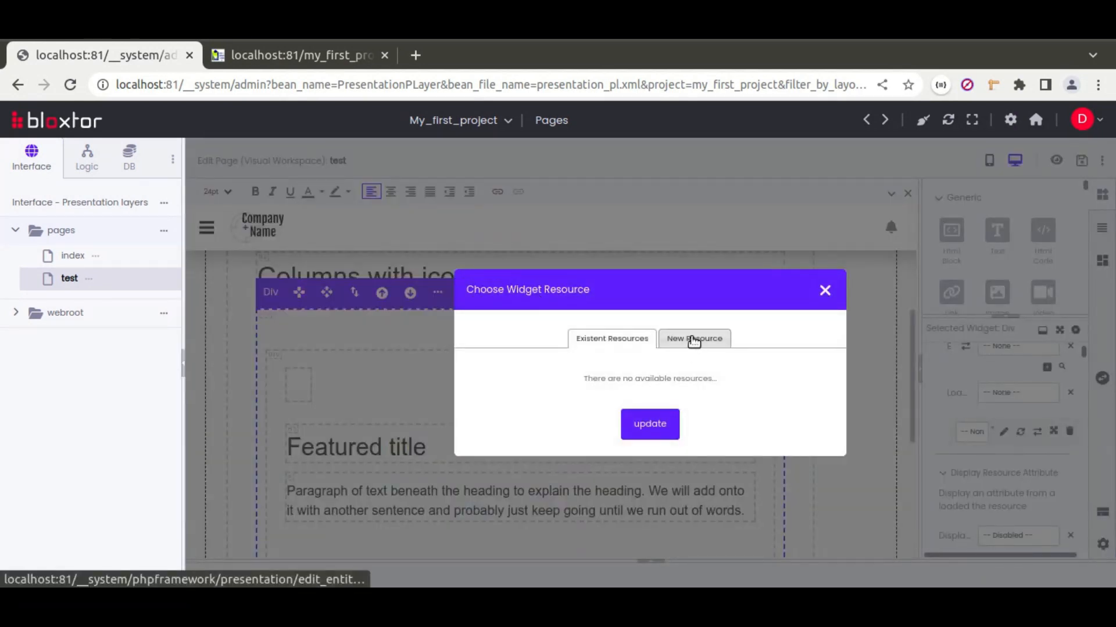
click(694, 340)
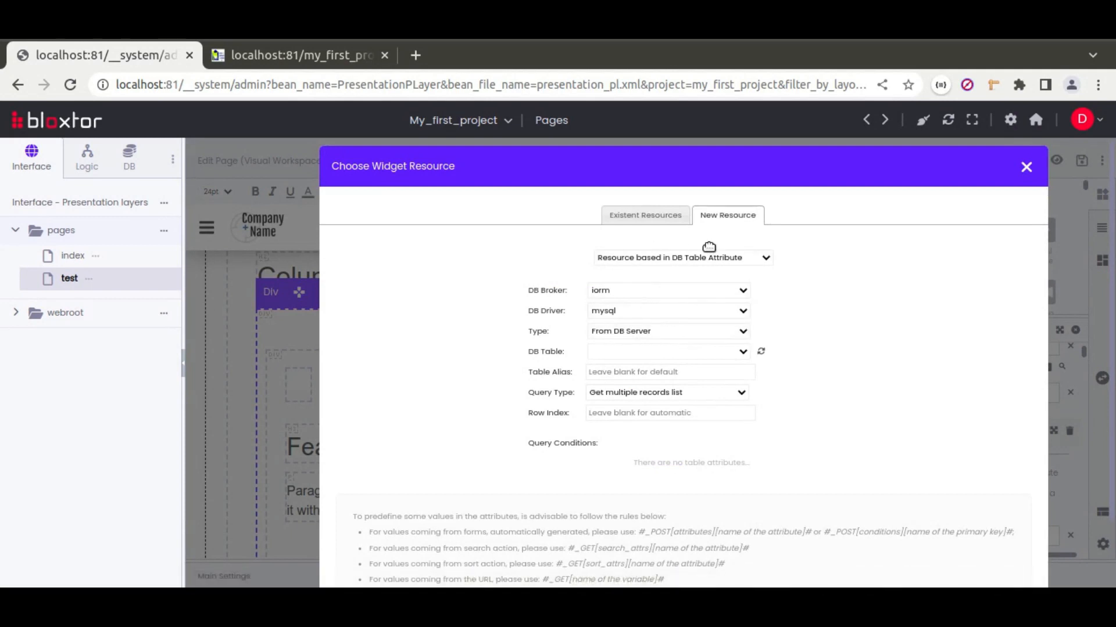
Step: Create the resource From DB Diagram on the article table with the Get multiple records list query type
click(669, 333)
click(660, 359)
click(638, 351)
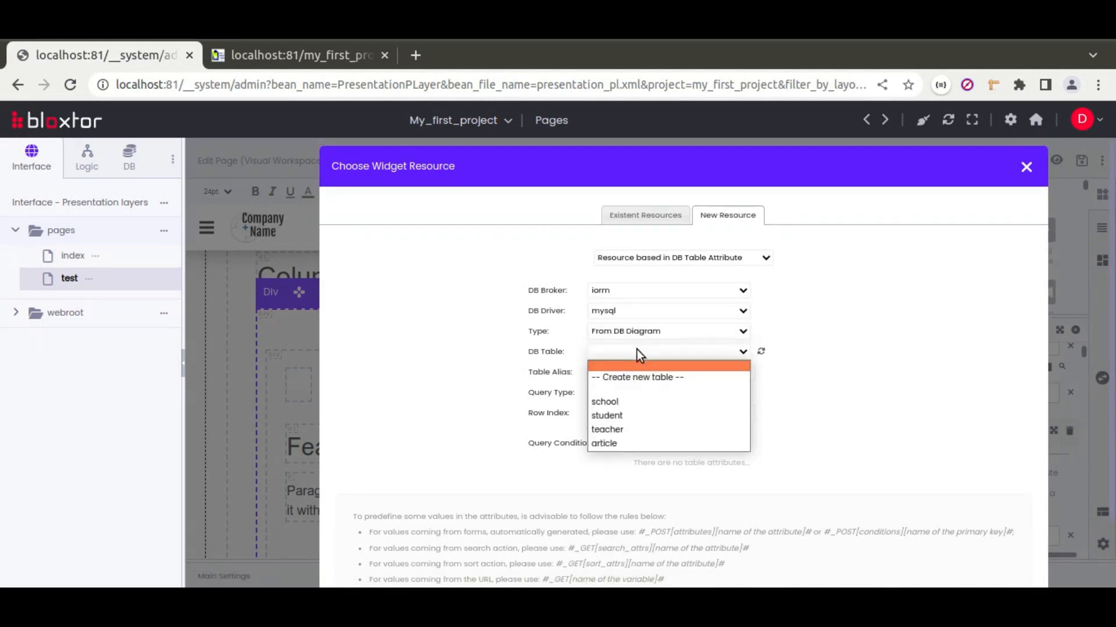
click(611, 444)
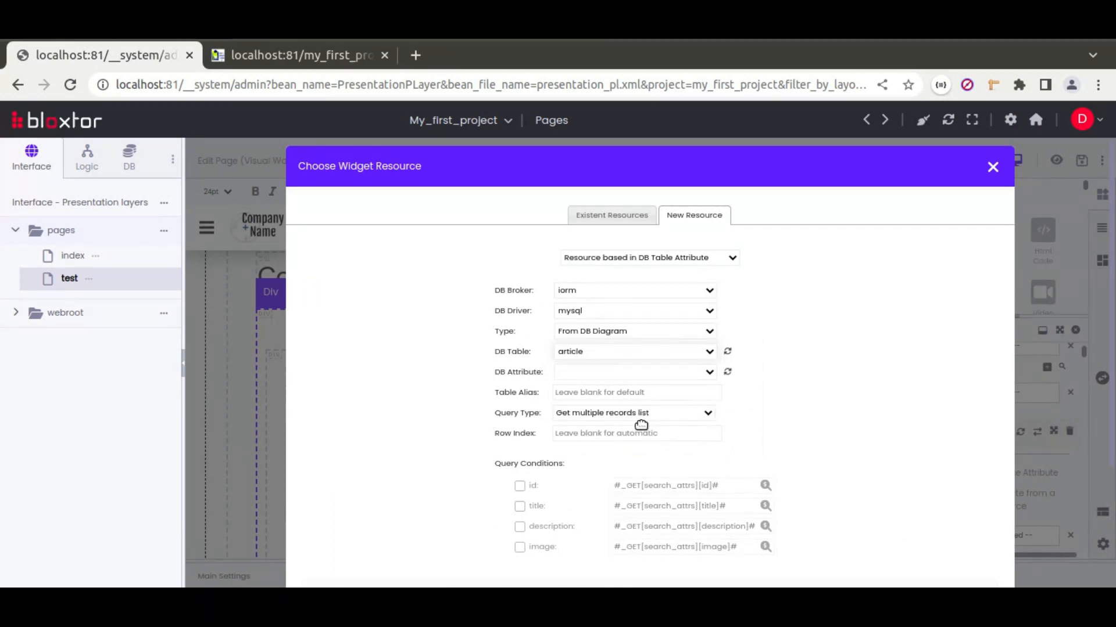
click(682, 413)
click(681, 414)
drag(819, 419, 795, 240)
click(627, 540)
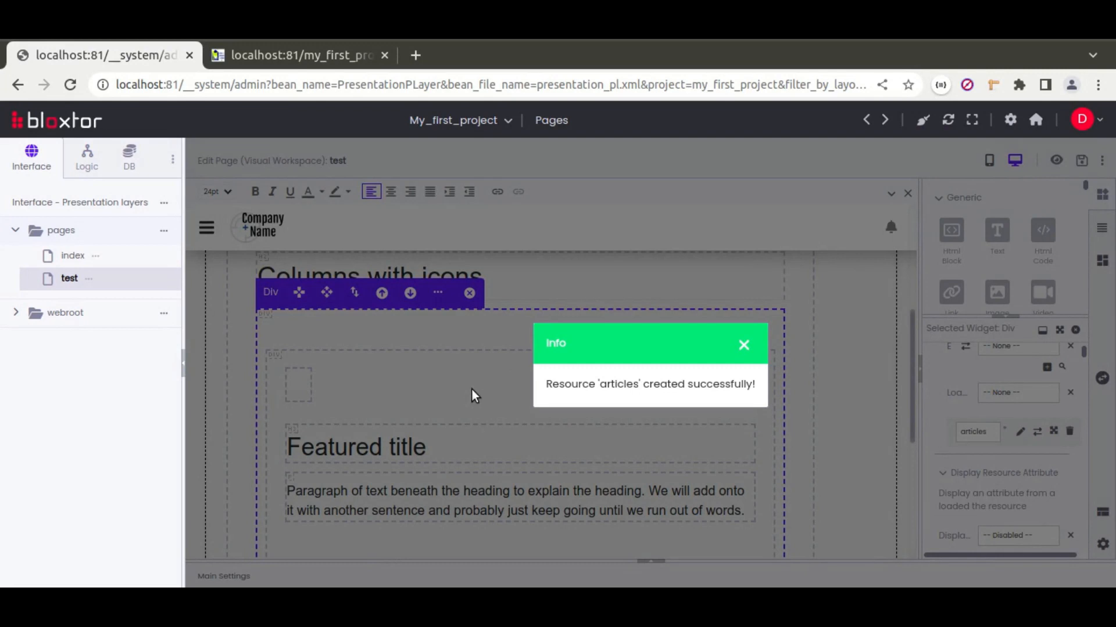
click(480, 333)
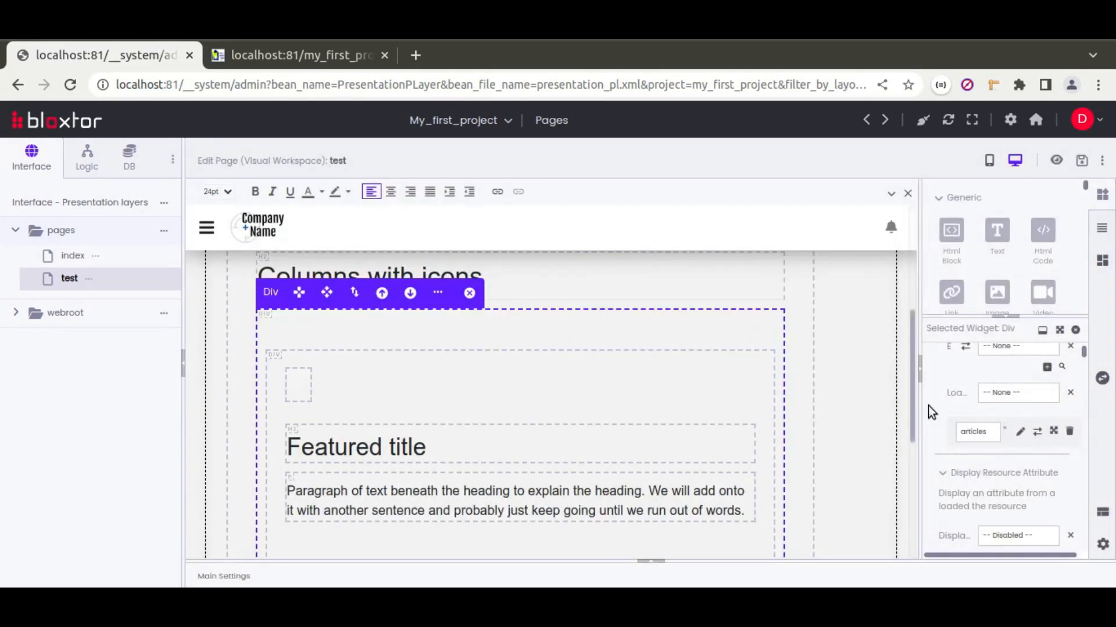
Step: Widen and maximize the row Div's properties area and review its Load Resources settings
drag(920, 401, 803, 385)
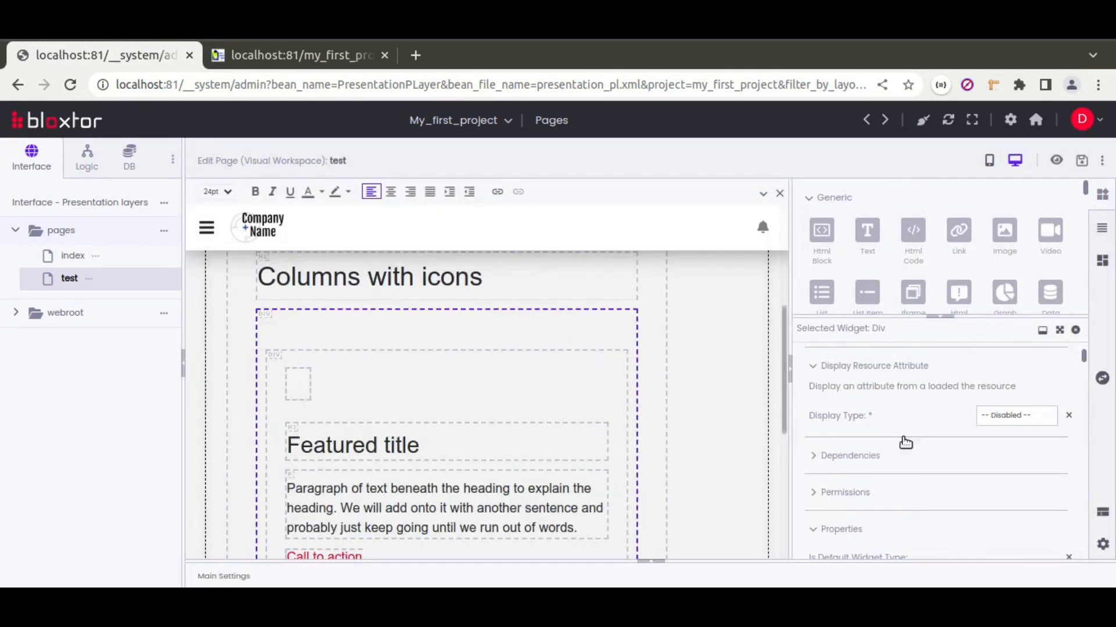
scroll(905, 443, up, 1)
click(1059, 330)
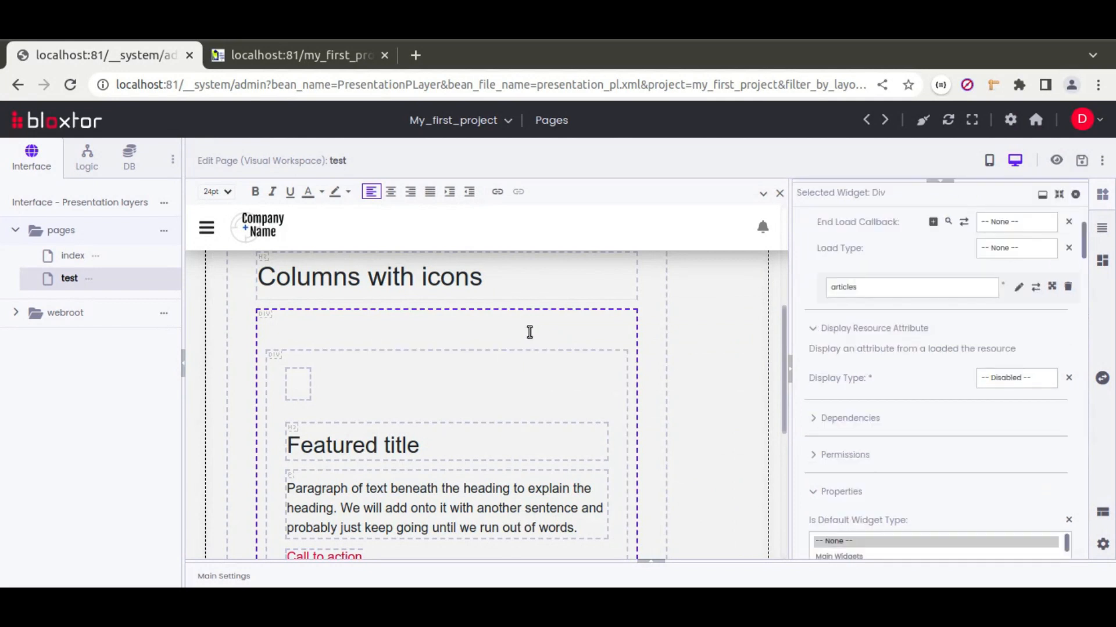
scroll(847, 275, up, 3)
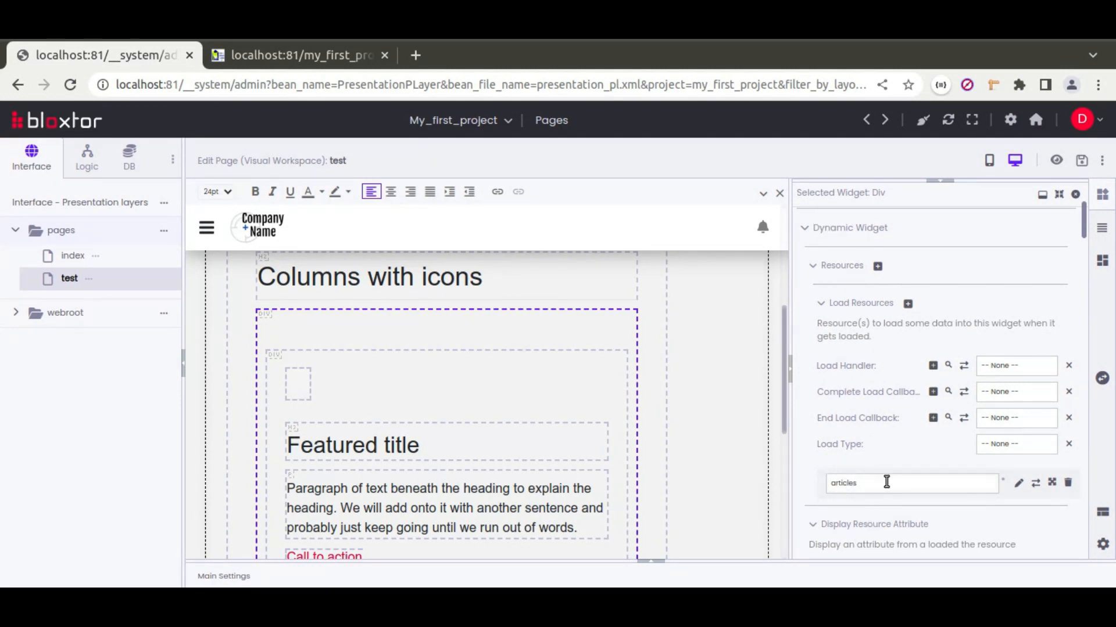
scroll(914, 412, up, 1)
scroll(914, 411, up, 3)
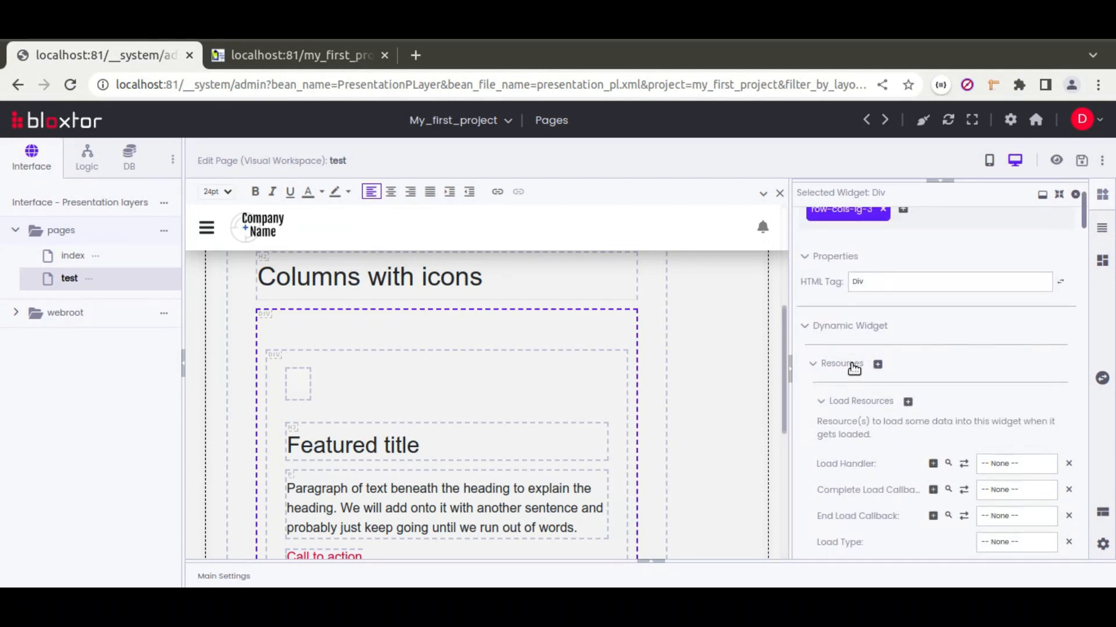
scroll(879, 415, down, 3)
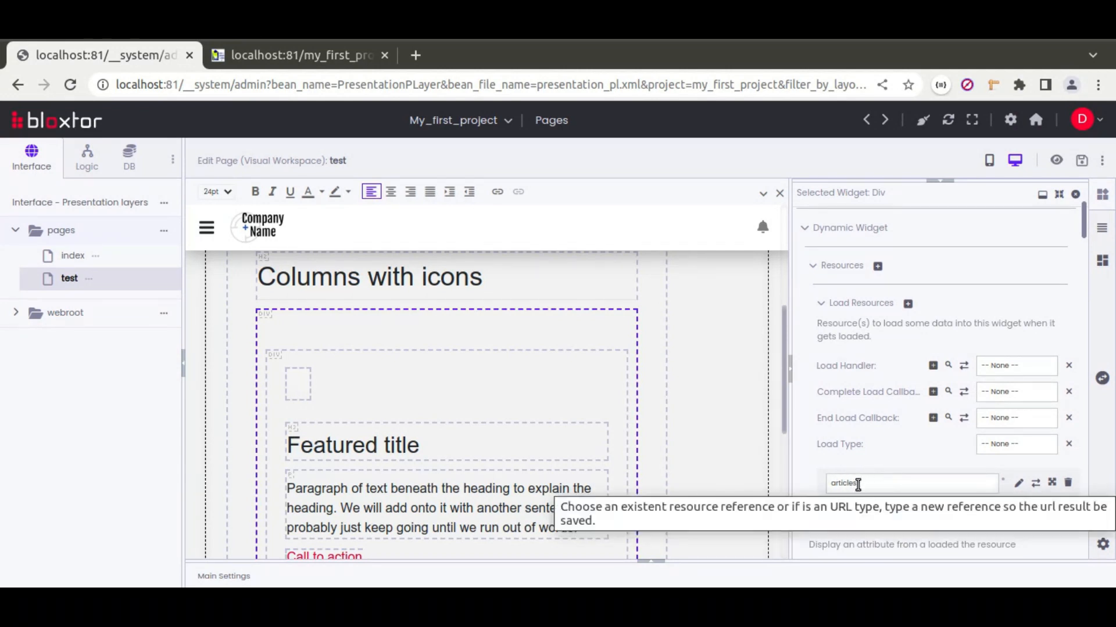
Step: Set the Load Type of the row Div's articles resource to On page load
click(1000, 451)
right_click(1000, 448)
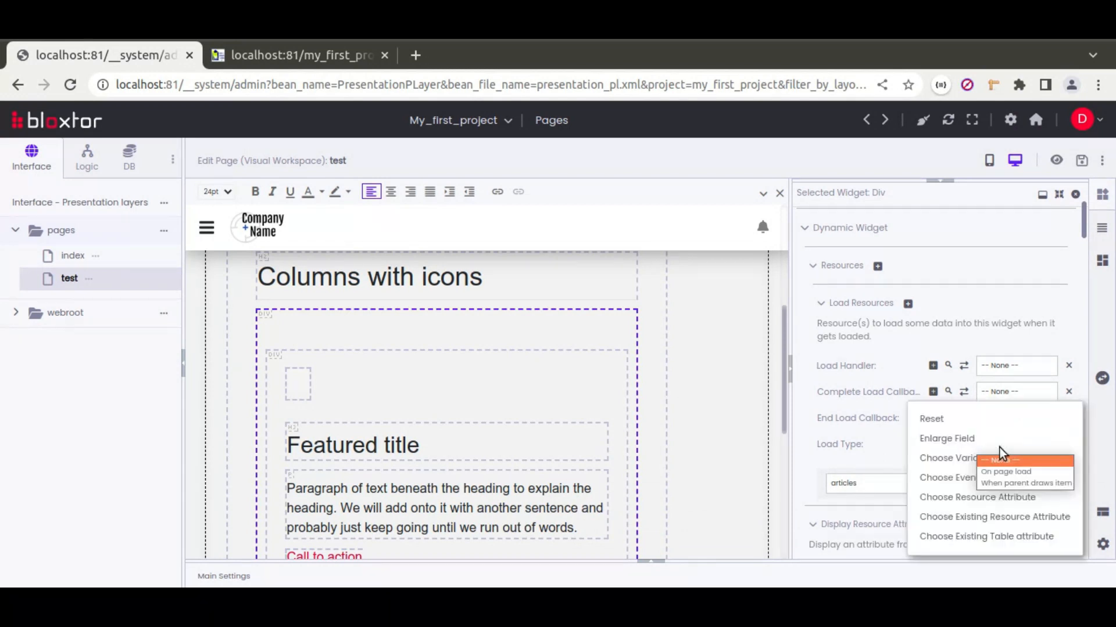
click(854, 447)
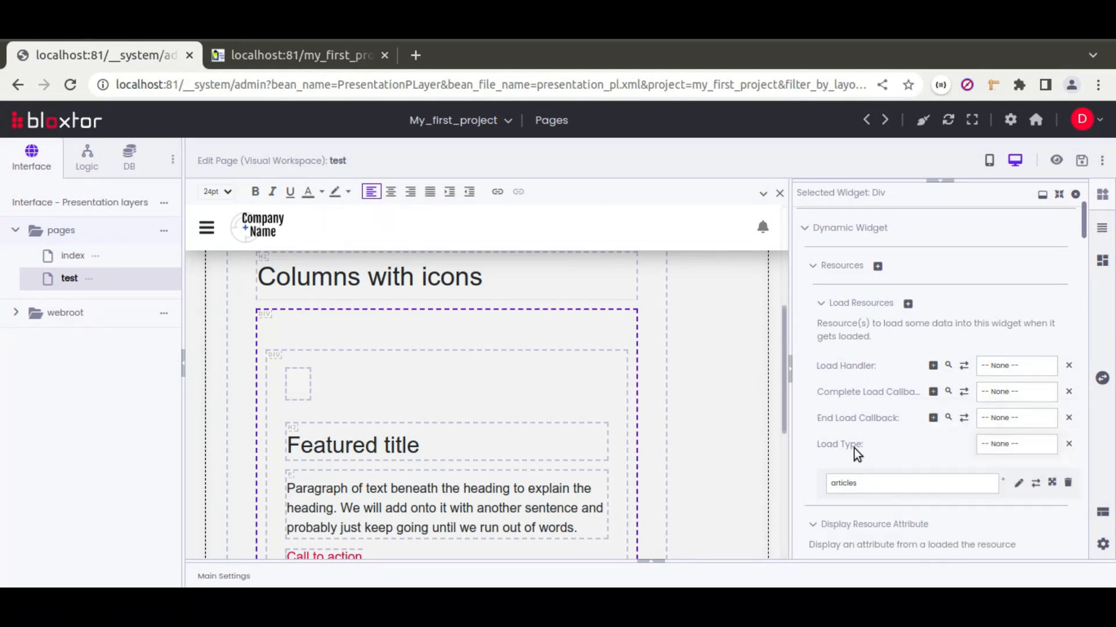
click(1006, 446)
click(1006, 471)
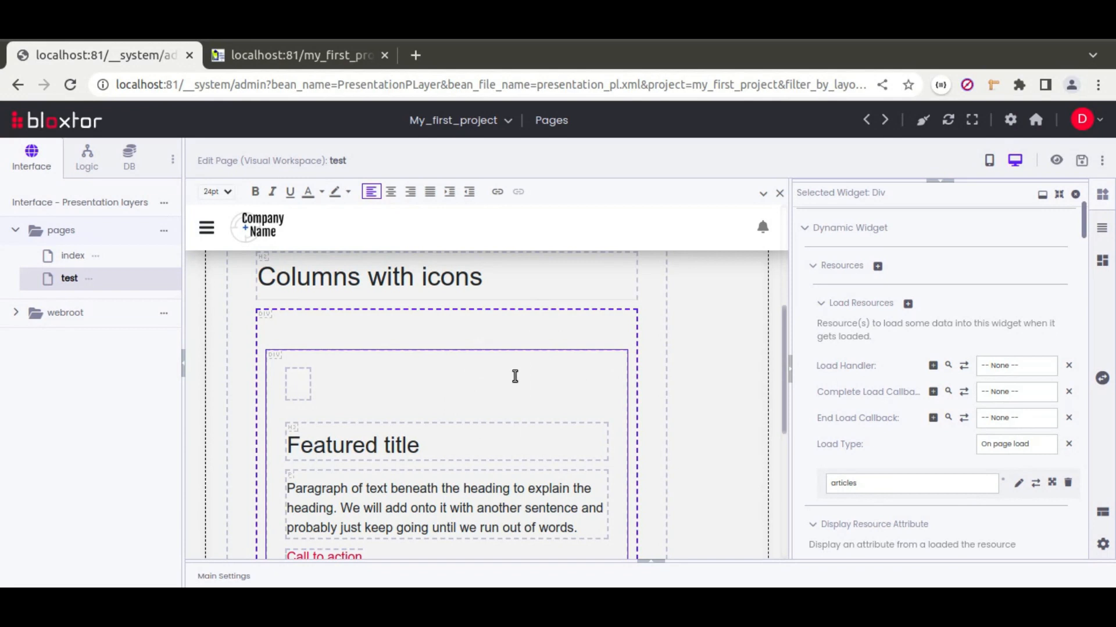
click(997, 367)
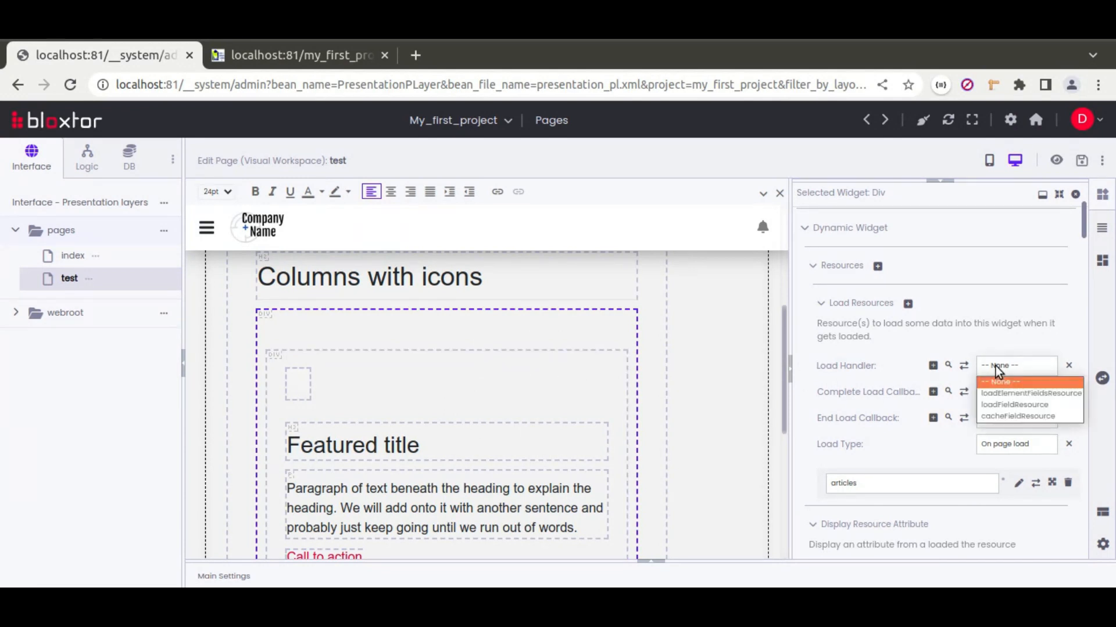
right_click(997, 370)
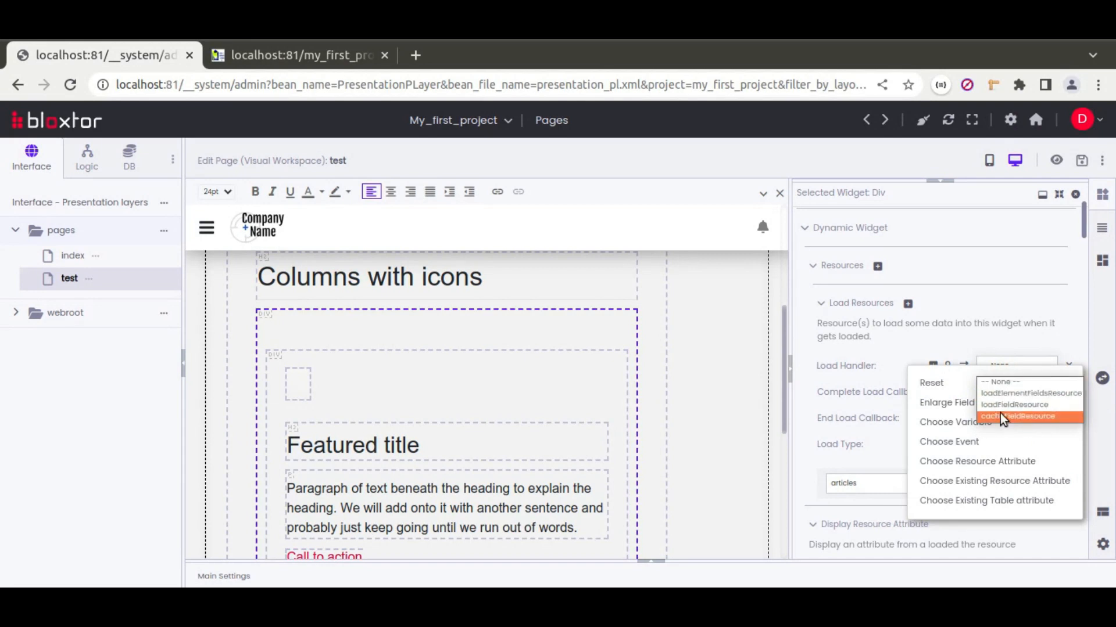
click(844, 375)
Step: Set the row Div's Load Handler to loadListTableAndTreeResource, found among the available Load events for List and List Group
click(949, 367)
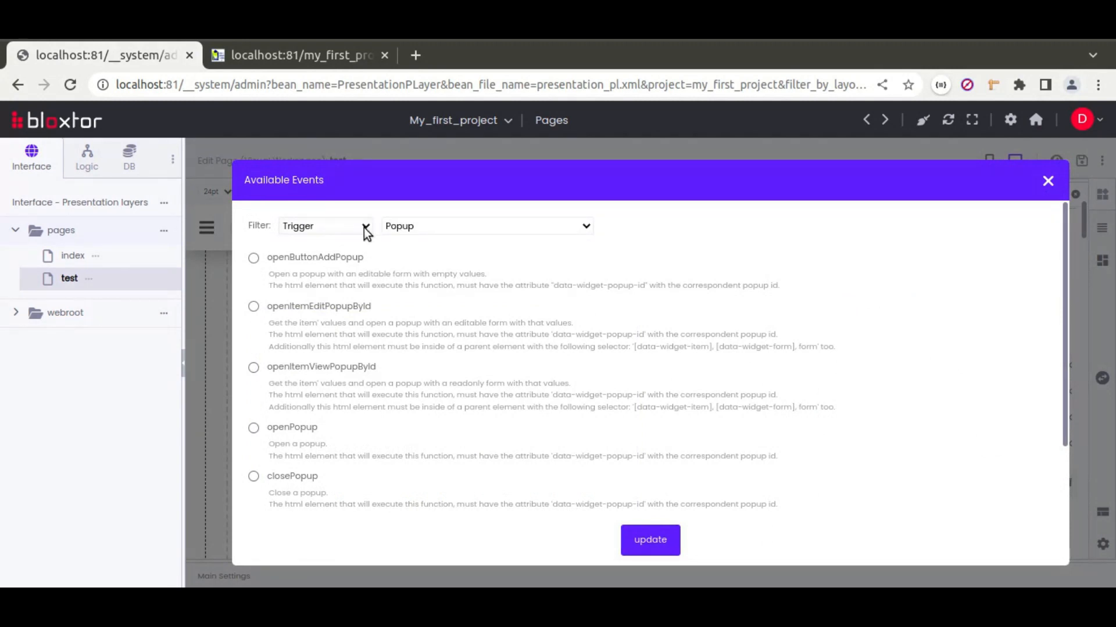
click(366, 230)
click(322, 259)
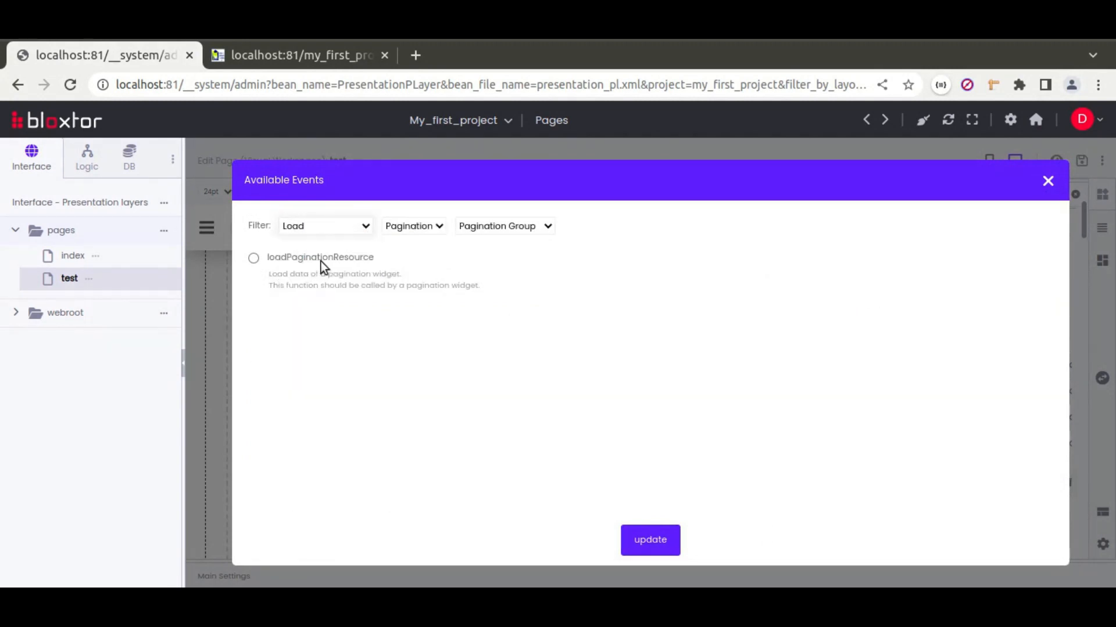
click(407, 226)
click(416, 257)
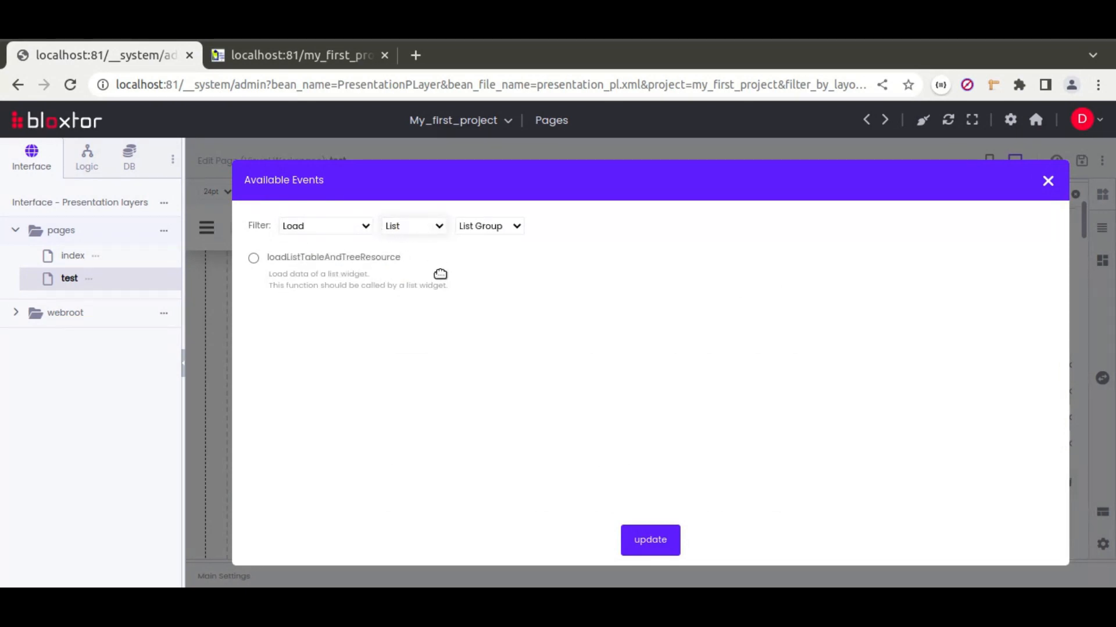
click(253, 259)
click(656, 538)
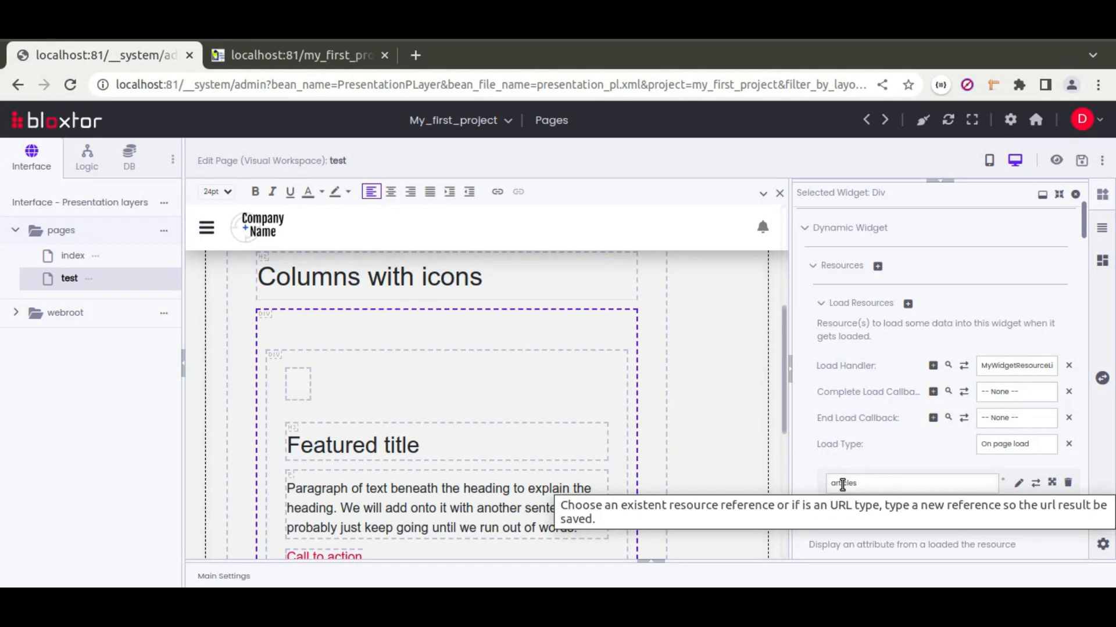
Step: Set the Is Default Widget Type of the column Div inside the row Div to Row item (tr/div)
click(442, 367)
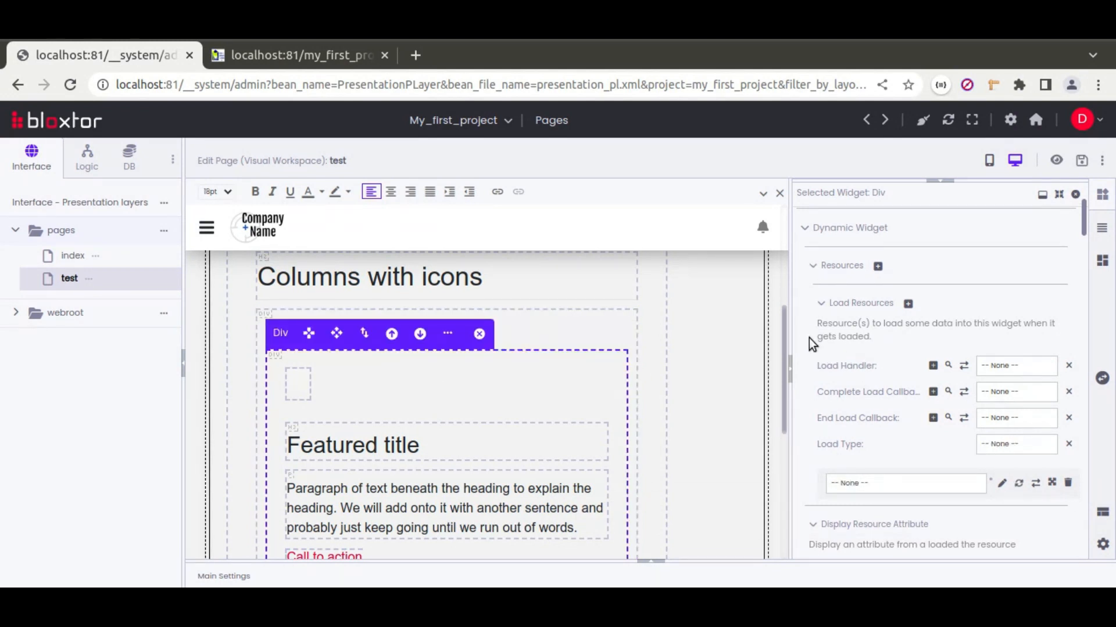
scroll(809, 338, down, 6)
scroll(801, 341, down, 1)
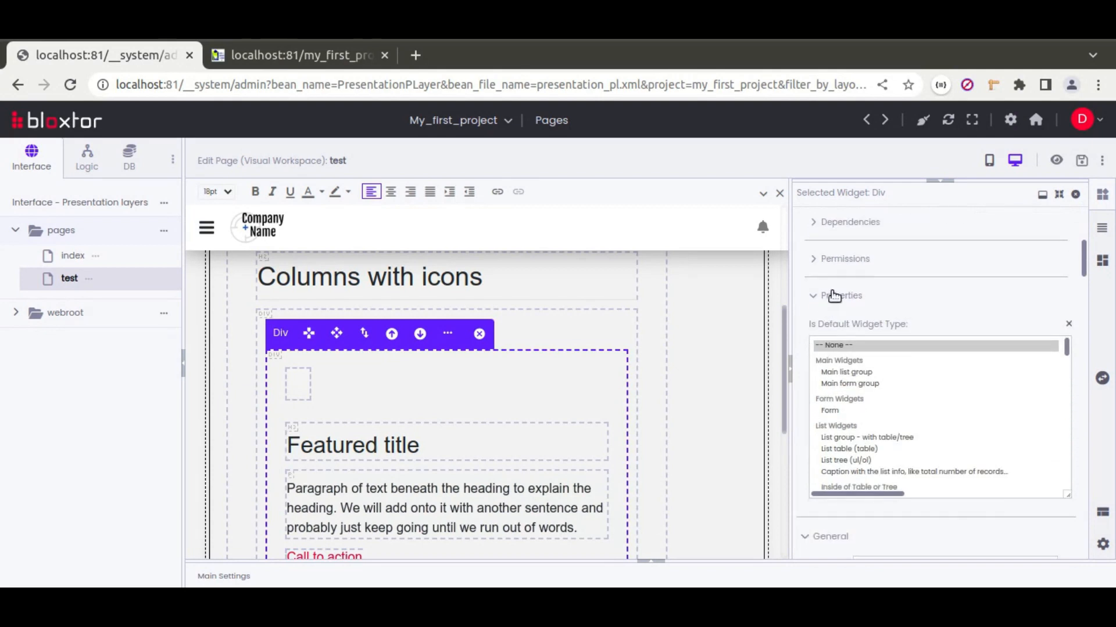
scroll(904, 410, down, 2)
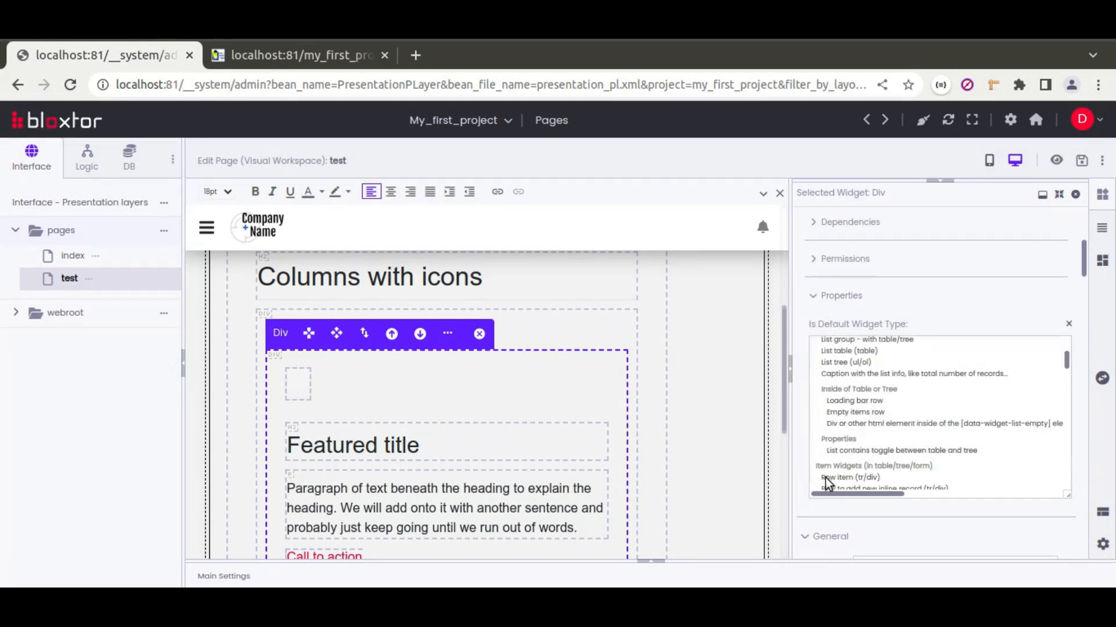
click(865, 478)
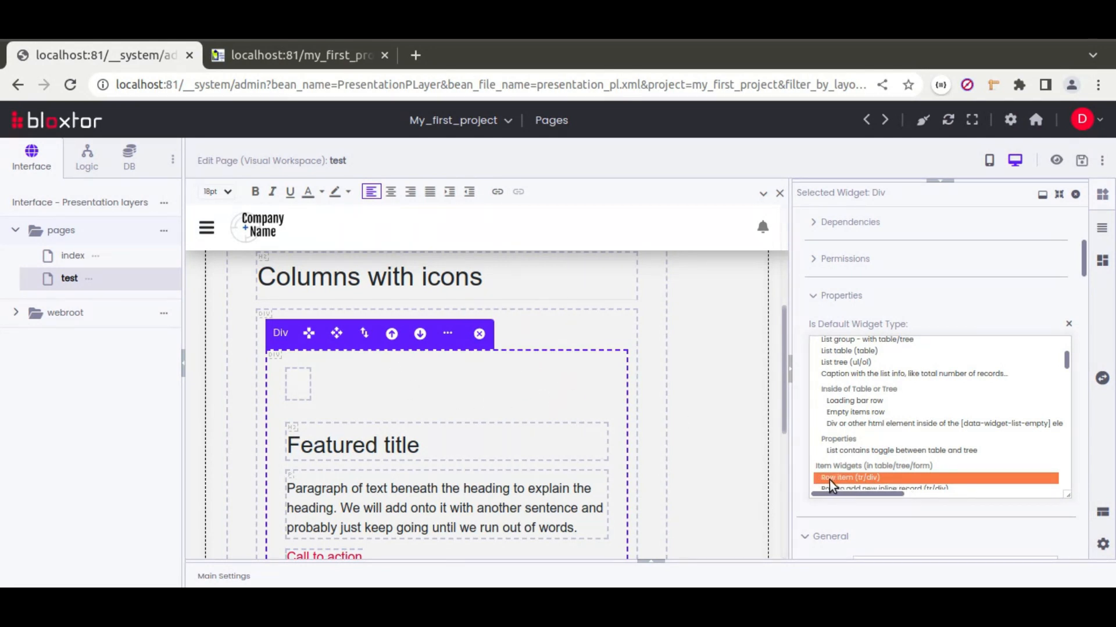
Step: Recheck the row Div's Load Handler and the inner column Div's Is Default Widget Type setting
click(569, 323)
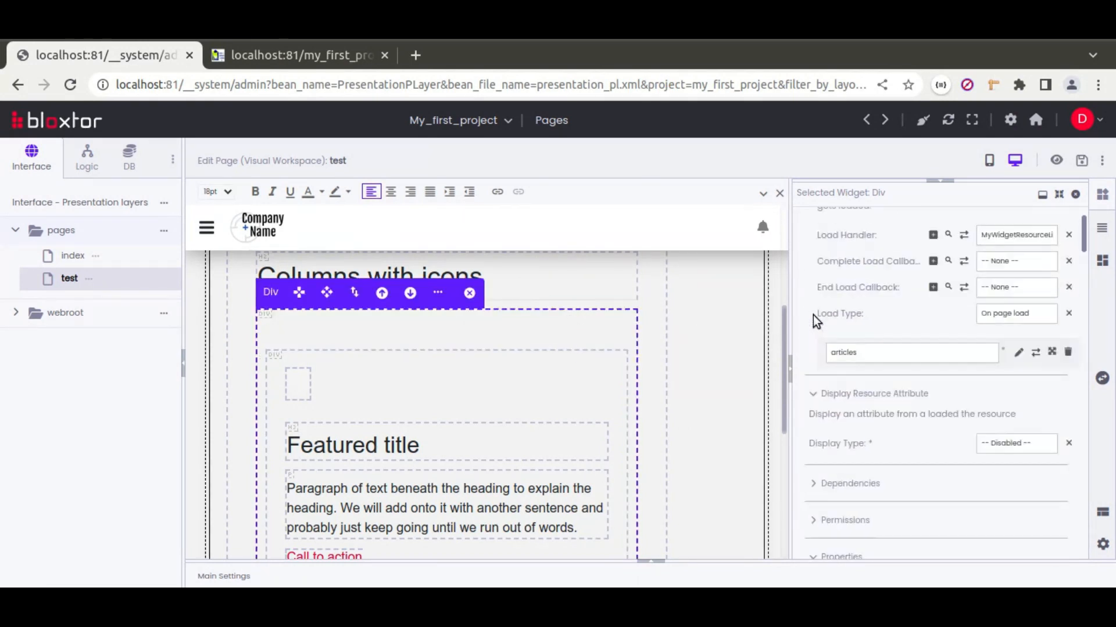
drag(1036, 370, 1064, 368)
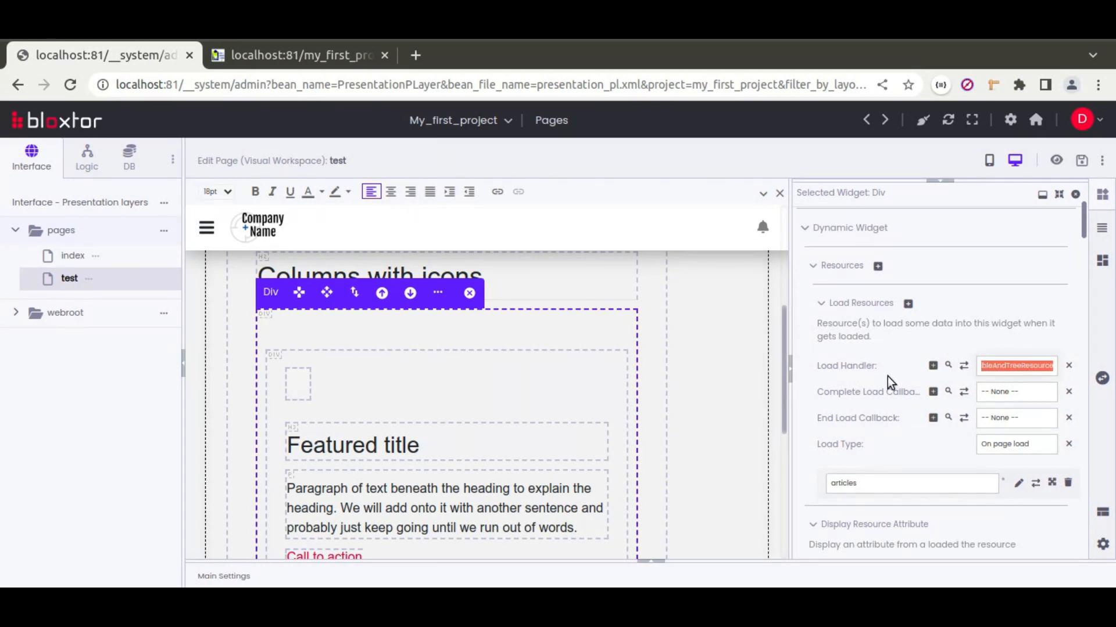
click(590, 365)
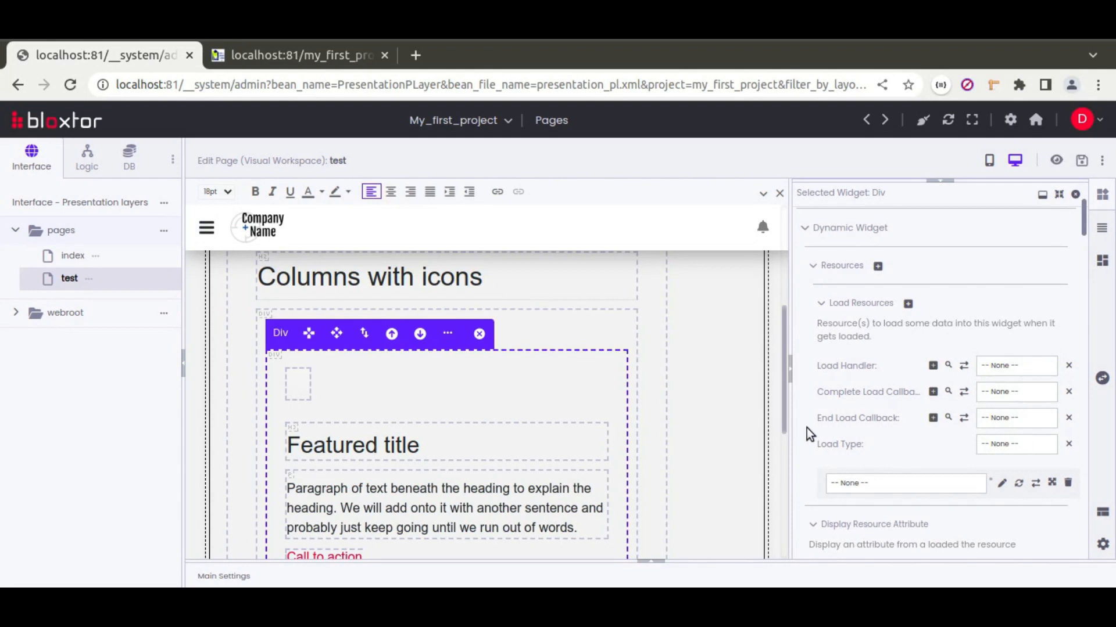
scroll(807, 428, down, 5)
scroll(807, 431, down, 2)
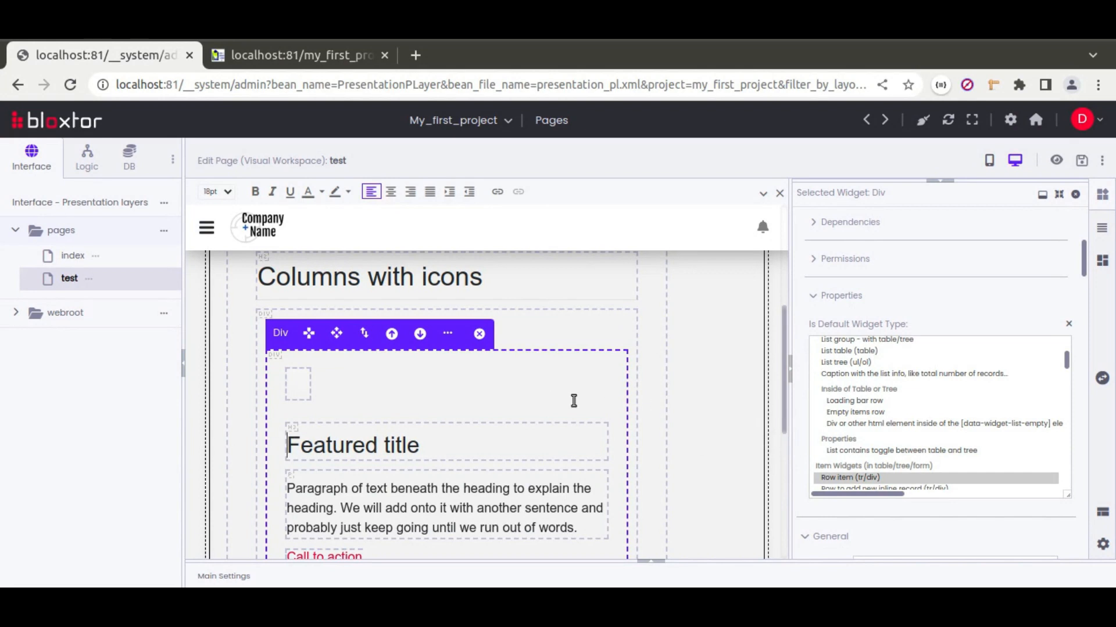
Step: Make the Featured title H3 display a resource attribute, using Show Resource Attribute with the attribute name title
scroll(572, 401, down, 2)
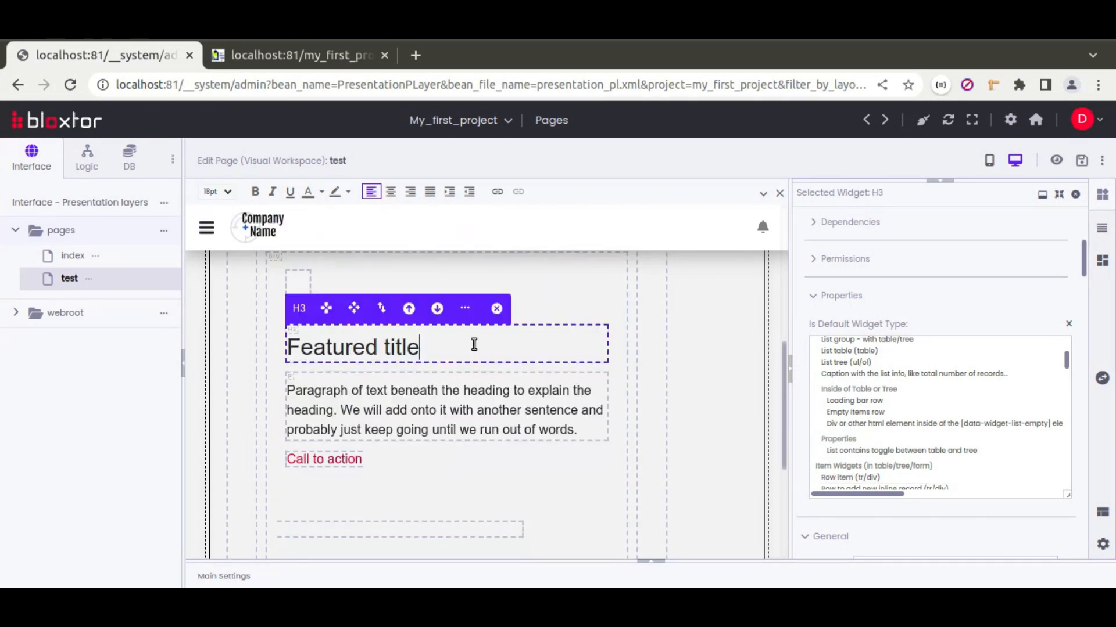
click(480, 409)
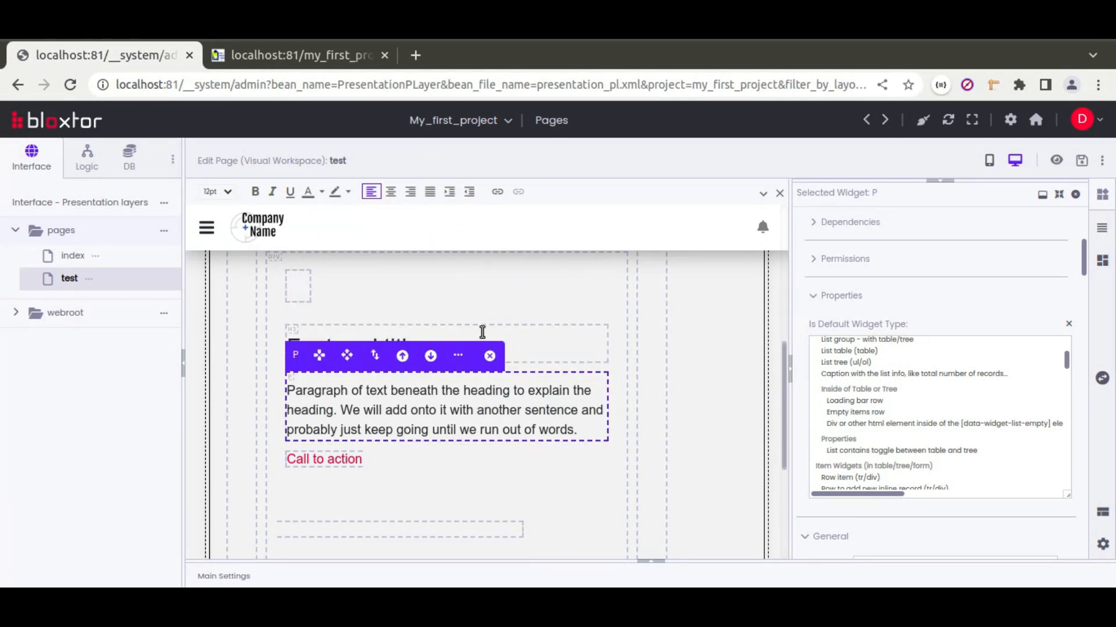
click(545, 345)
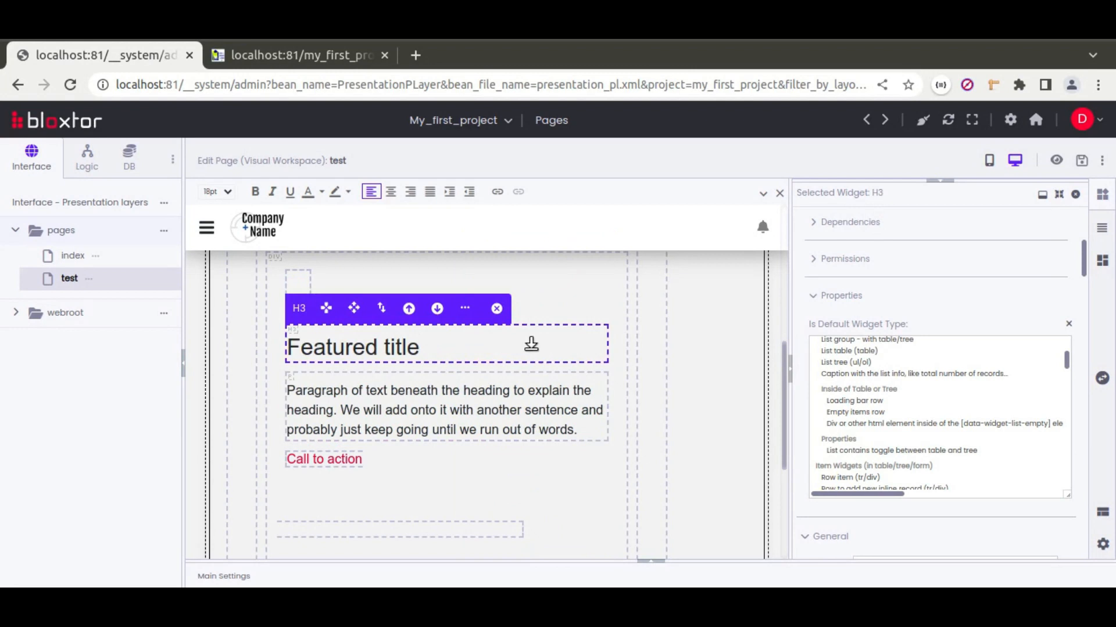
click(465, 310)
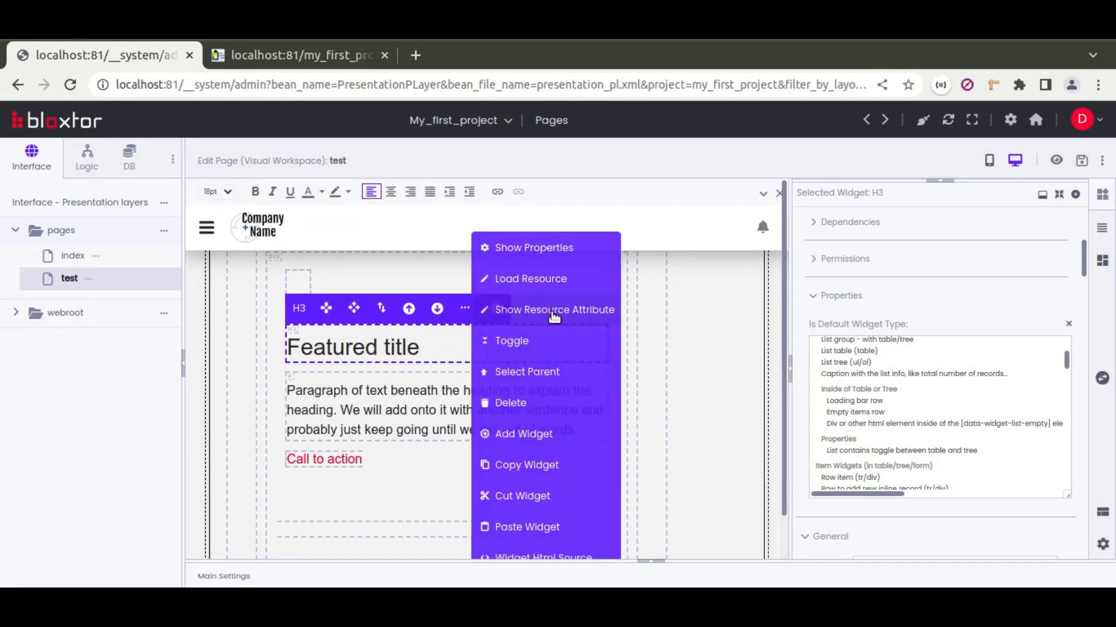
click(419, 347)
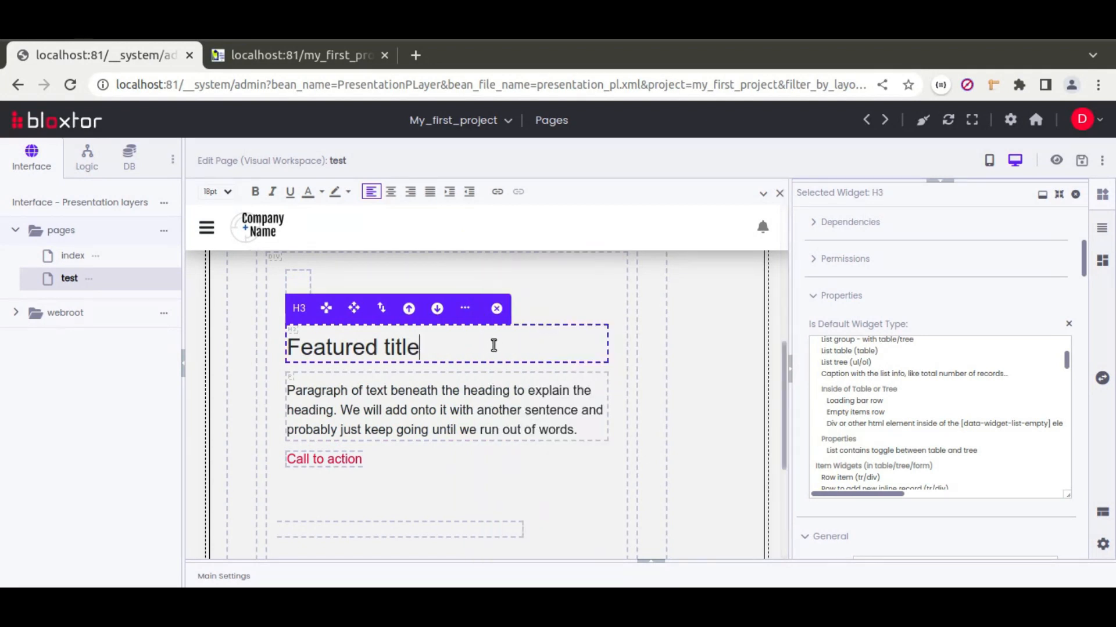
scroll(804, 333, up, 3)
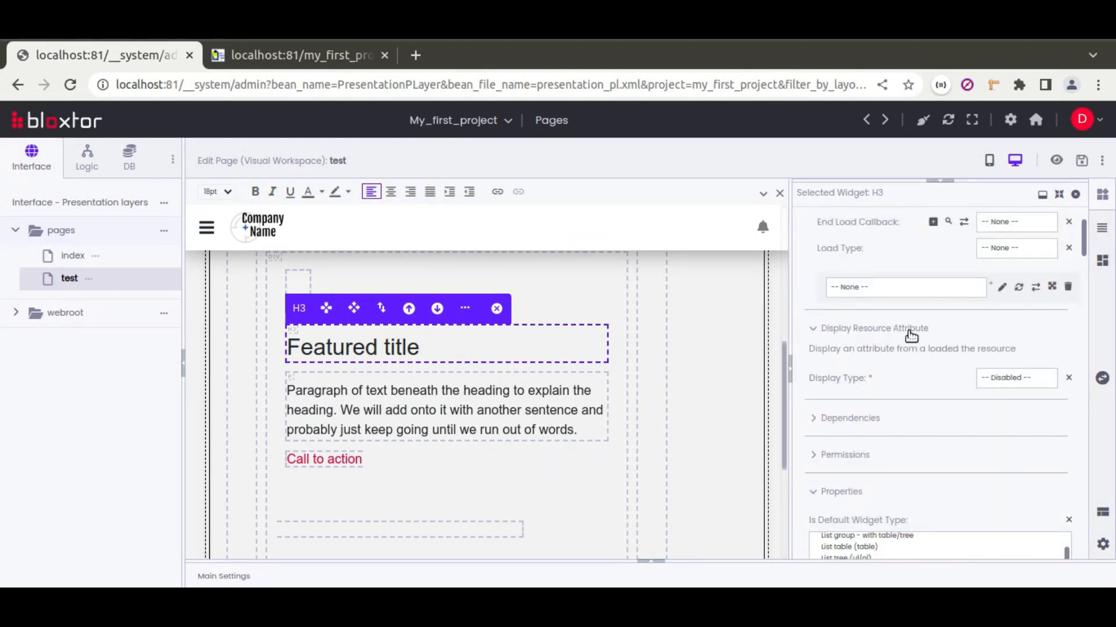
click(1016, 377)
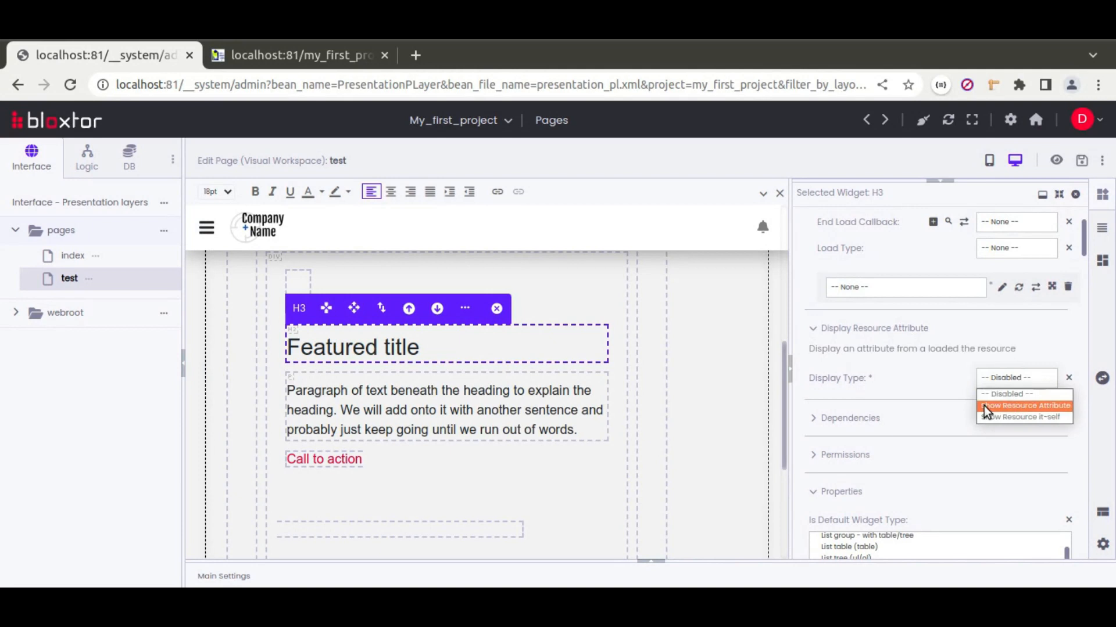
click(1053, 405)
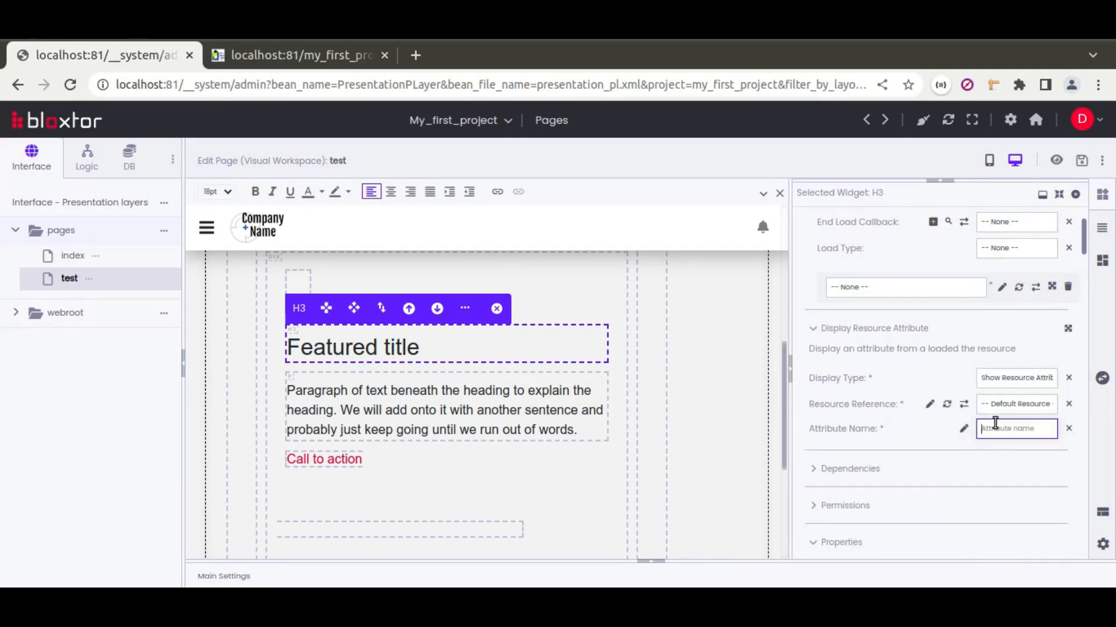
text(title)
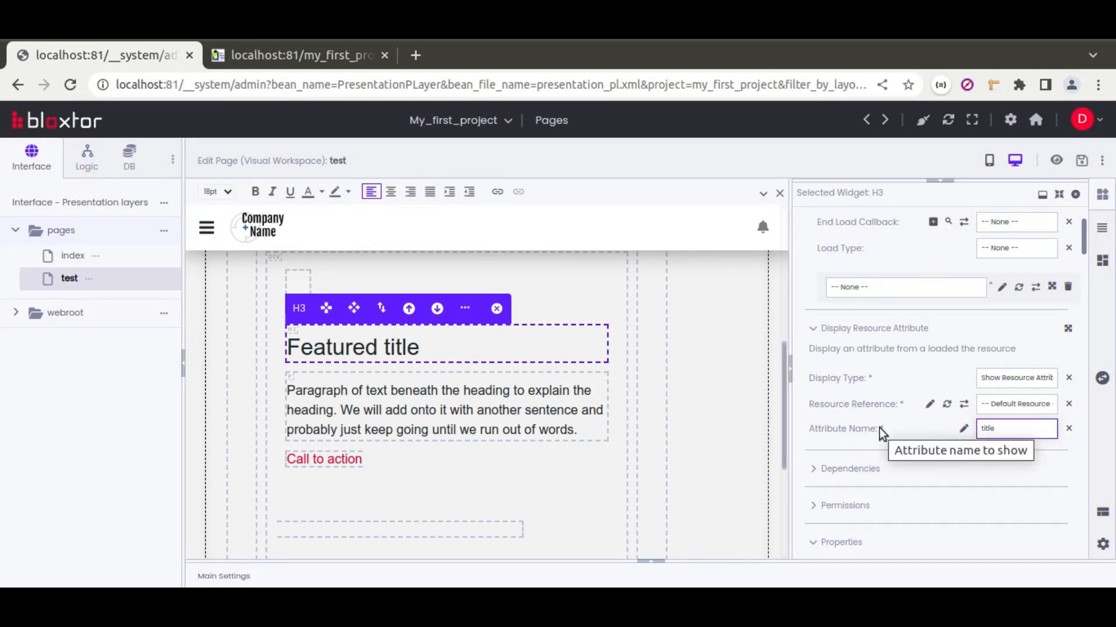
Step: Set the paragraph below the Featured title to Show Resource Attribute with the attribute name description
click(564, 405)
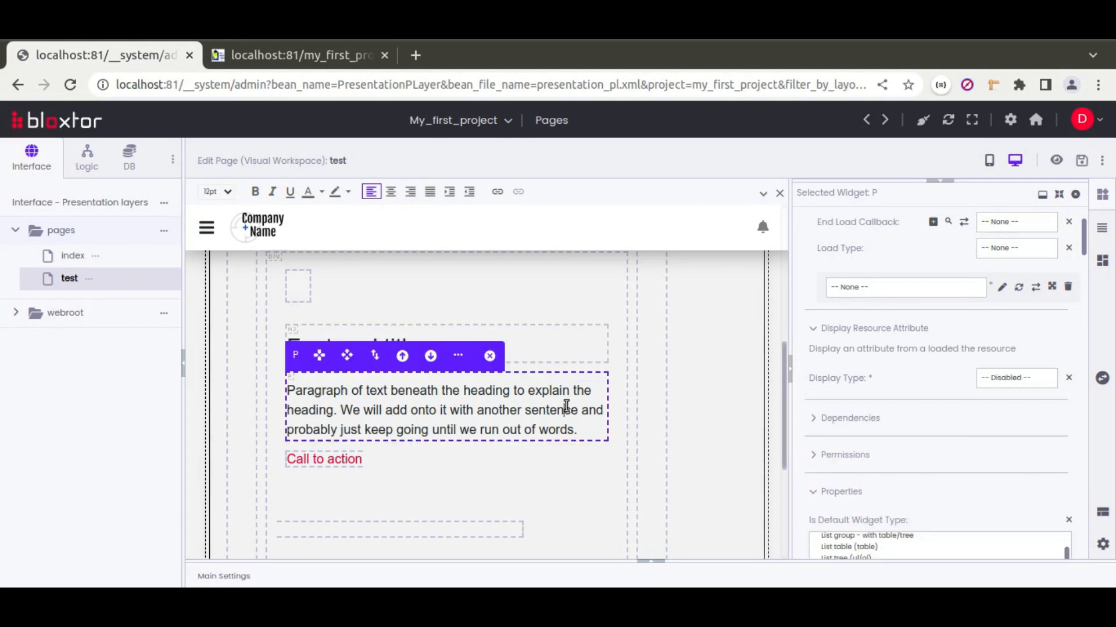
click(998, 379)
click(1012, 399)
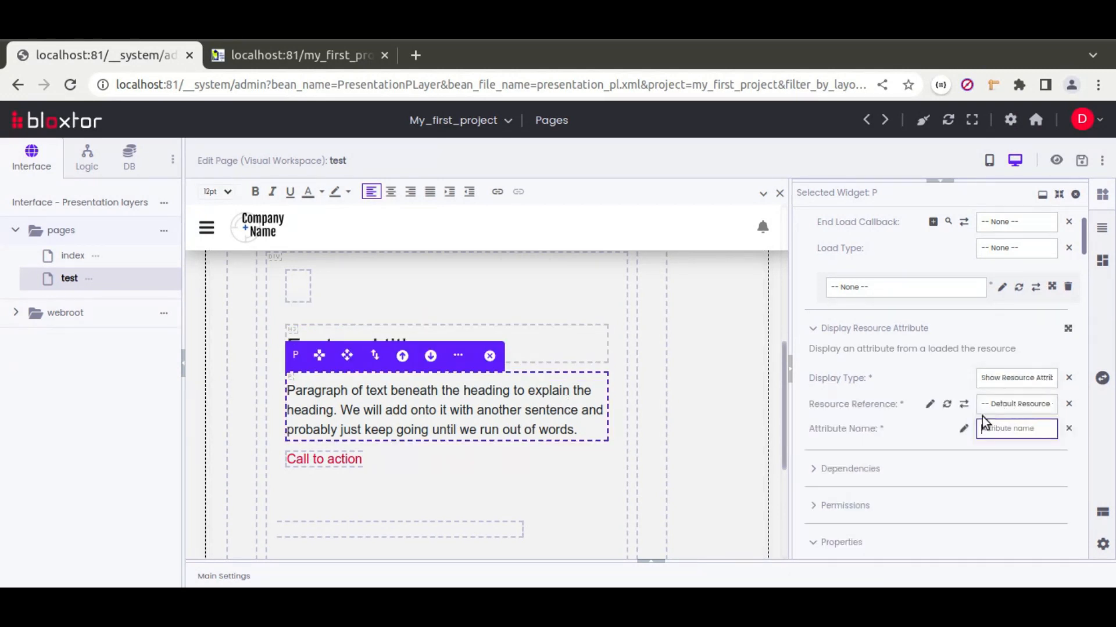
text(description)
Step: Select the icon Svg above the Featured title and examine the article table's attributes in the Mysql DB layer
click(298, 288)
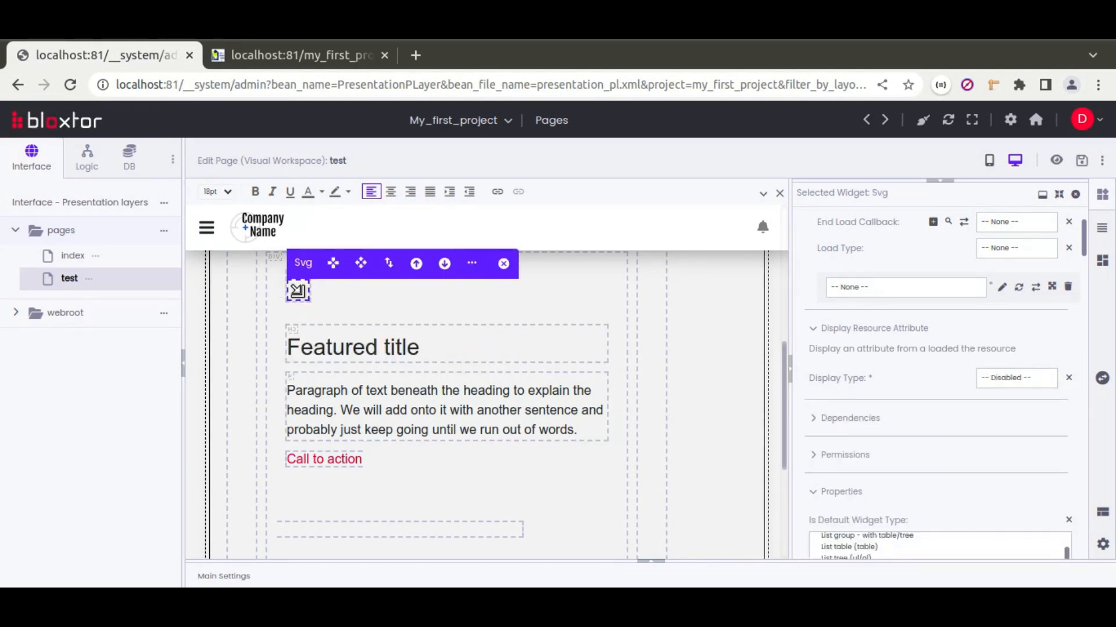
click(128, 159)
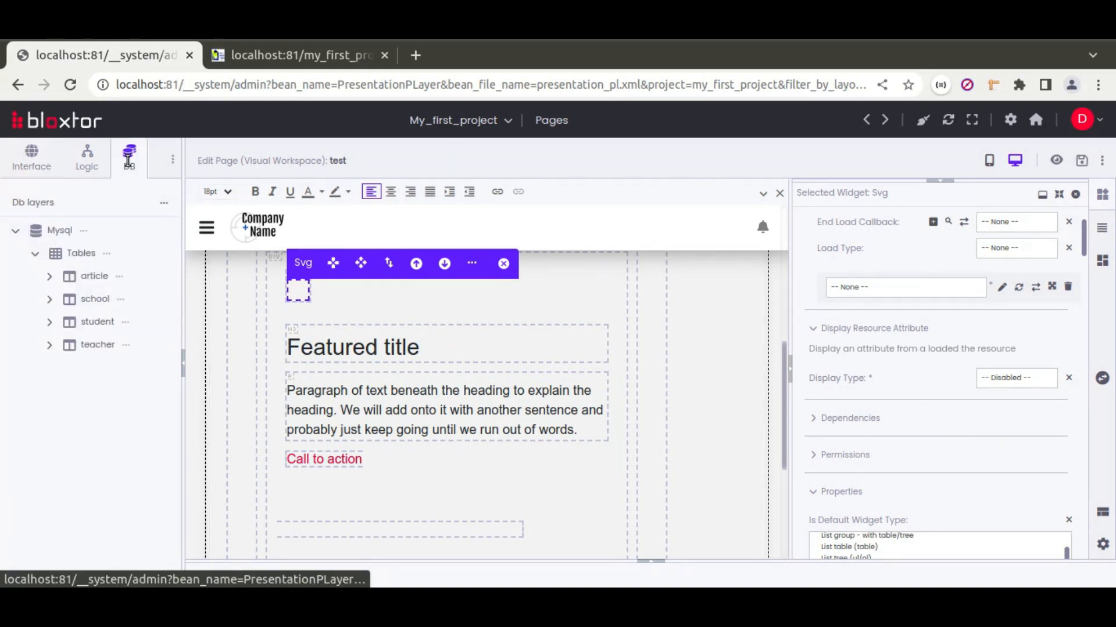
click(49, 276)
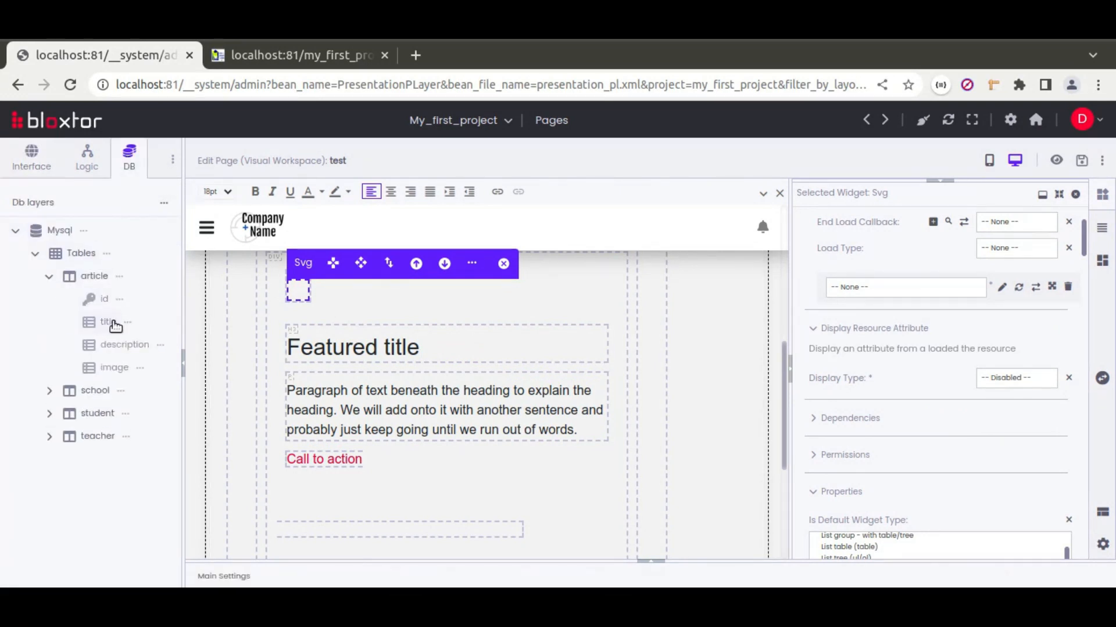
drag(113, 368, 298, 289)
Step: Change the HTML Tag of the icon Svg above the Featured title to img
scroll(810, 365, up, 6)
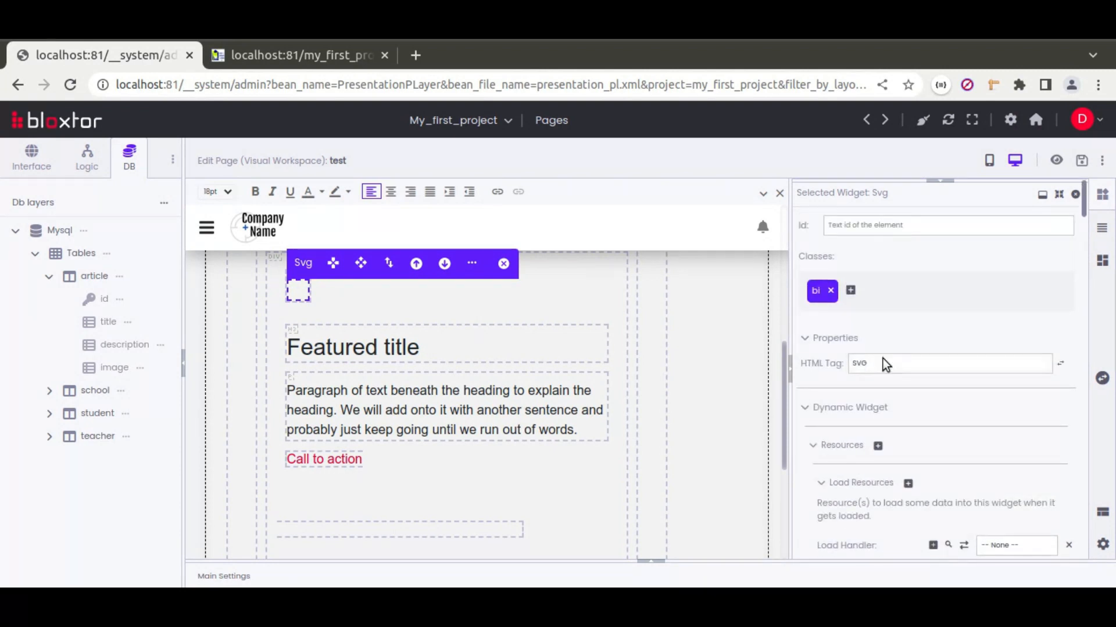
click(884, 364)
text(img)
right_click(883, 358)
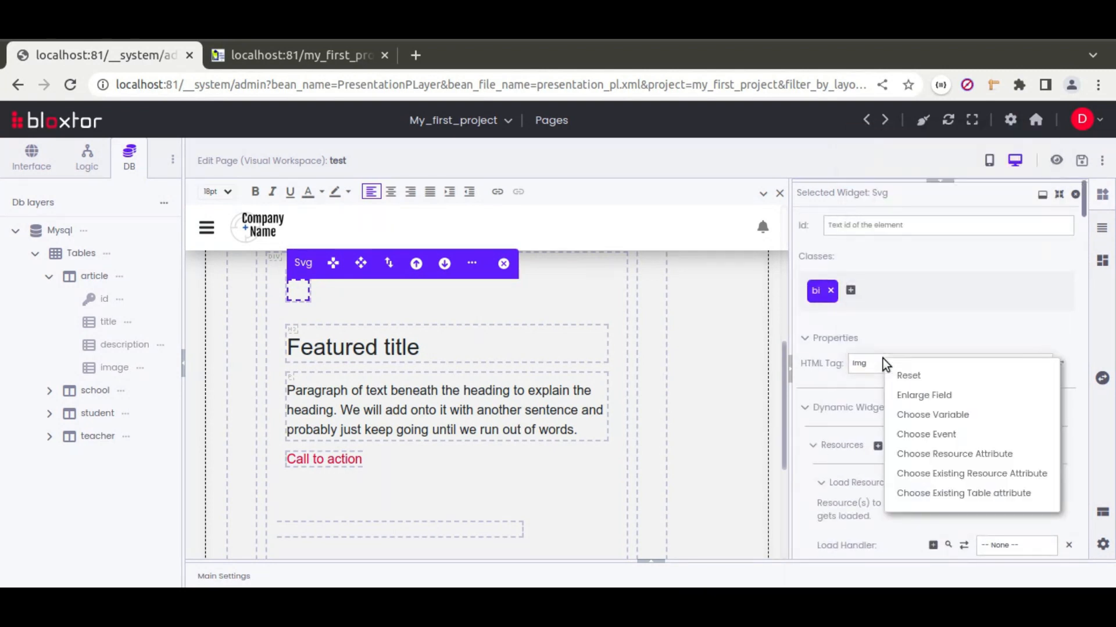
click(833, 365)
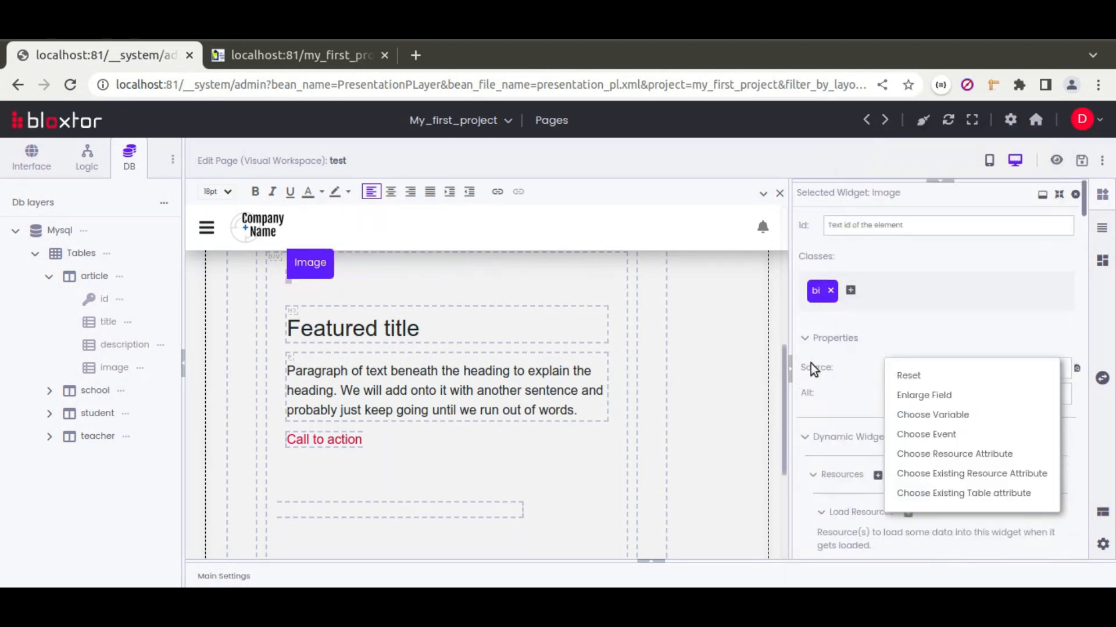
click(956, 390)
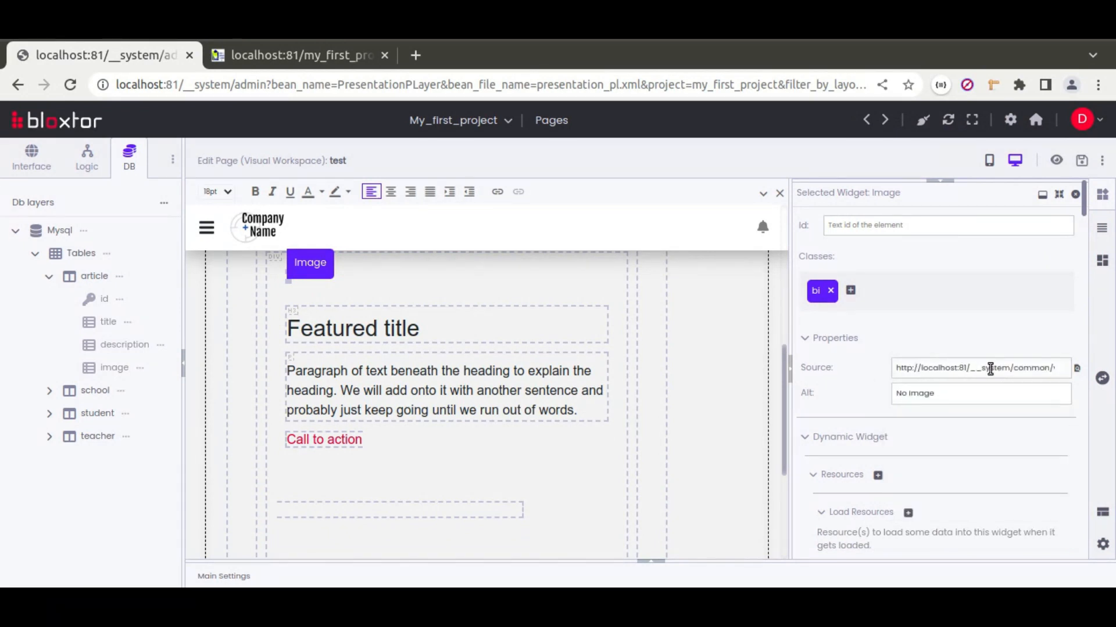
Step: Set the Image widget's Source to the image attribute of the existing articles resource, leaving the text cursor before it
right_click(948, 368)
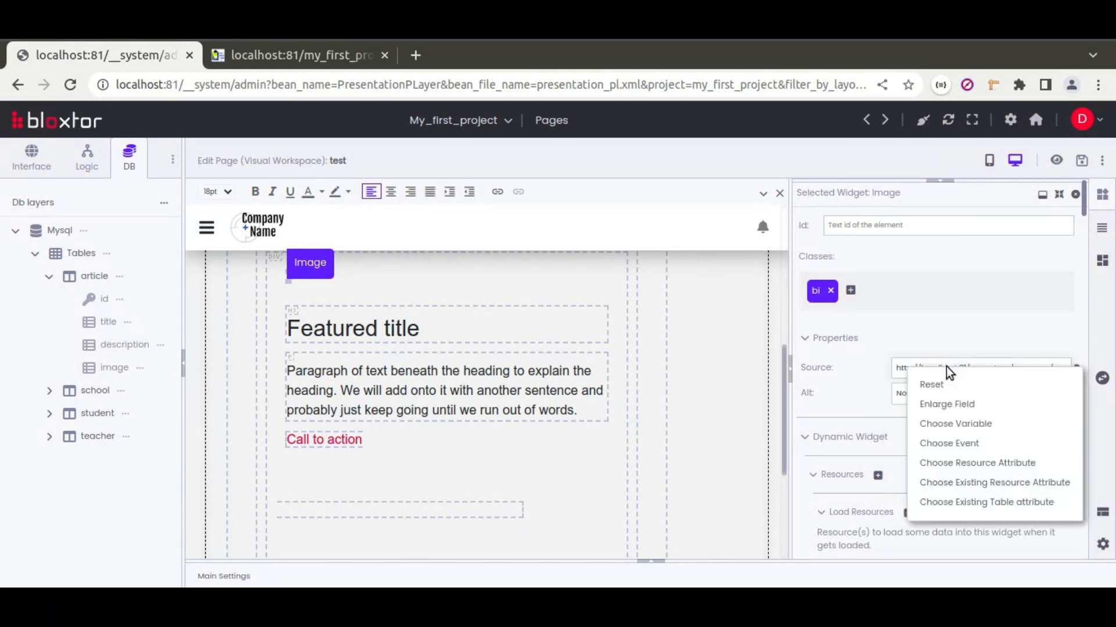
click(1002, 464)
click(616, 215)
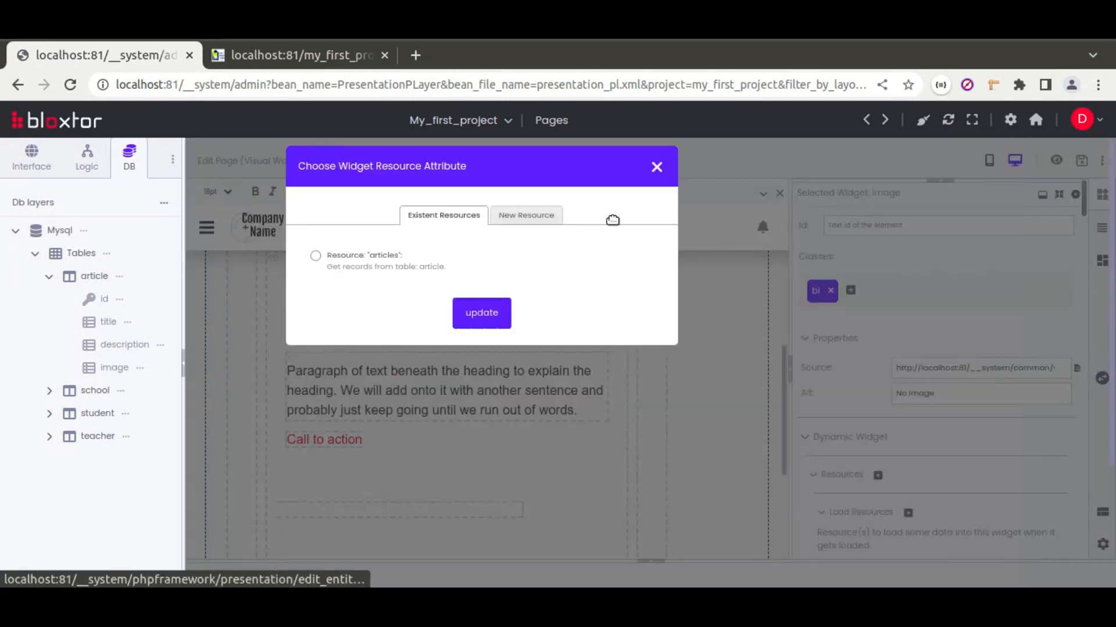
click(486, 374)
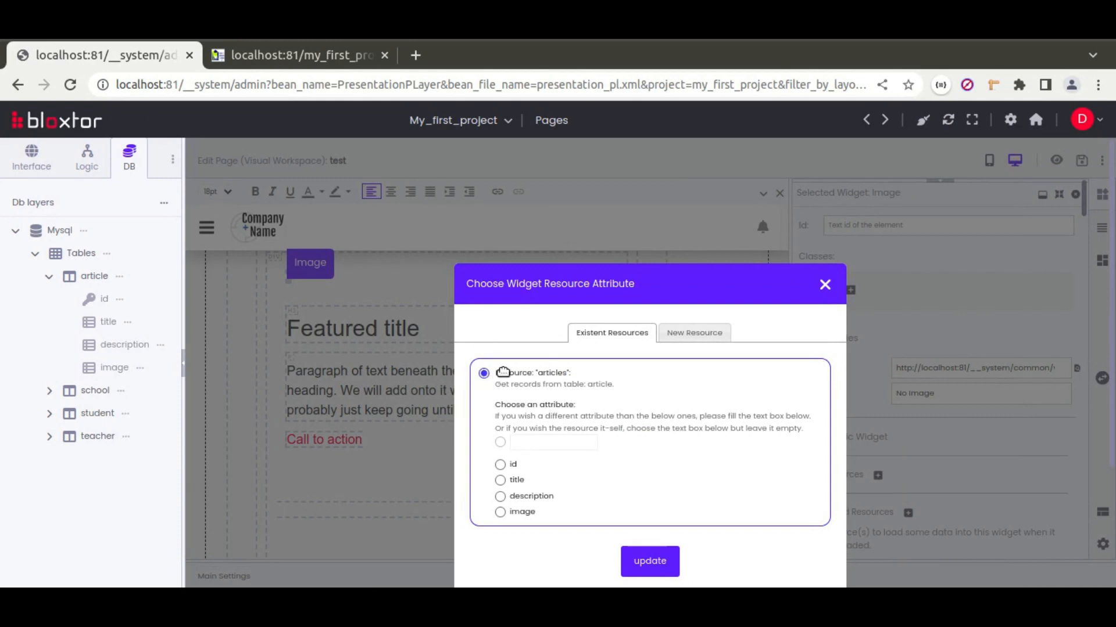
click(500, 514)
click(649, 562)
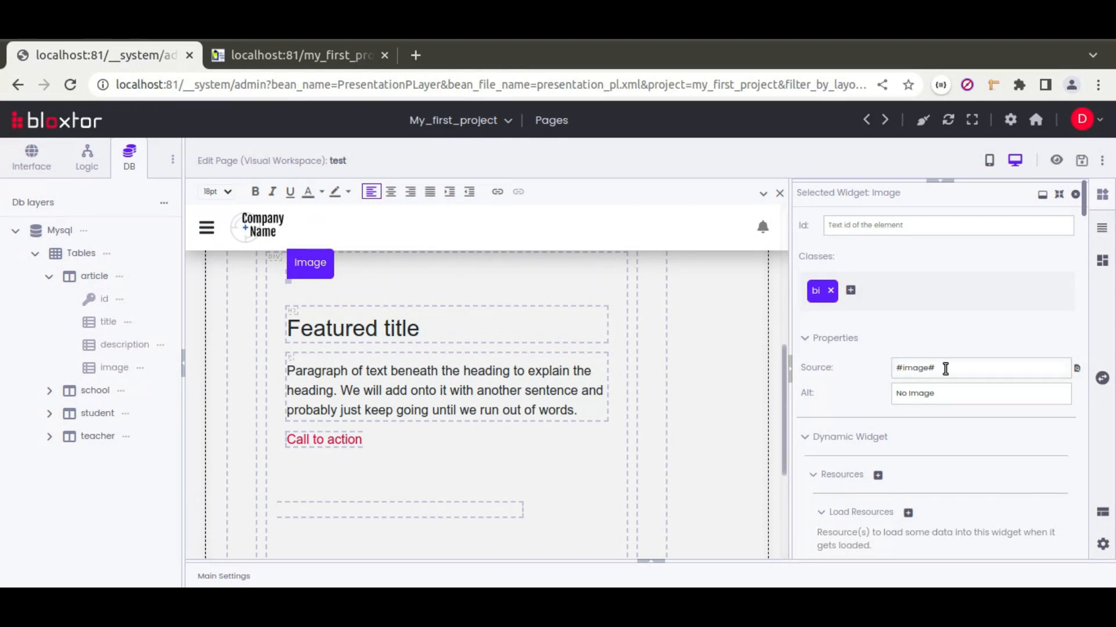
drag(945, 370, 896, 371)
click(895, 369)
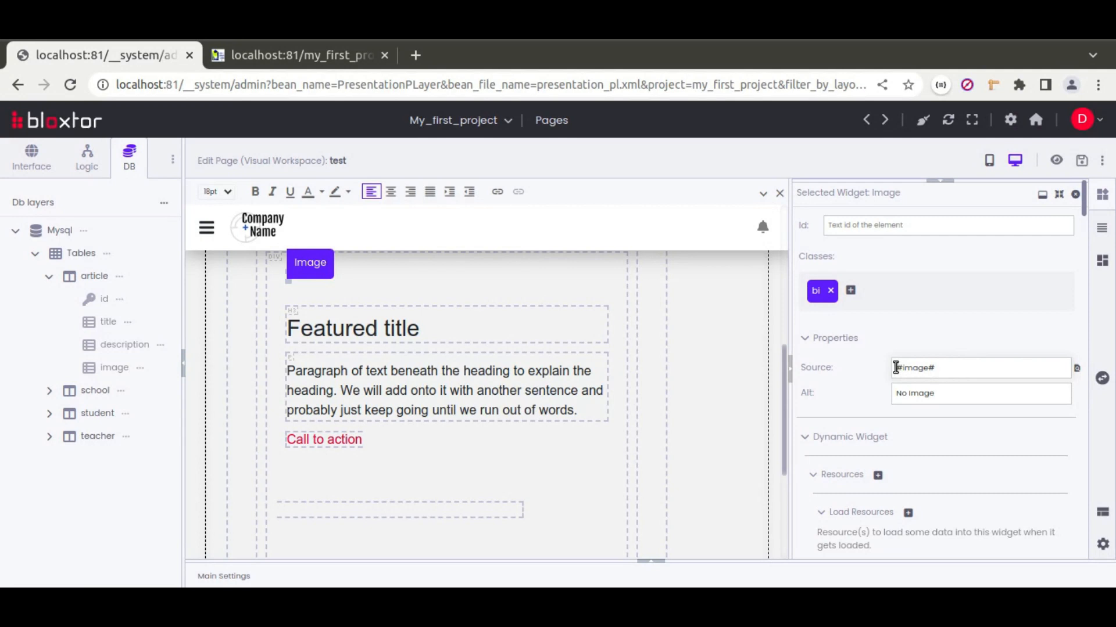
Step: Search Google for html img base64 in a new browser tab and open the Stack Overflow question on displaying Base64 images in HTML
click(421, 57)
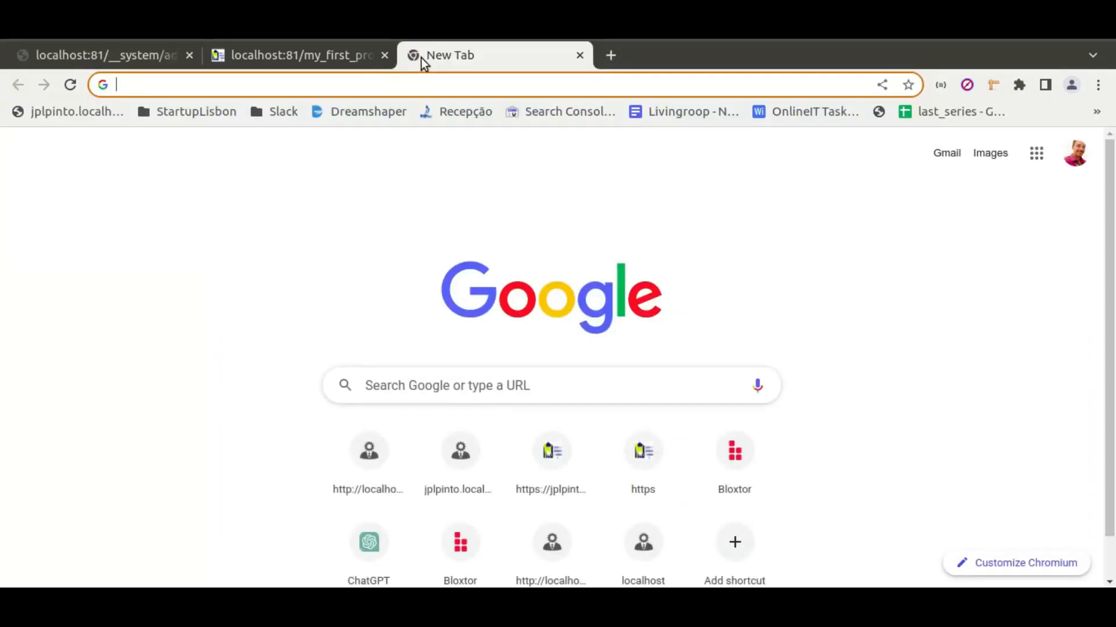
text(html img)
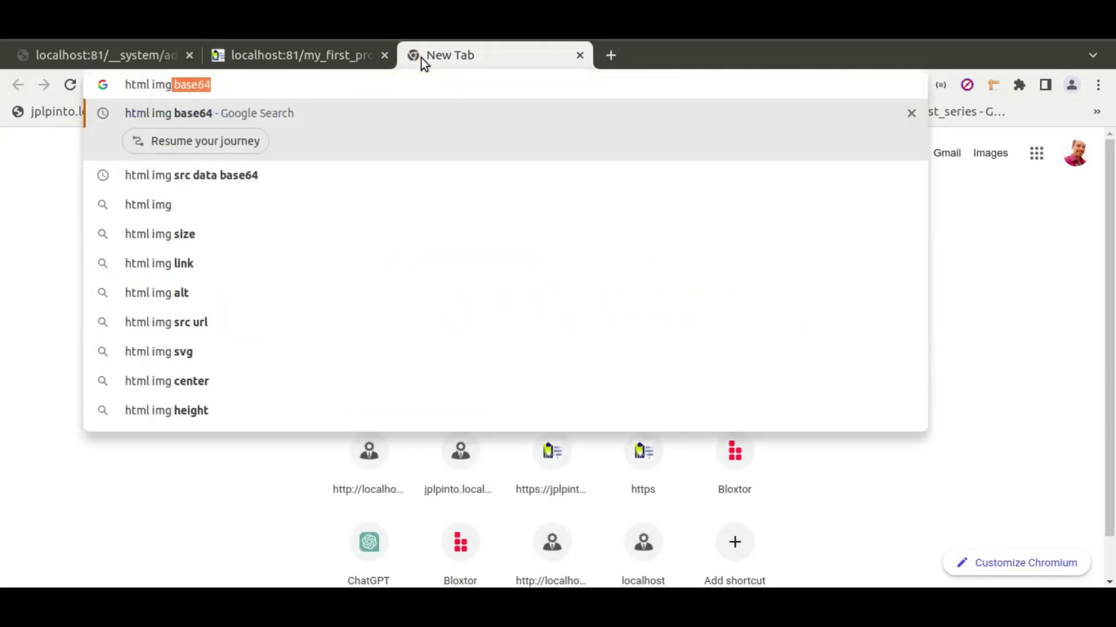
key(Return)
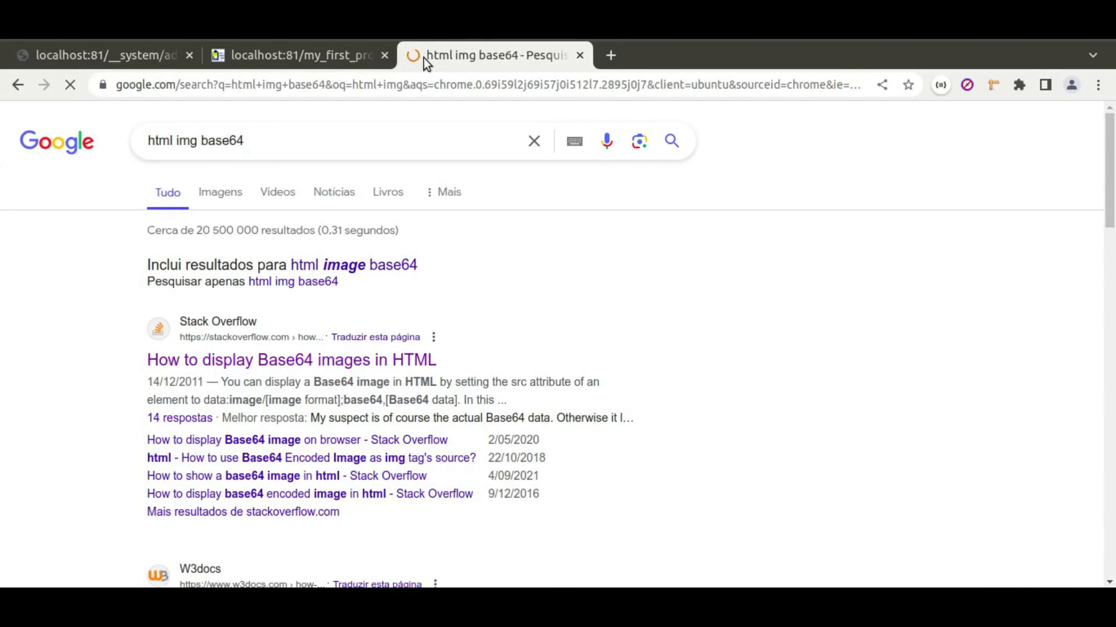
click(325, 364)
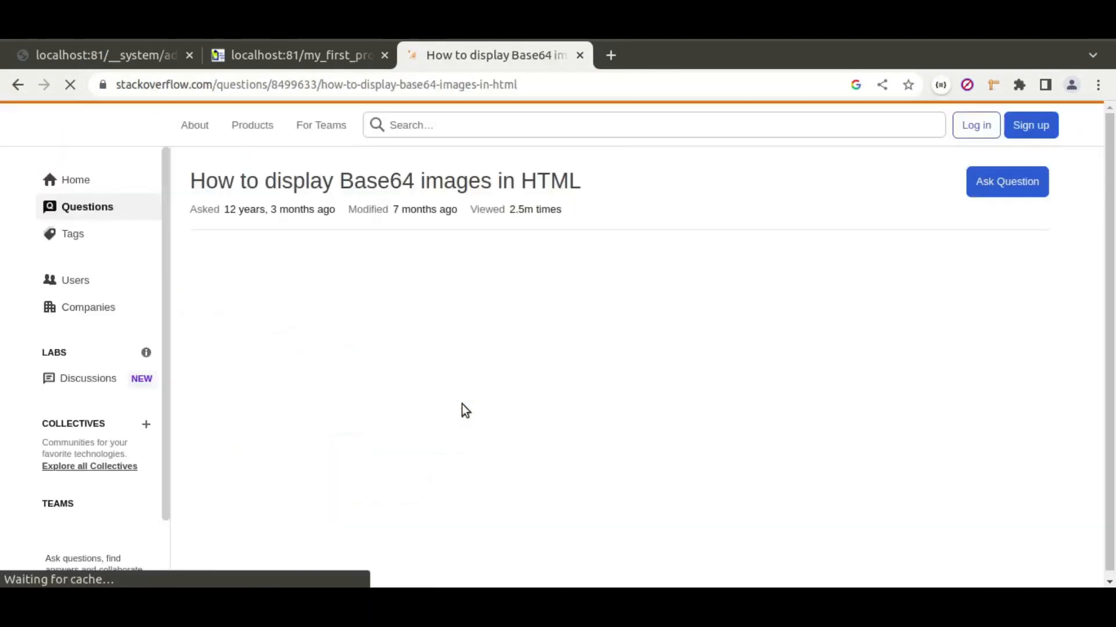
Step: Copy the prefix "data:image/png;base64, " from the img src in the accepted answer's code snippet
scroll(441, 399, down, 14)
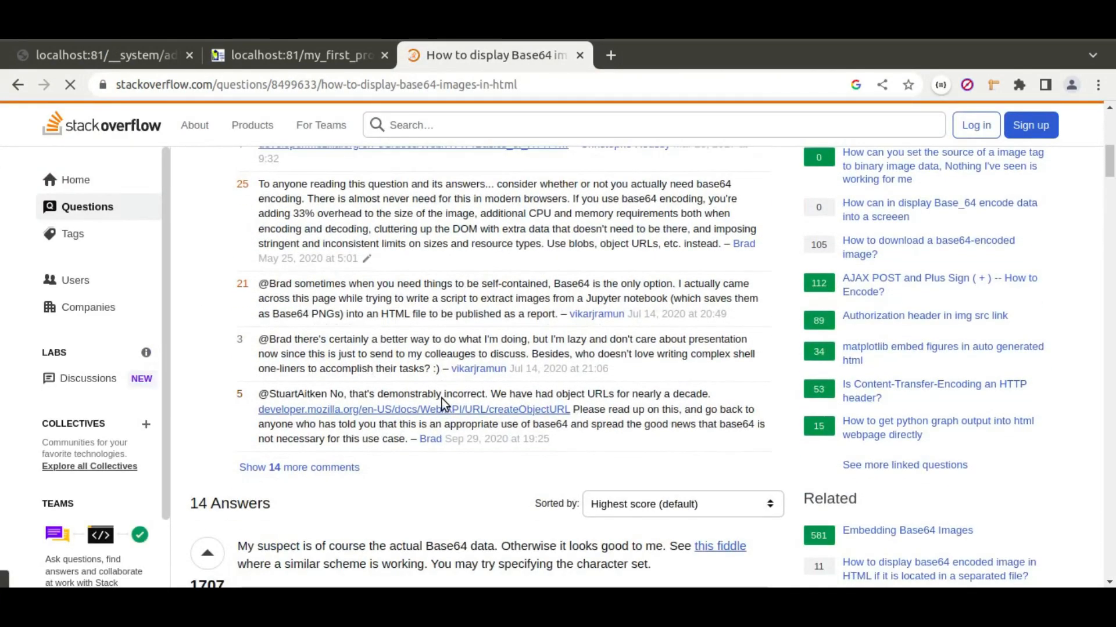
scroll(442, 398, down, 2)
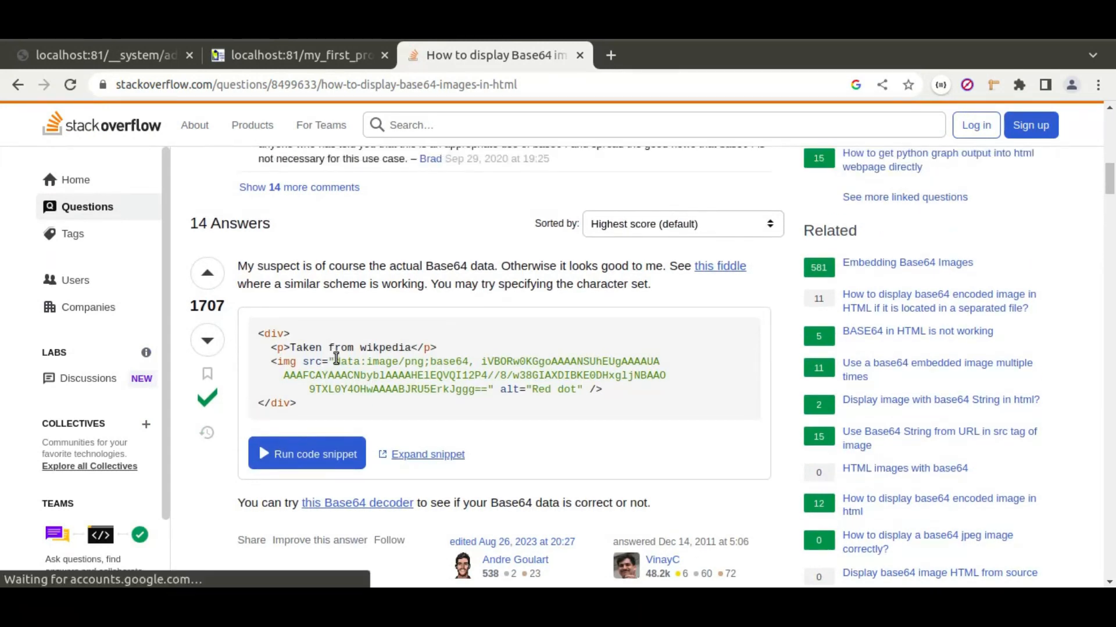
drag(337, 362, 480, 361)
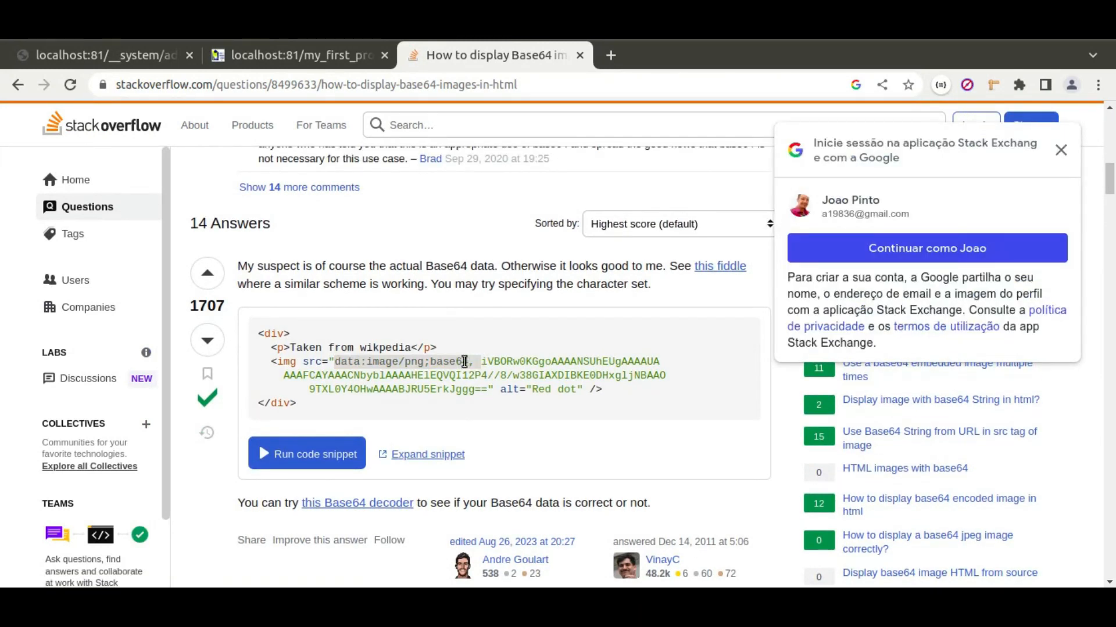
right_click(464, 361)
click(482, 375)
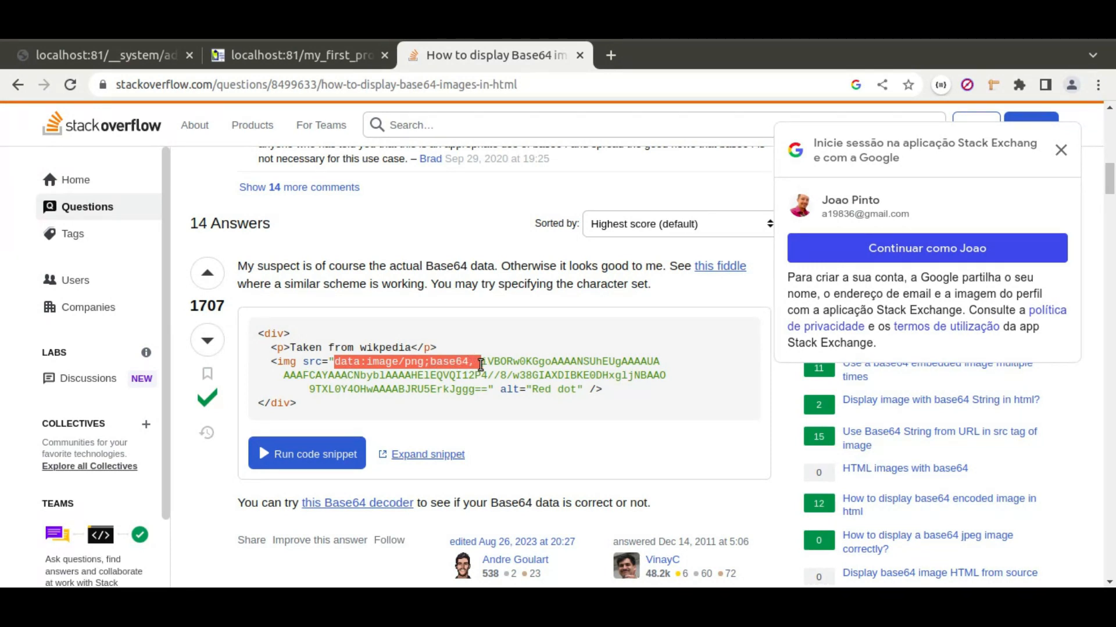
Step: Switch to the Bloxtor page editor and insert the copied data:image/png;base64, prefix before #image# in the Image widget's Source
click(116, 55)
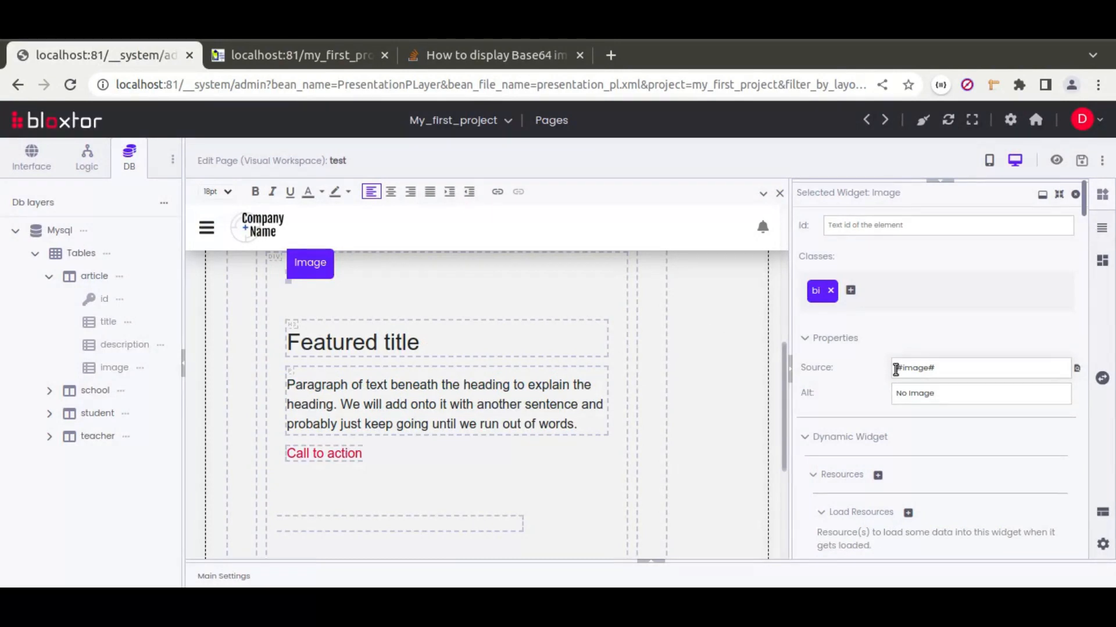
click(897, 367)
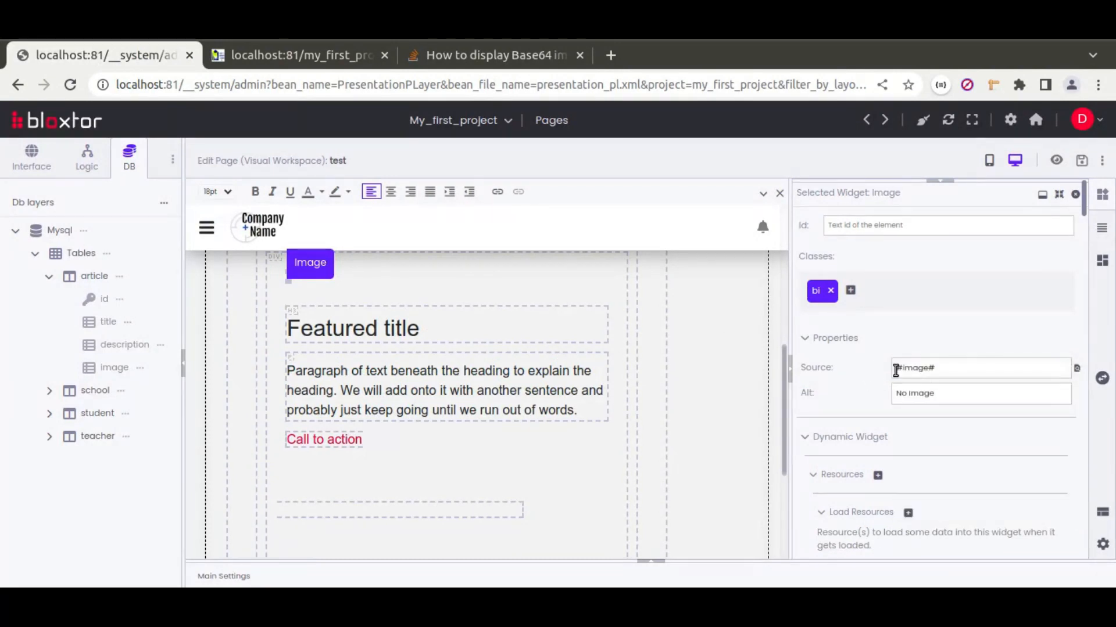
key(ctrl+v)
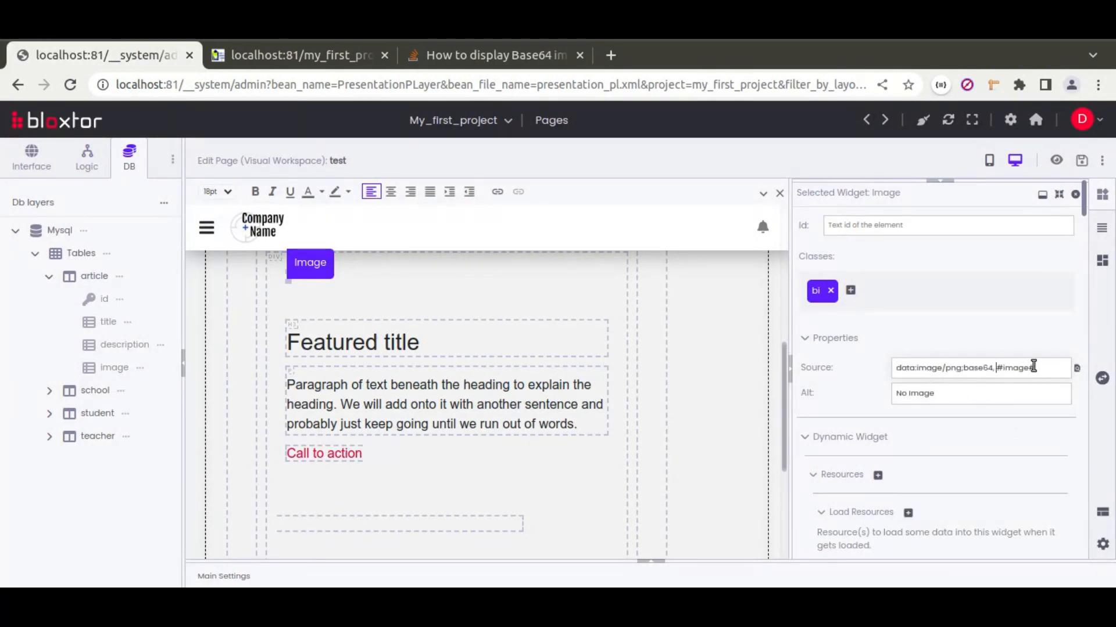
Step: Collapse the Image widget's Dynamic Widget and General sections and set its width and height to 100 px each
click(829, 441)
click(831, 474)
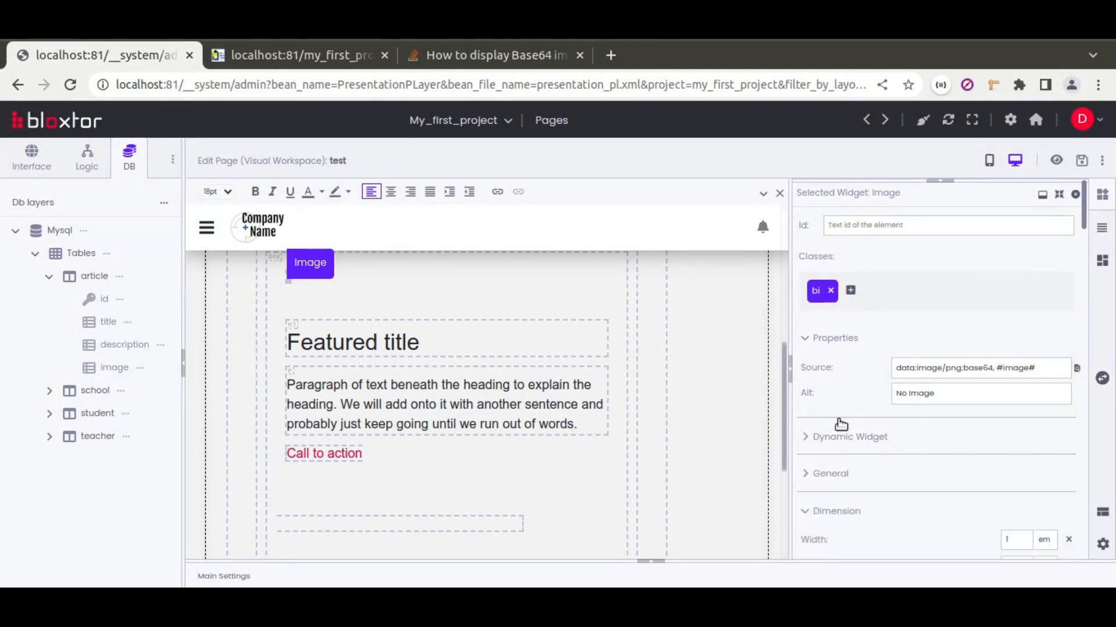
scroll(988, 494, down, 2)
click(1023, 444)
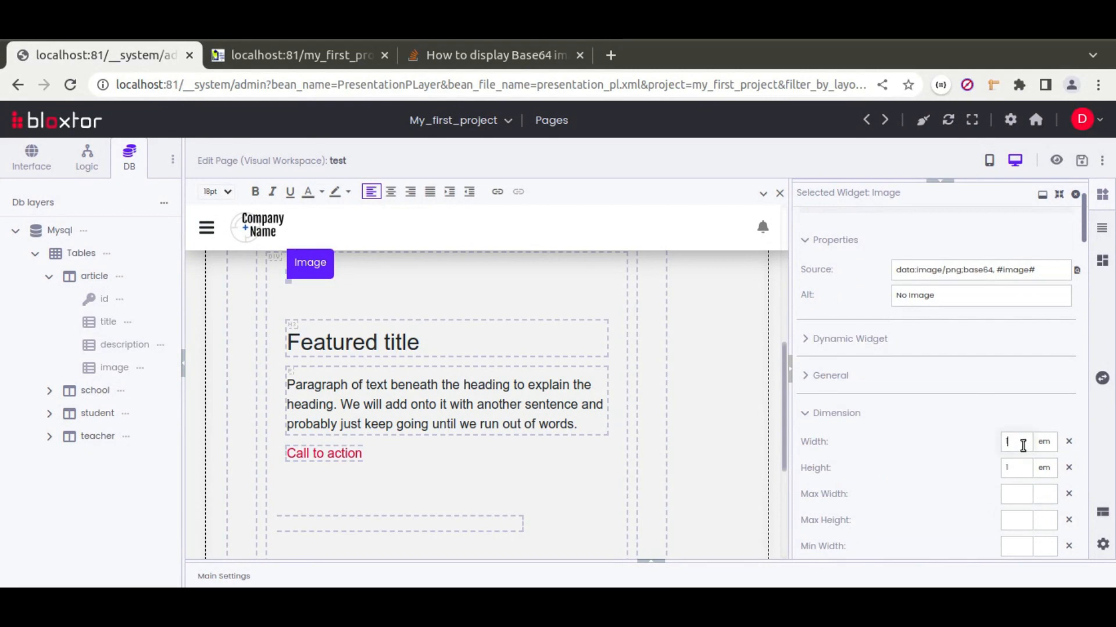
click(1044, 442)
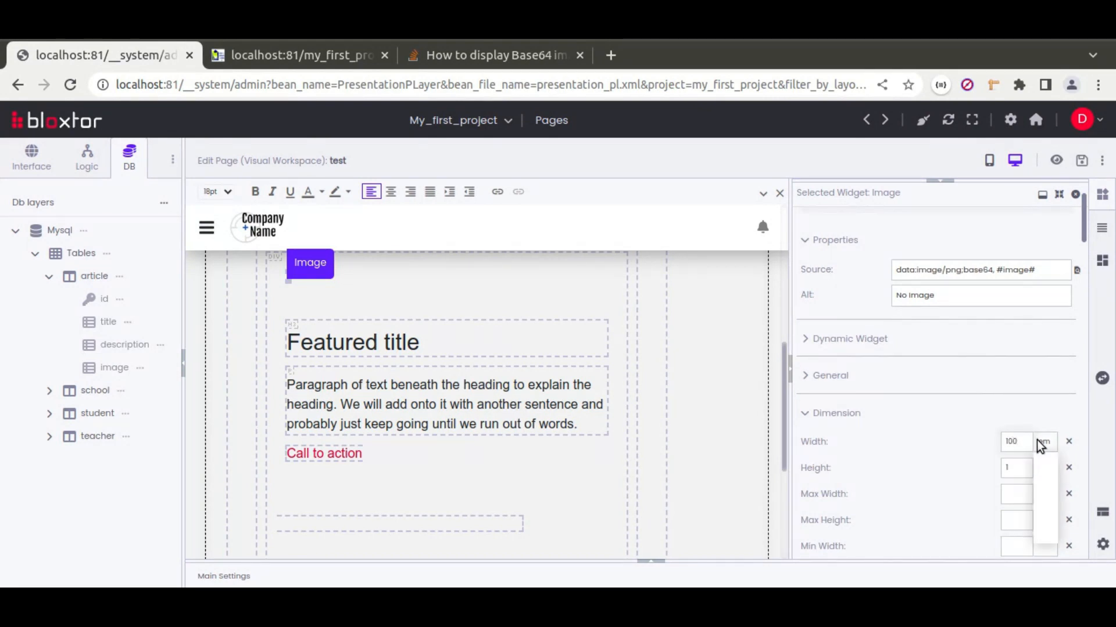
click(1043, 462)
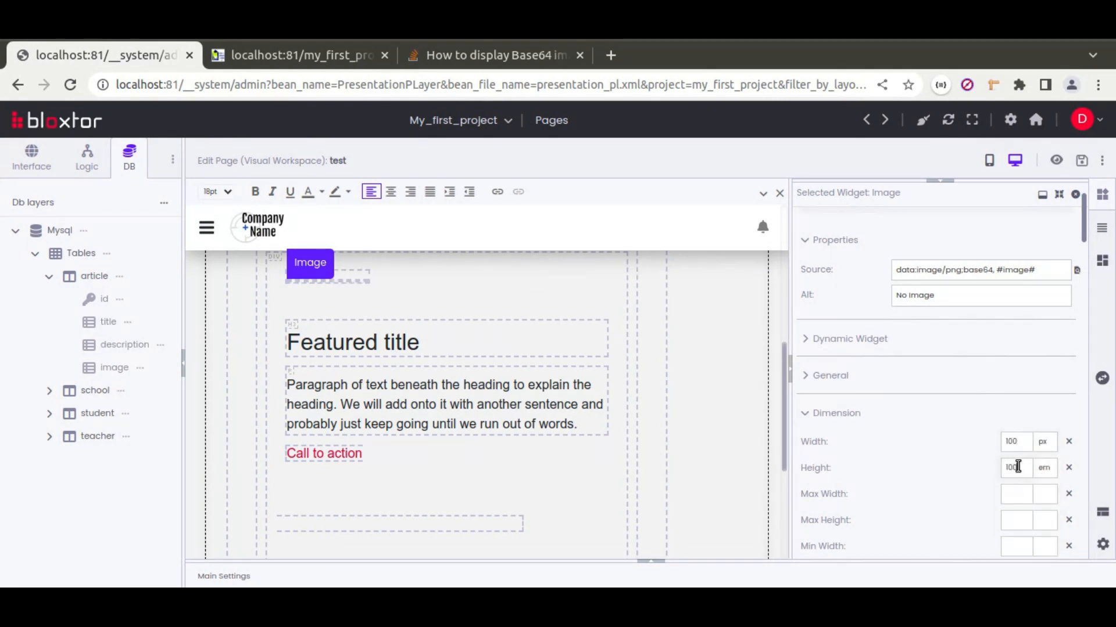
click(1044, 467)
click(1044, 491)
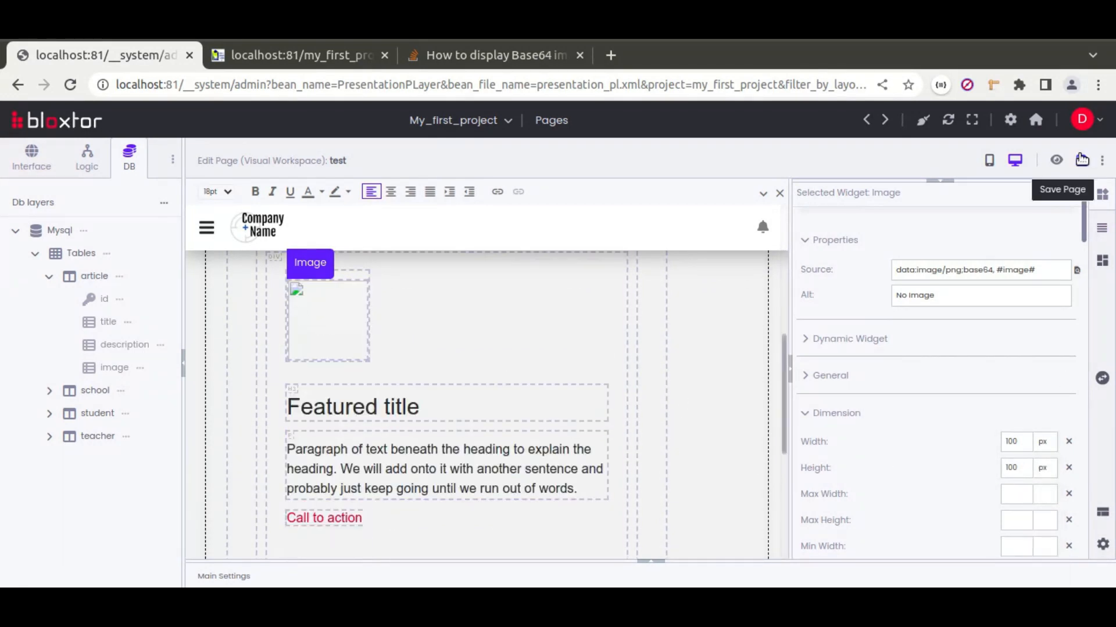
Step: Save the page and reload the published test page to check the article images
click(1082, 160)
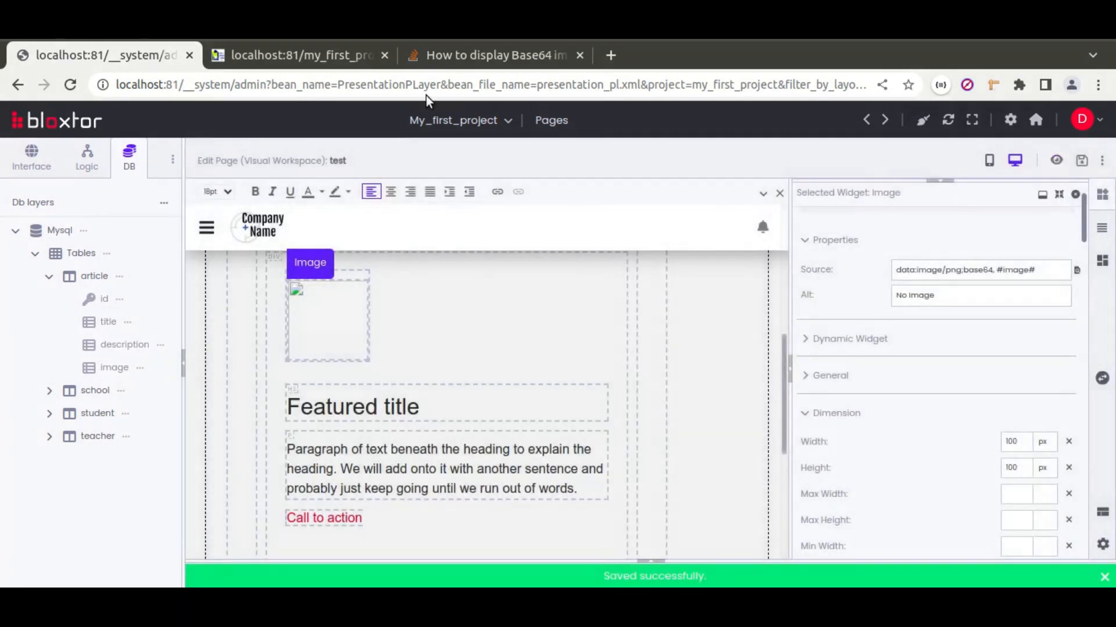
click(313, 54)
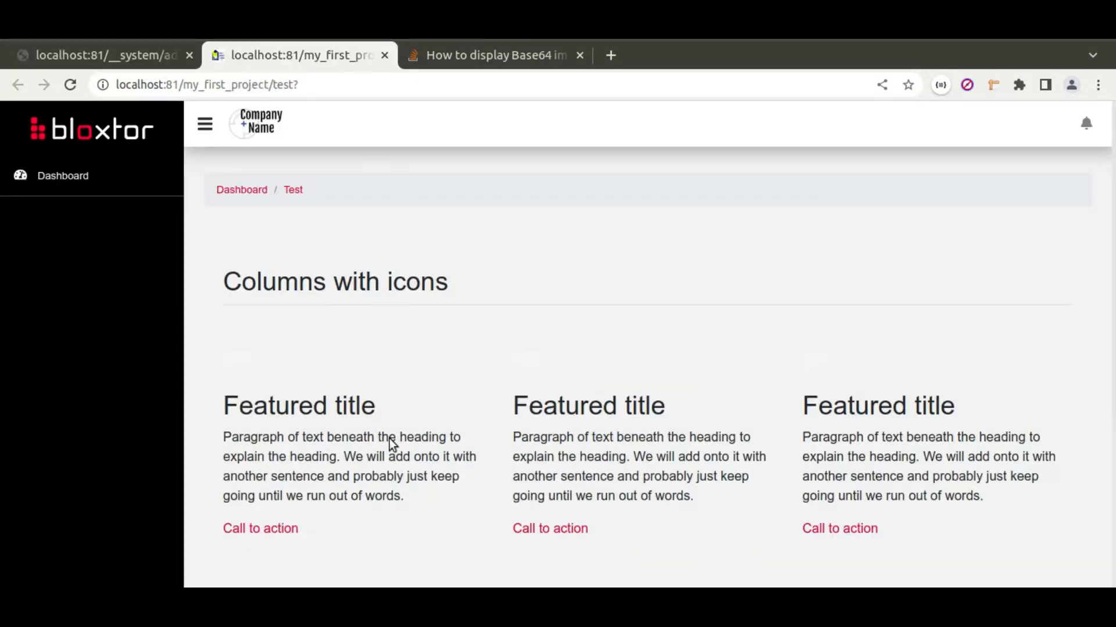
click(70, 84)
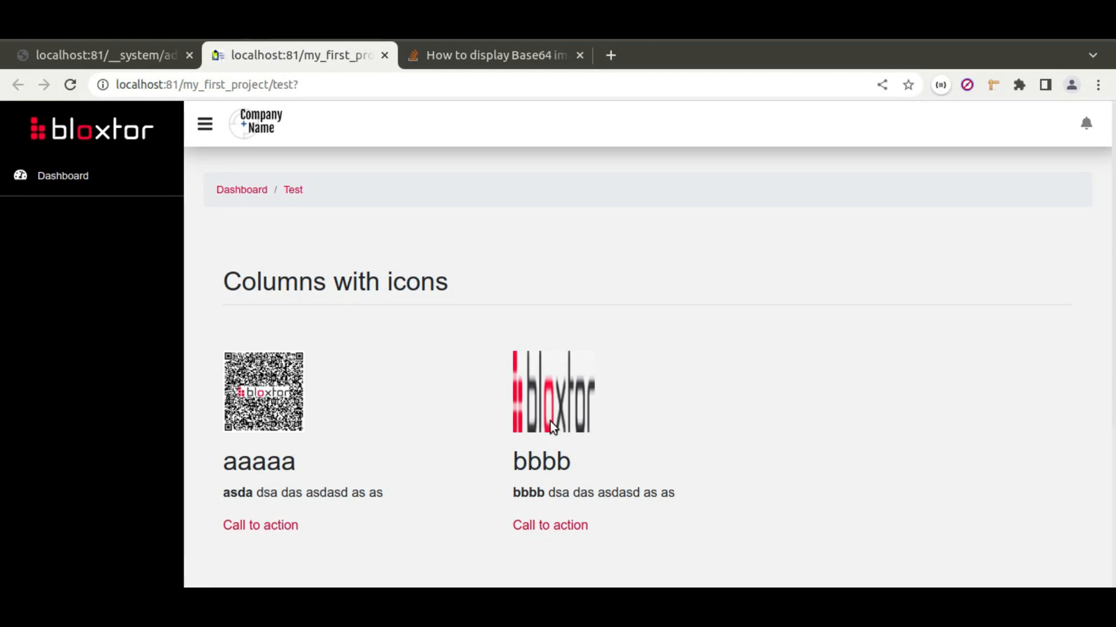
Step: Back in the editor, choose my_first_project's index page as the Call to action link's Url and add a query attribute named id
click(143, 58)
click(319, 518)
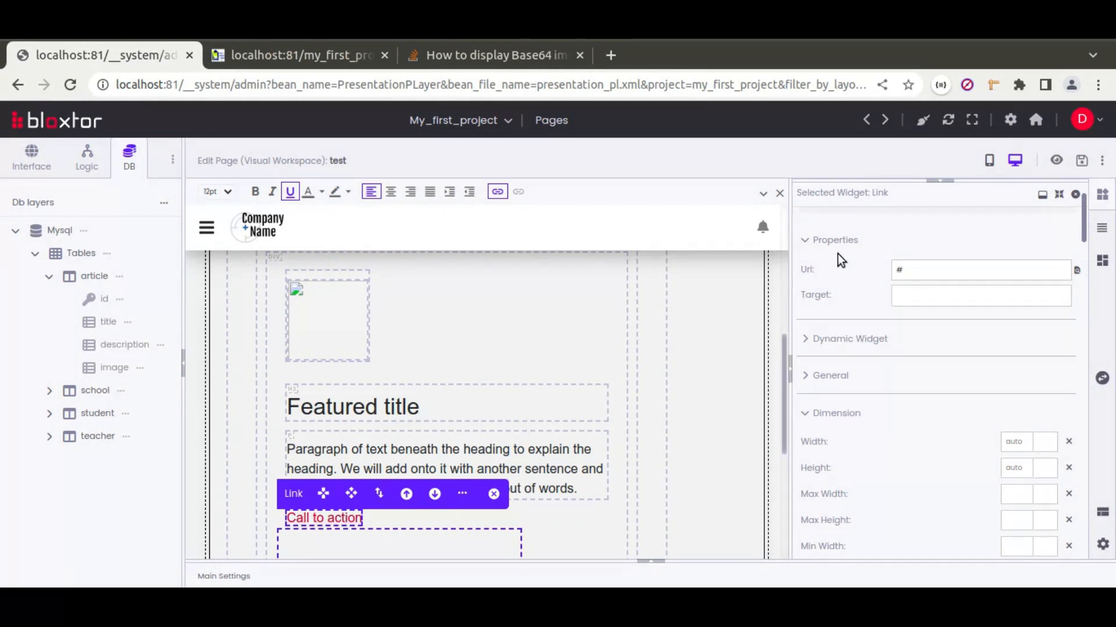
click(1076, 273)
click(496, 268)
click(516, 313)
click(569, 336)
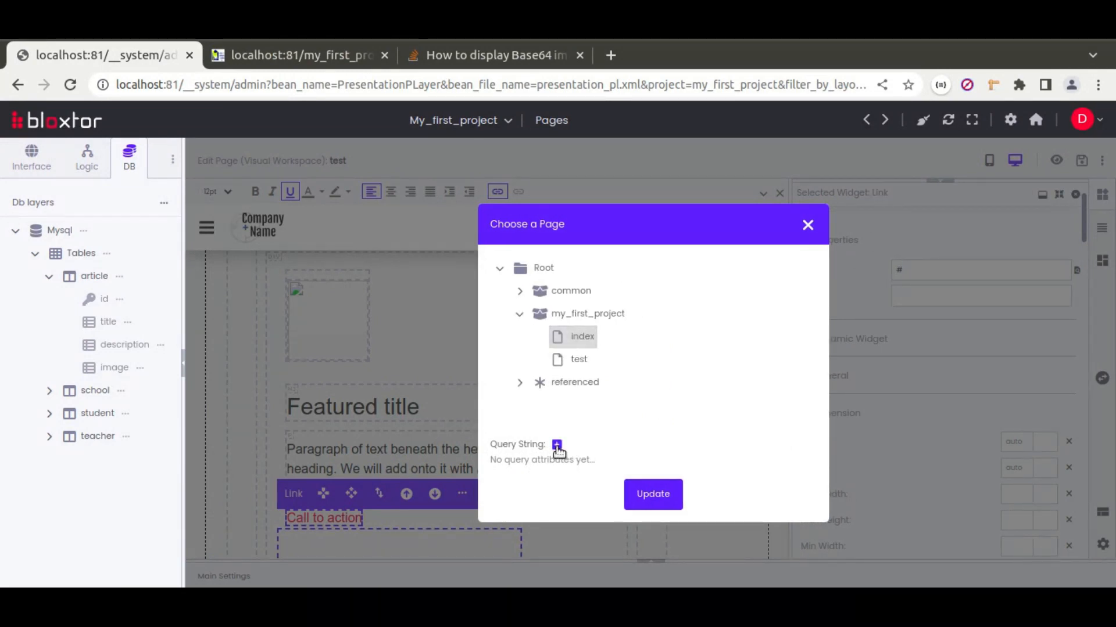
click(556, 445)
text(id)
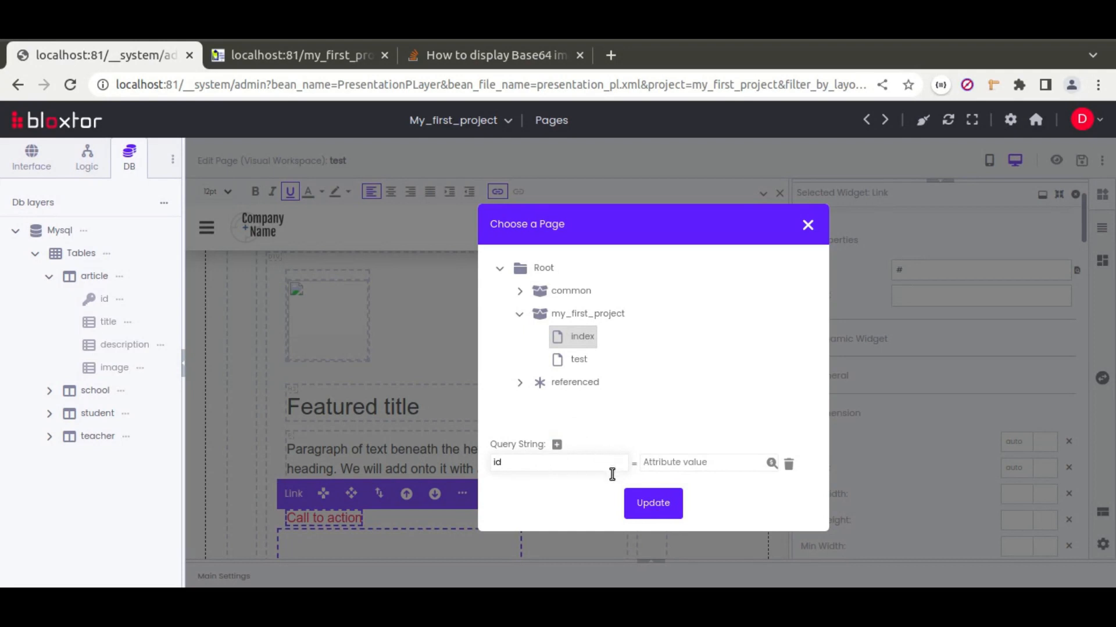
Step: Set the id query attribute's value to a new local list variable named id, apply the link's Url and save the page
click(771, 463)
click(632, 363)
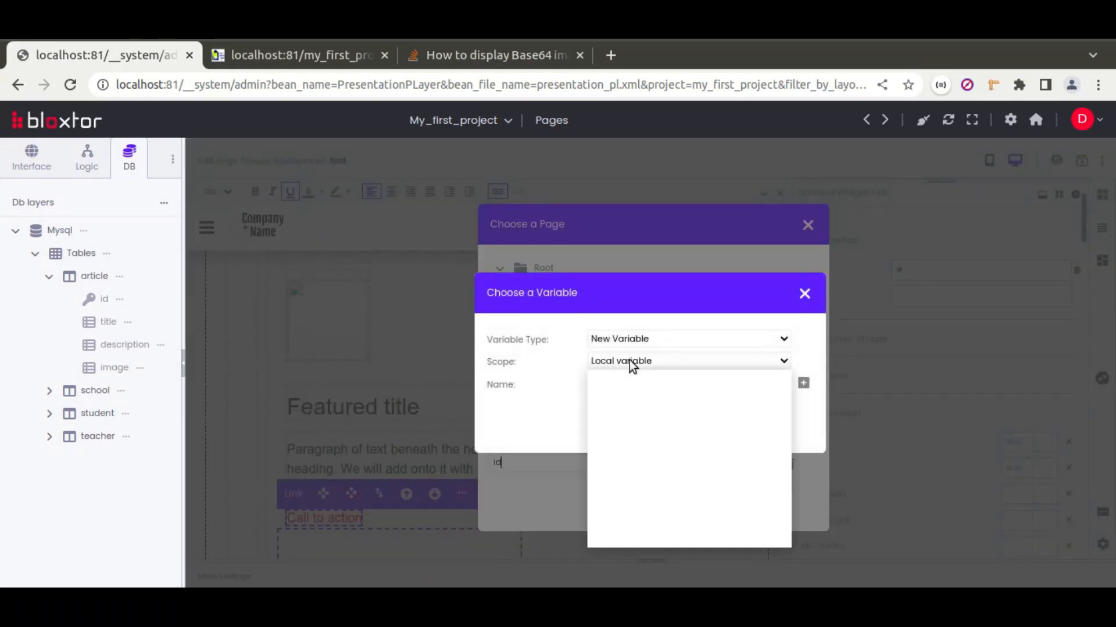
click(636, 390)
click(618, 385)
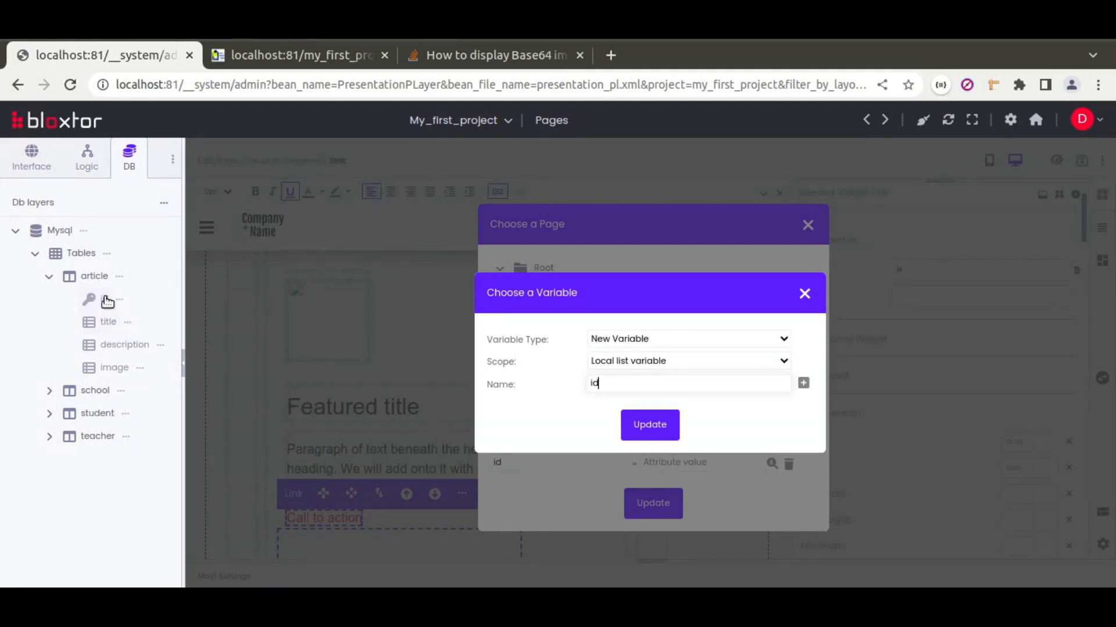
click(646, 431)
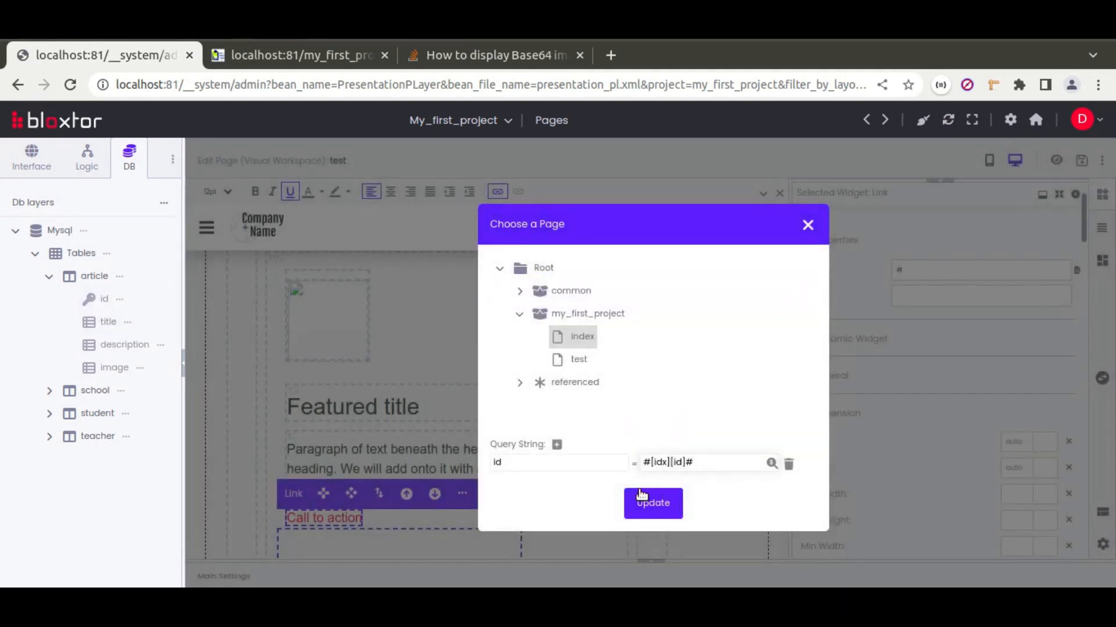
click(653, 503)
click(1082, 160)
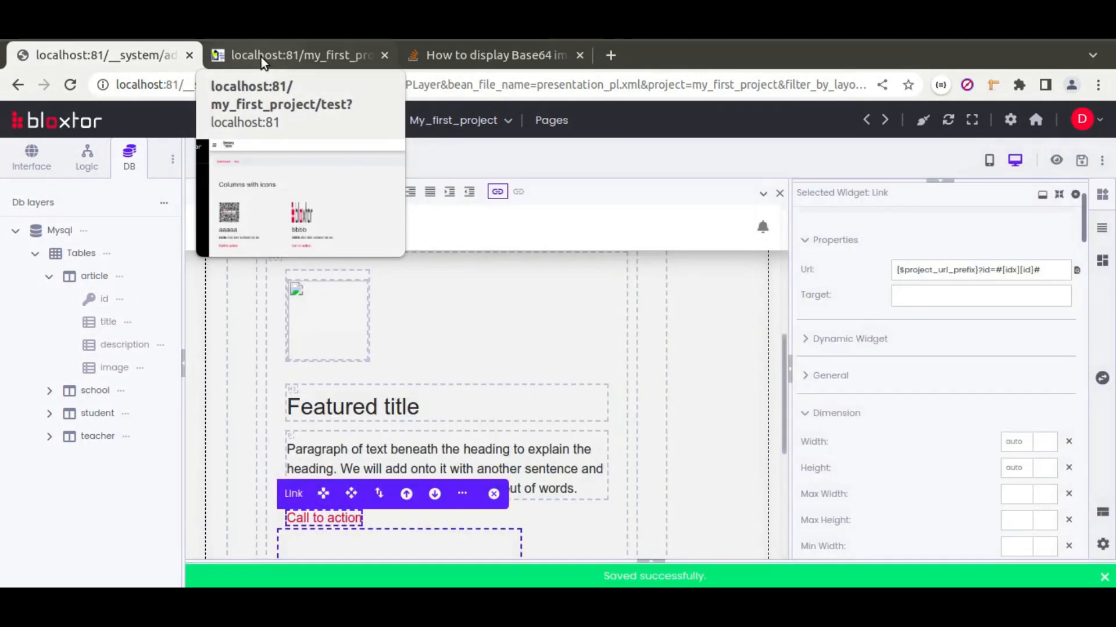
Step: Reload the published test page and follow the Call to action links of the aaaaa and bbbb articles to check their URLs
click(262, 58)
click(70, 85)
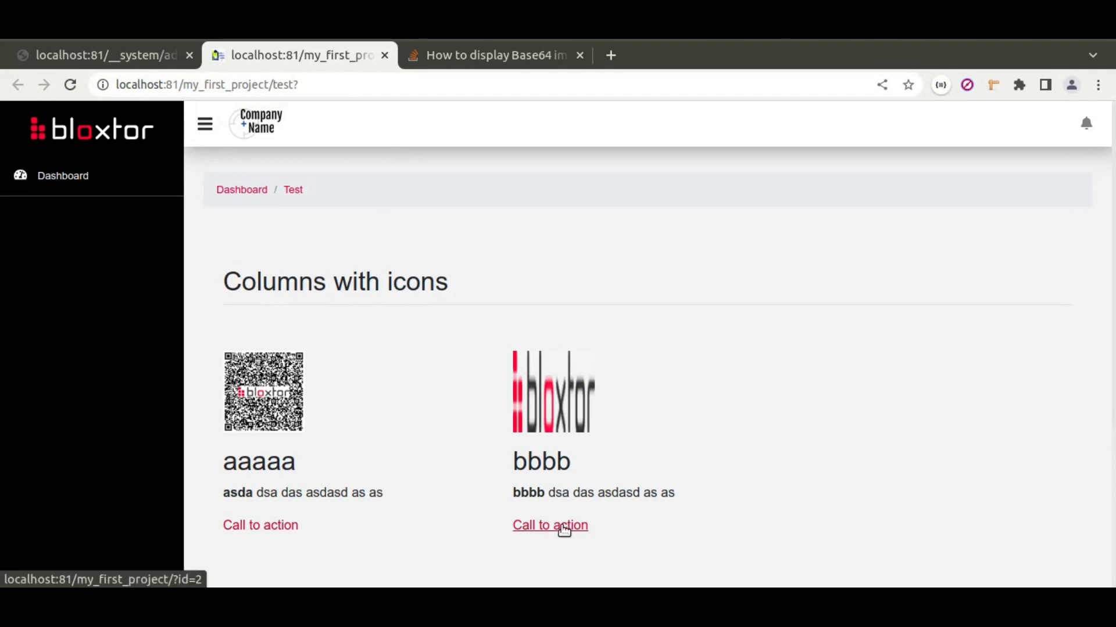
click(267, 526)
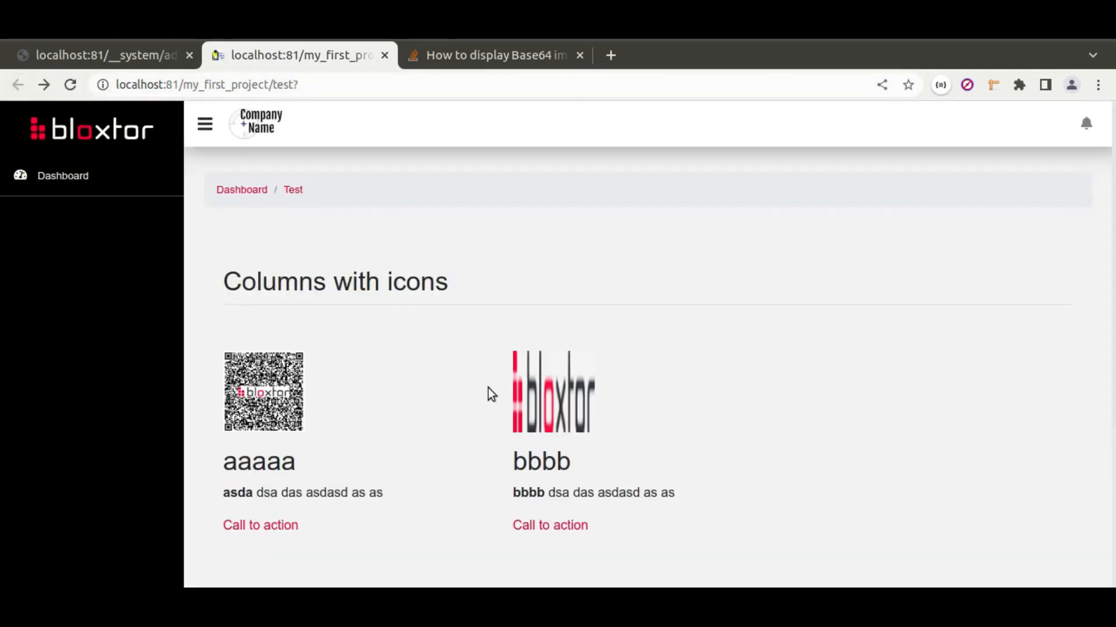
click(567, 527)
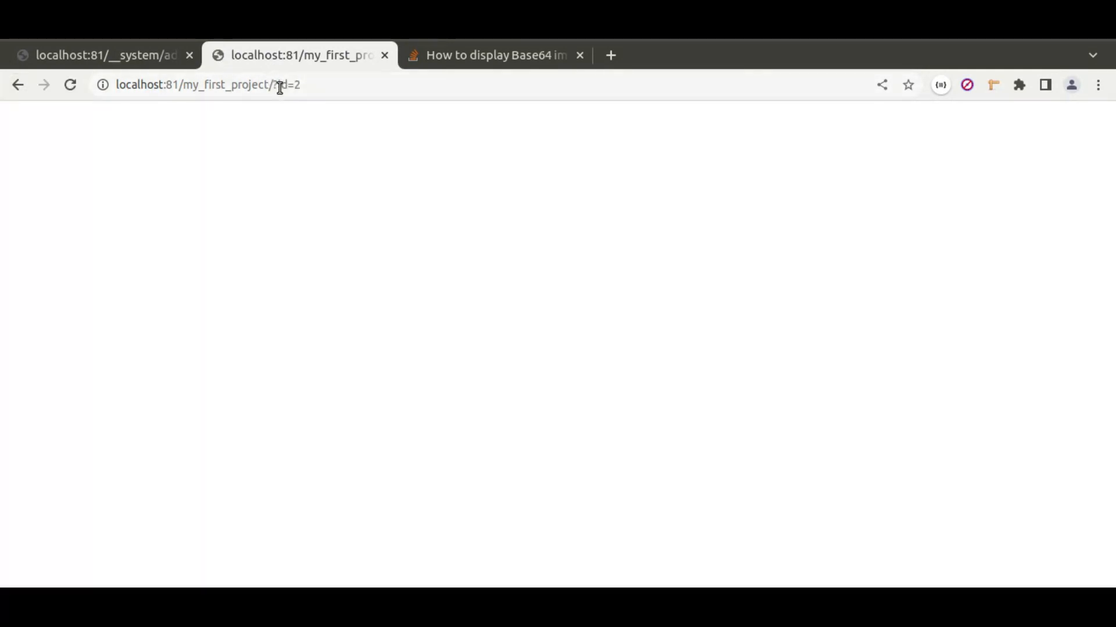